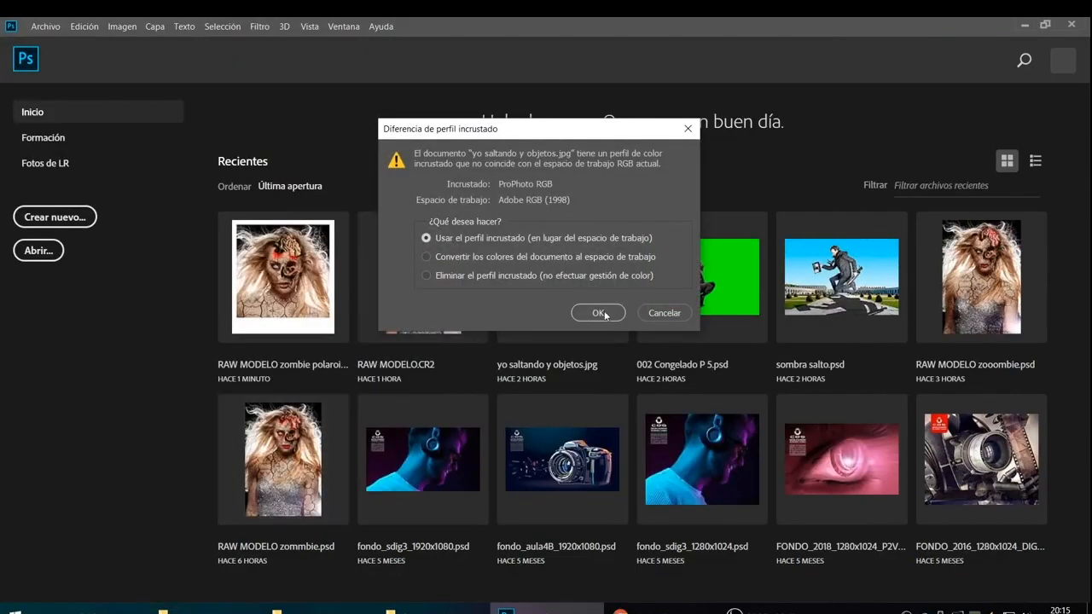
Step: Open yo saltando y objetos.jpg using its embedded ProPhoto RGB profile
{"action": "left_click", "coordinate": [601, 313]}
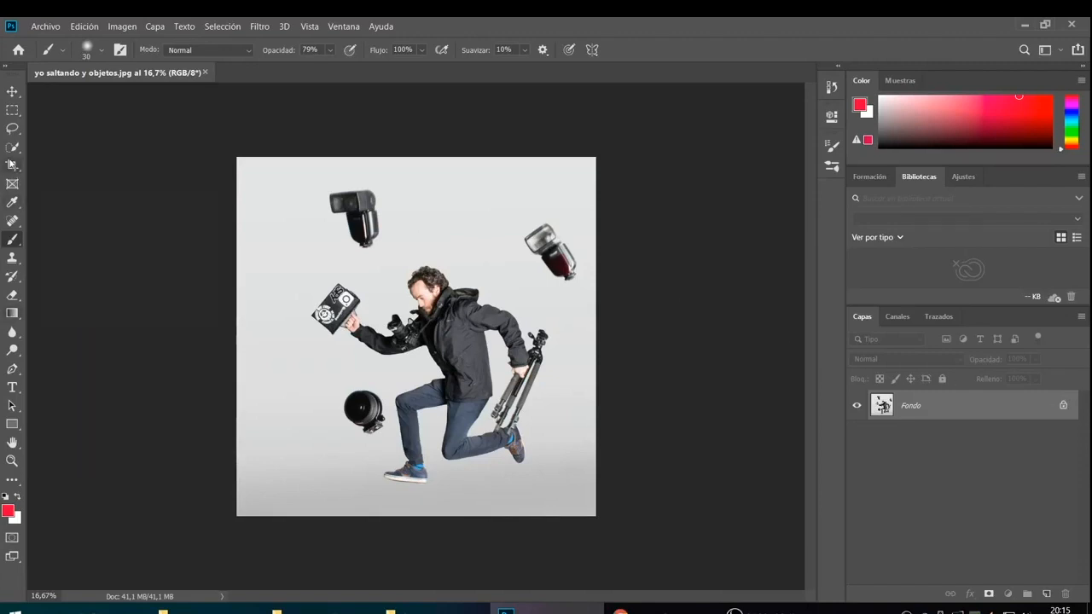
Step: Try extending the canvas on all sides with the Crop tool and a white background colour, and undo the crop
{"action": "left_click", "coordinate": [11, 166]}
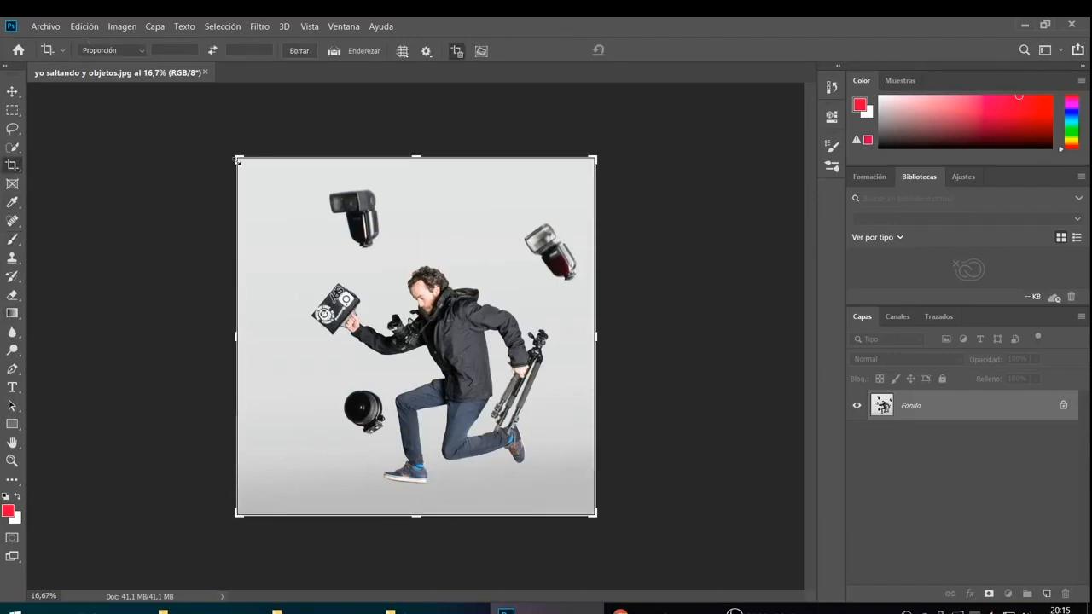
{"action": "left_click_drag", "start_coordinate": [238, 160], "coordinate": [220, 141]}
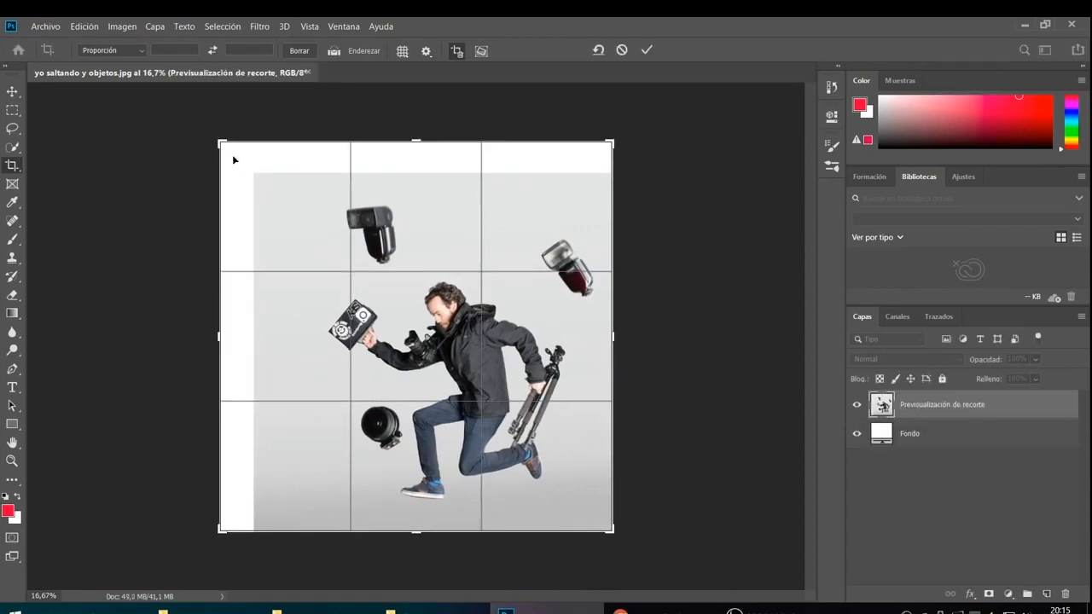
{"action": "left_click", "coordinate": [5, 496]}
{"action": "left_click", "coordinate": [17, 496]}
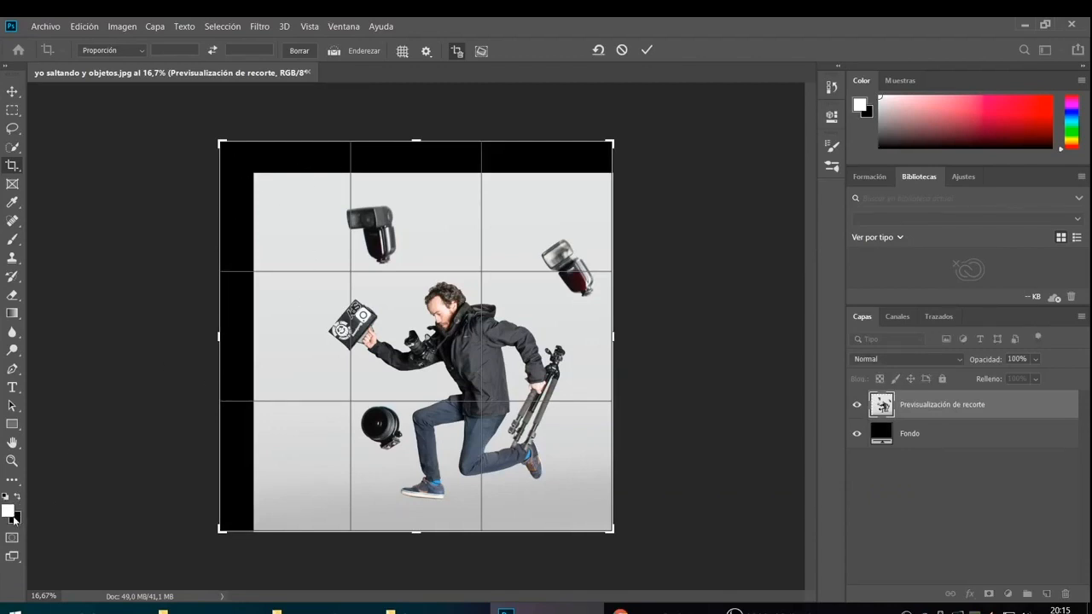
{"action": "left_click", "coordinate": [17, 496]}
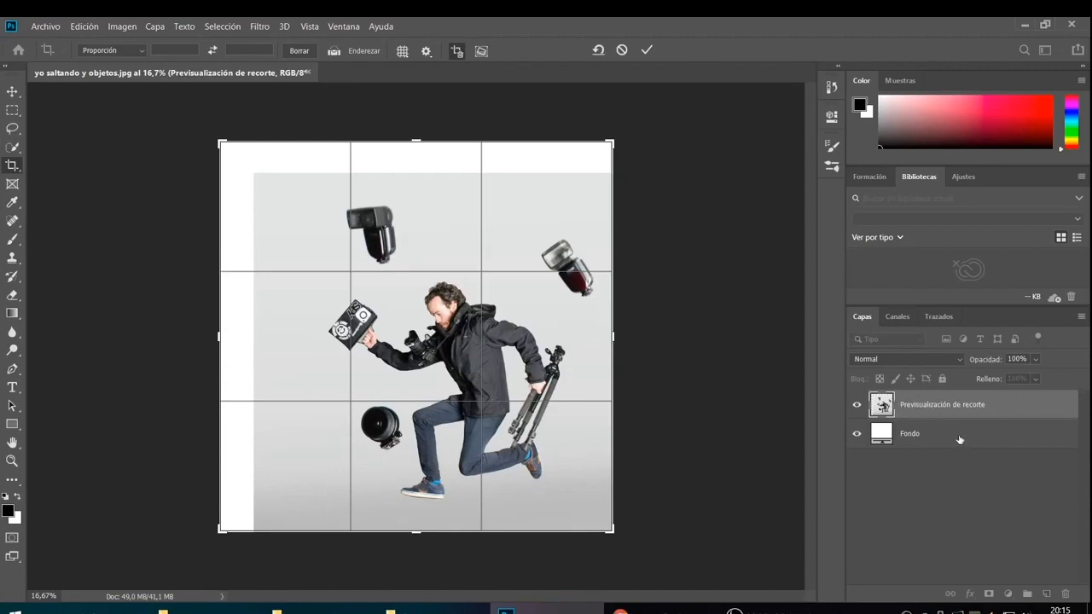
{"action": "left_click_drag", "start_coordinate": [614, 530], "coordinate": [635, 547]}
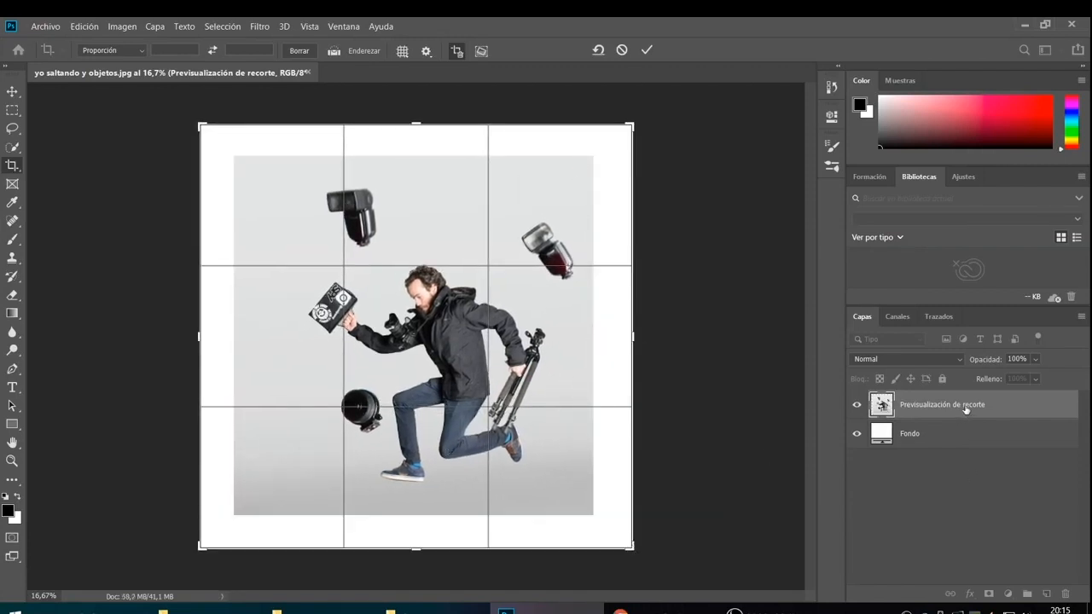
{"action": "key", "text": "Return"}
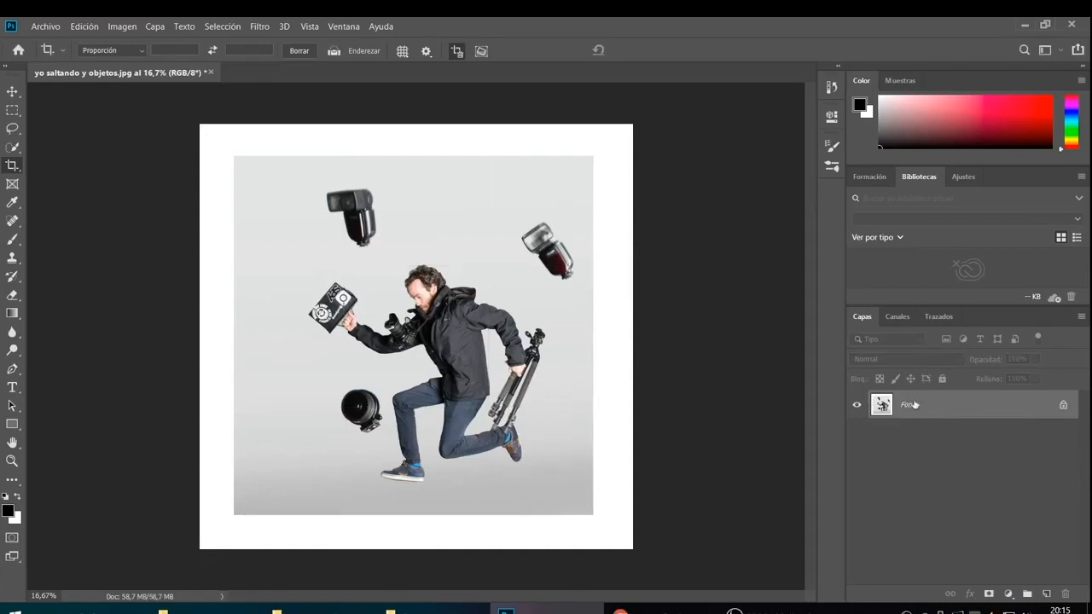
{"action": "key", "text": "ctrl+z"}
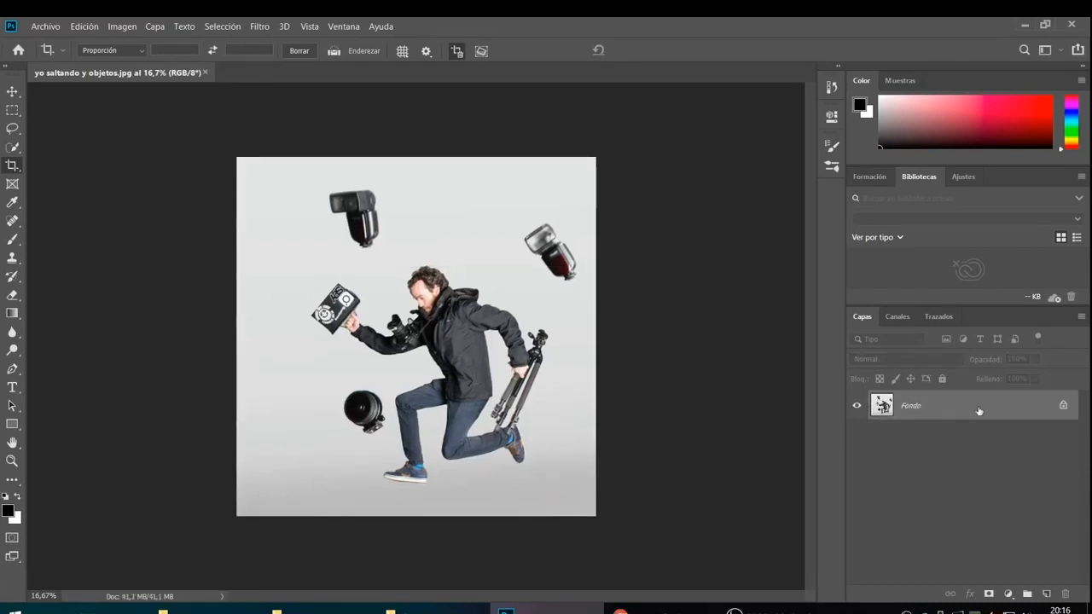
Step: Unlock the background layer and extend the crop frame beyond the photo's edges
{"action": "left_click", "coordinate": [1063, 405]}
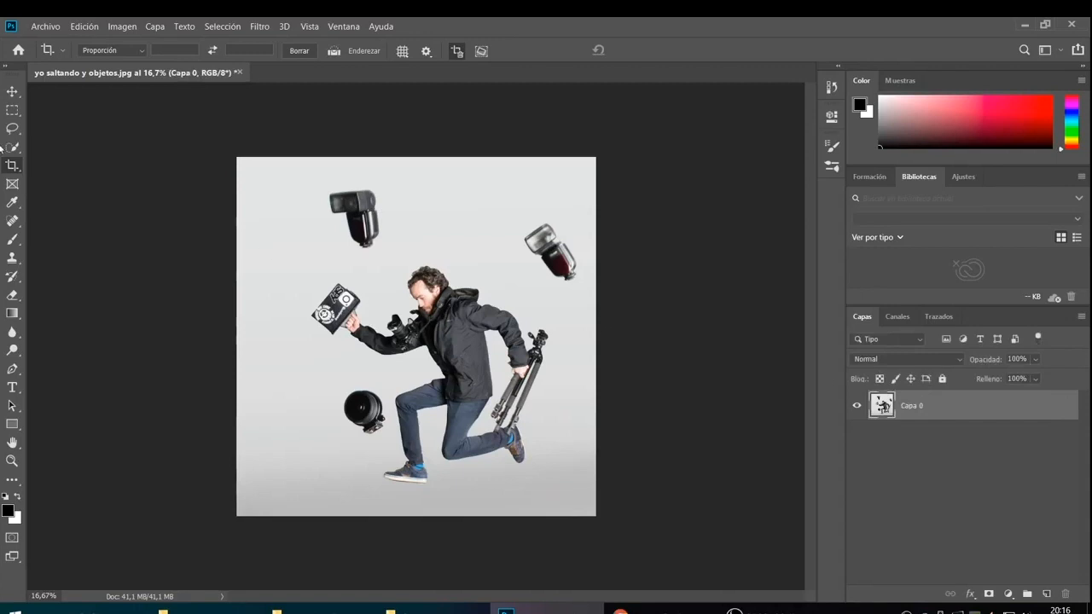
{"action": "left_click_drag", "start_coordinate": [238, 159], "coordinate": [636, 561]}
{"action": "left_click_drag", "start_coordinate": [595, 516], "coordinate": [603, 523]}
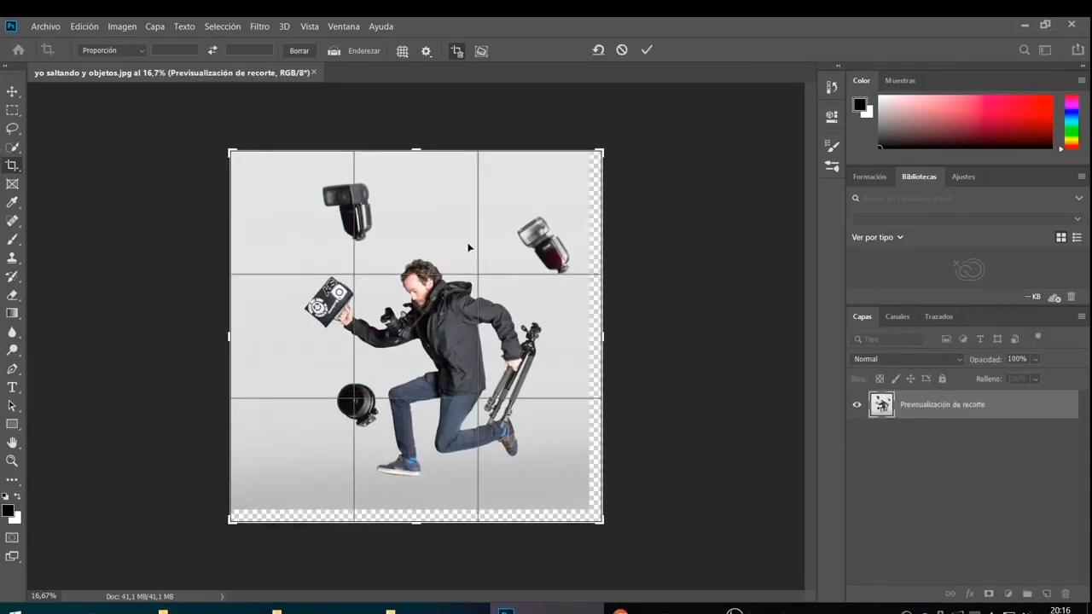
{"action": "left_click_drag", "start_coordinate": [237, 156], "coordinate": [201, 156]}
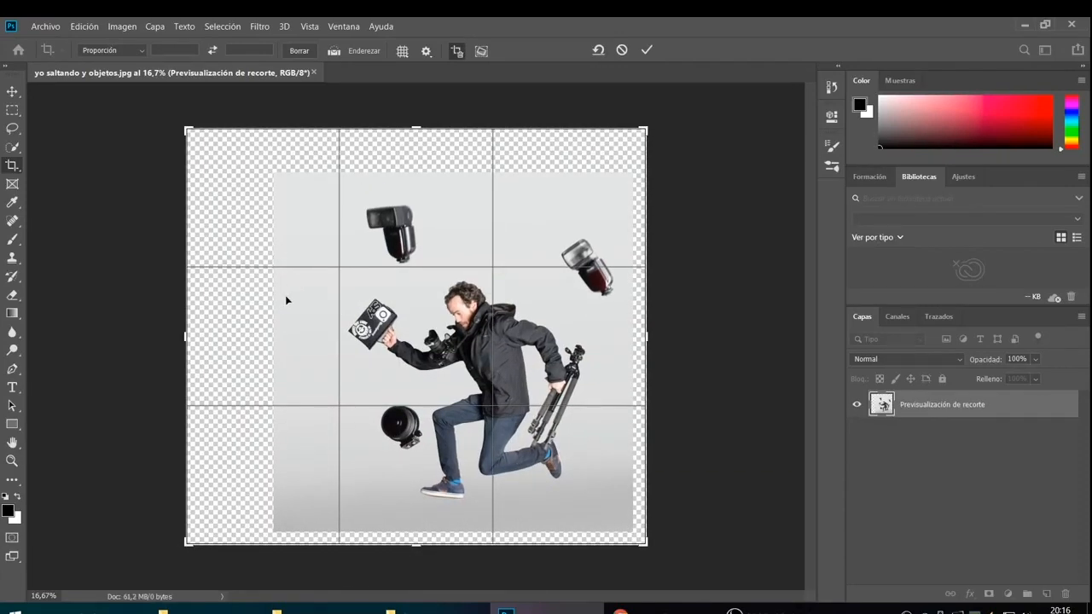
Step: Constrain the crop to 1 : 1 (Cuadrado), fit the frame within the photo and apply the crop
{"action": "right_click", "coordinate": [361, 291]}
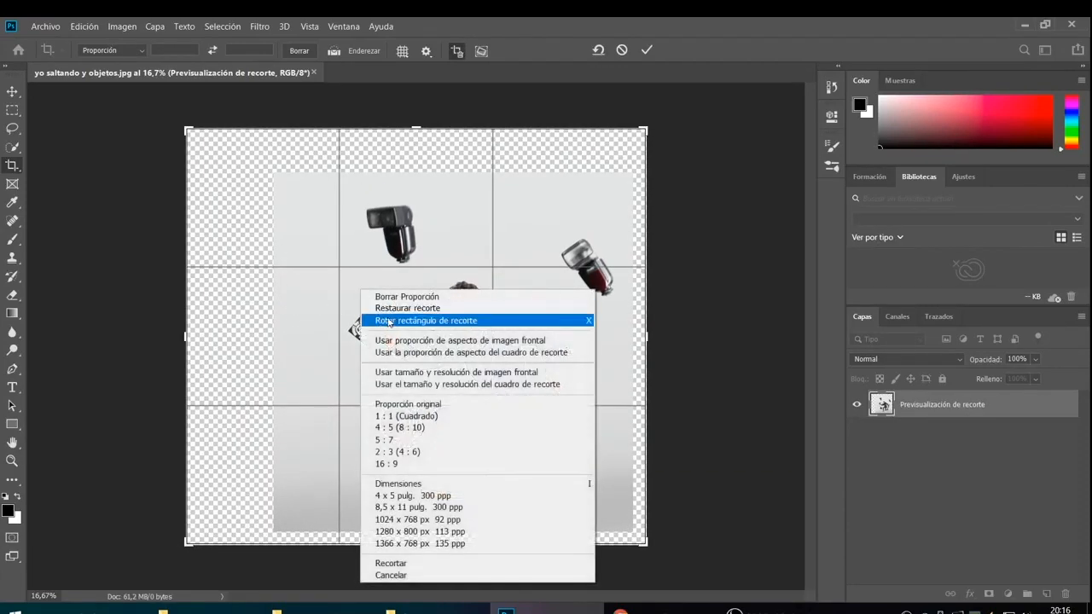
{"action": "left_click", "coordinate": [403, 417]}
{"action": "left_click_drag", "start_coordinate": [209, 131], "coordinate": [250, 153]}
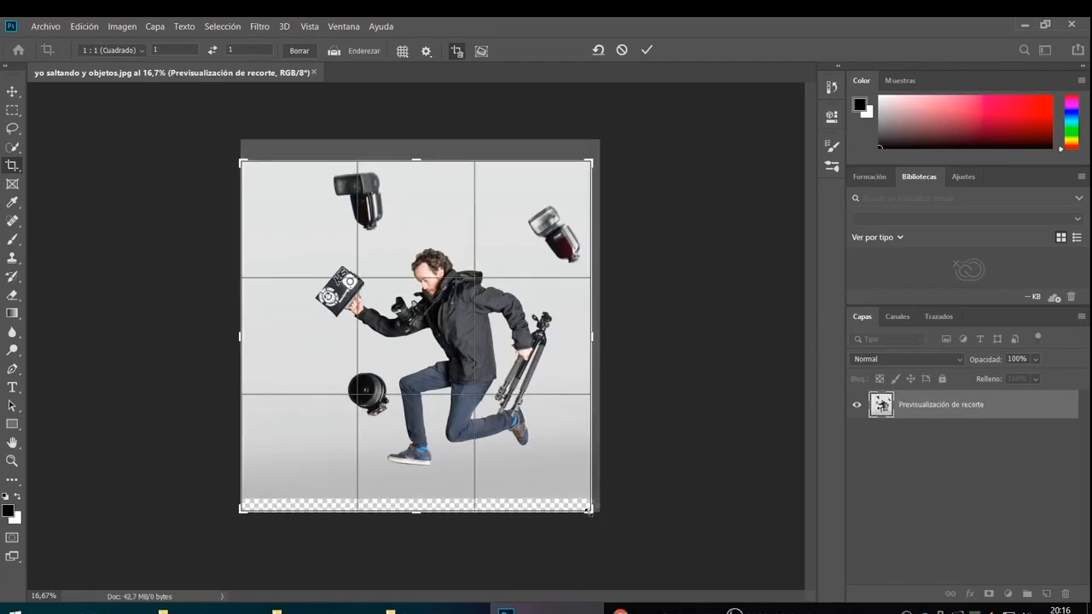
{"action": "left_click_drag", "start_coordinate": [588, 509], "coordinate": [583, 508]}
{"action": "left_click_drag", "start_coordinate": [523, 429], "coordinate": [510, 437]}
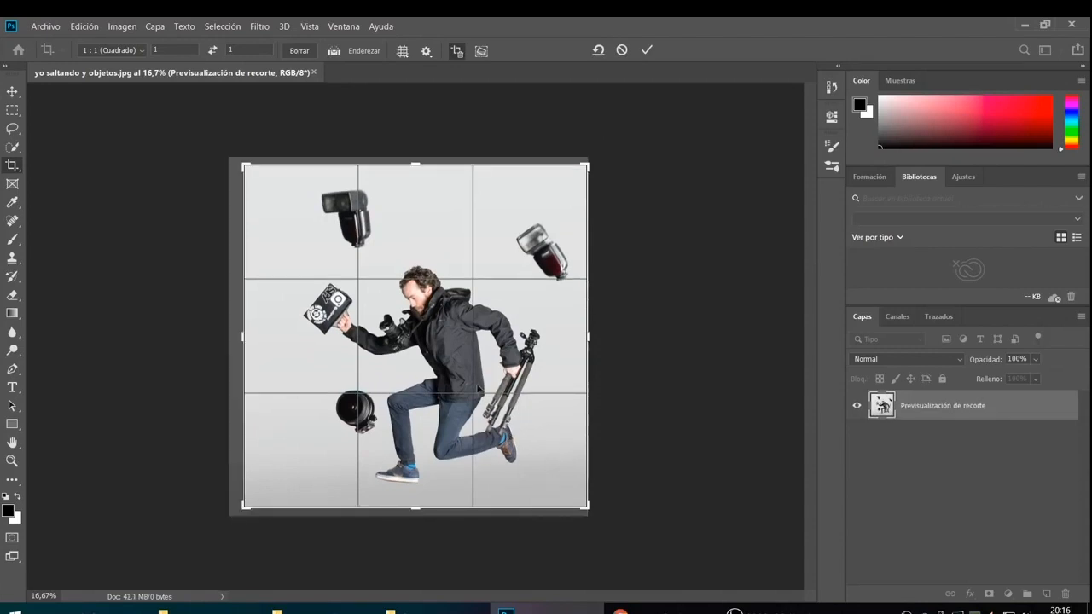
{"action": "right_click", "coordinate": [478, 390]}
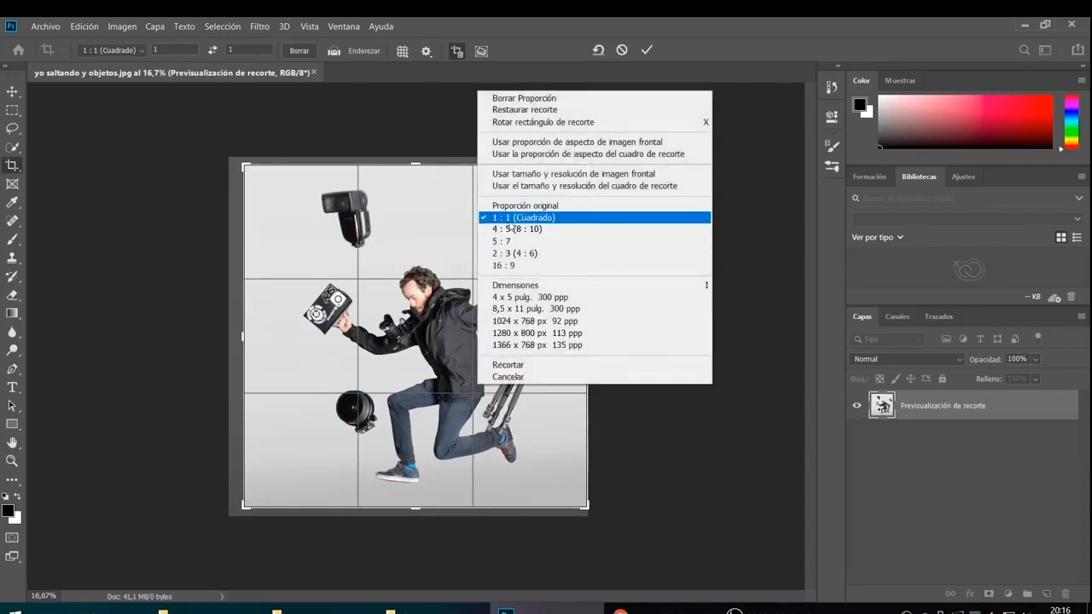
{"action": "left_click", "coordinate": [460, 343]}
{"action": "key", "text": "Return"}
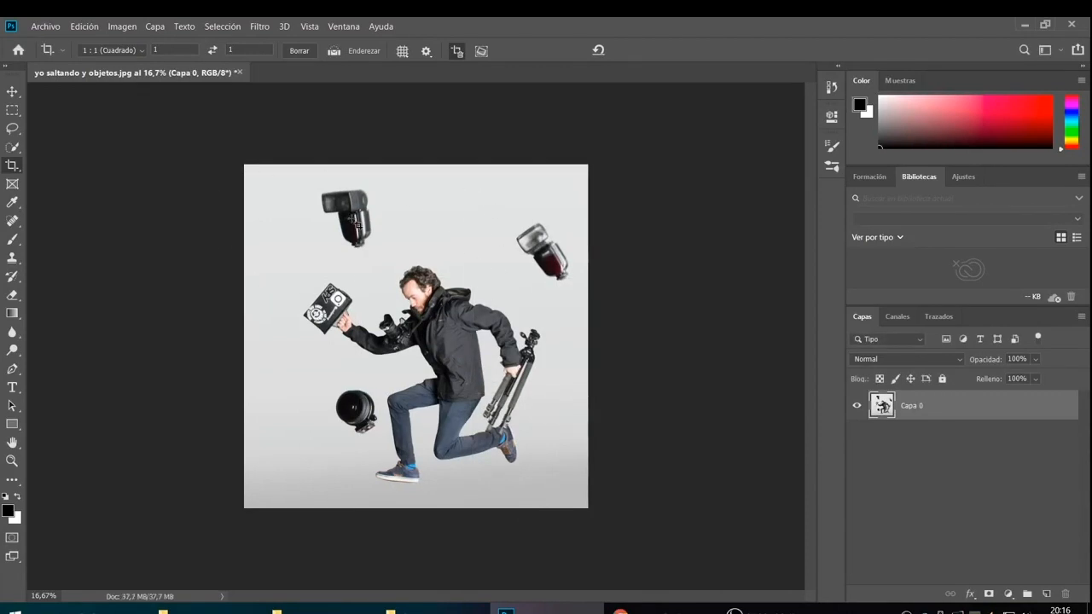
Step: Enlarge the canvas evenly around the photo by a relative width and height in pixels
{"action": "left_click", "coordinate": [117, 28]}
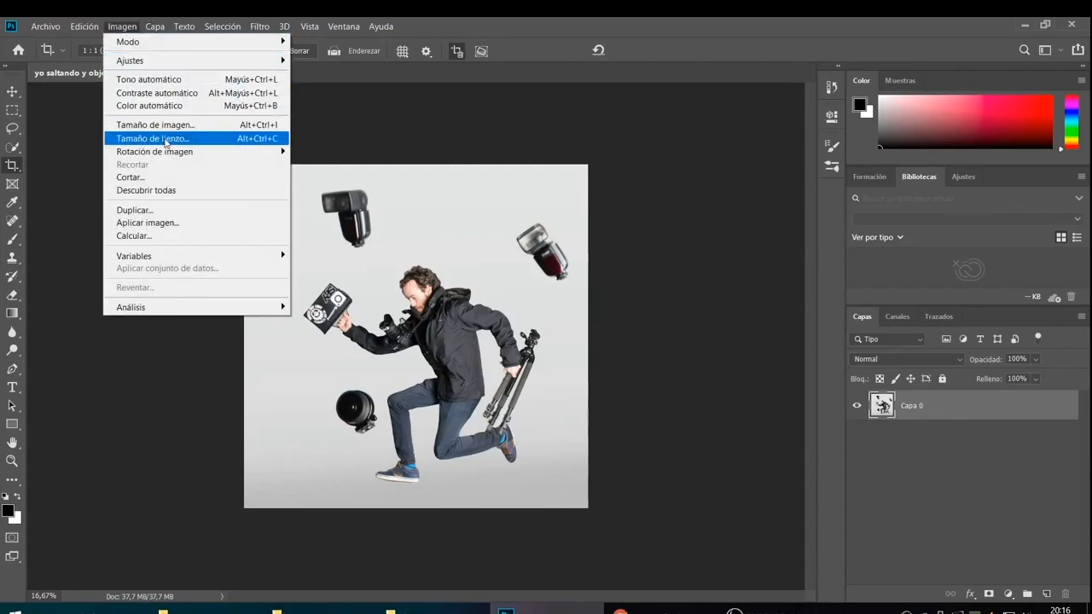
{"action": "left_click", "coordinate": [166, 142]}
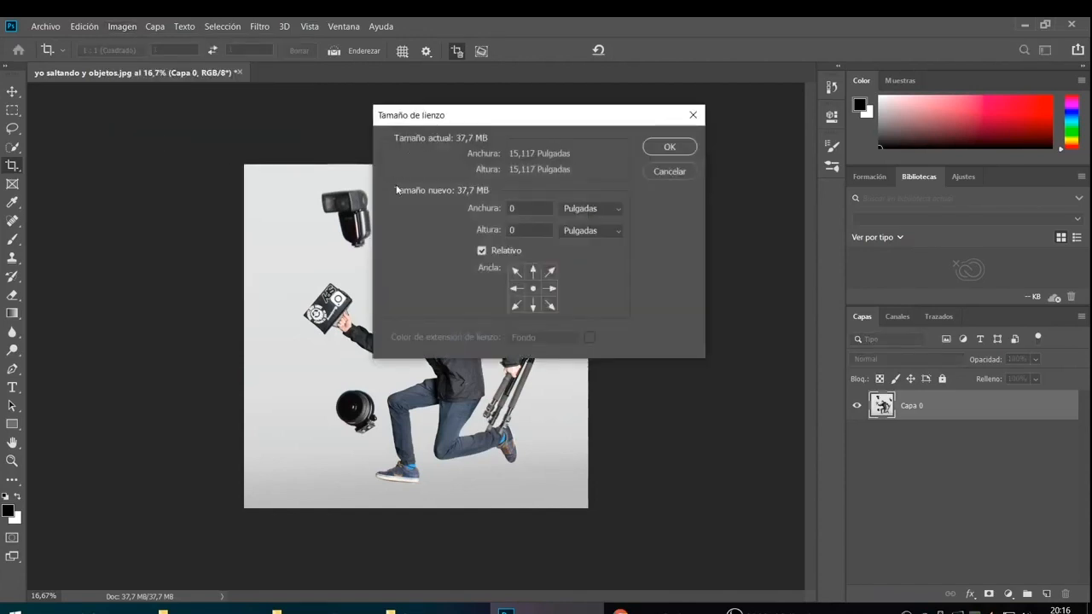
{"action": "left_click", "coordinate": [619, 209]}
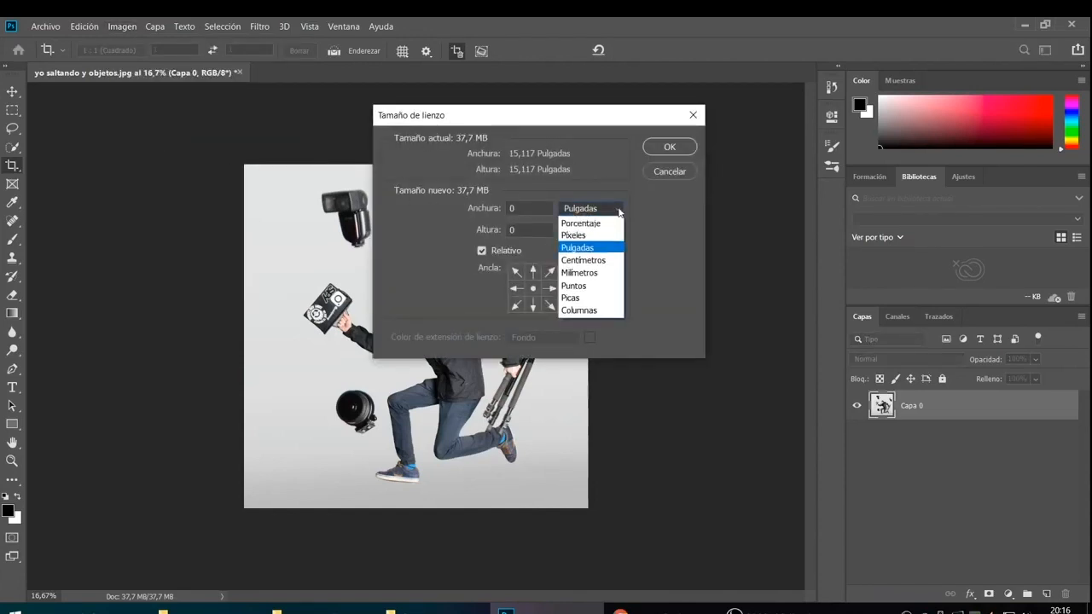
{"action": "left_click", "coordinate": [587, 238]}
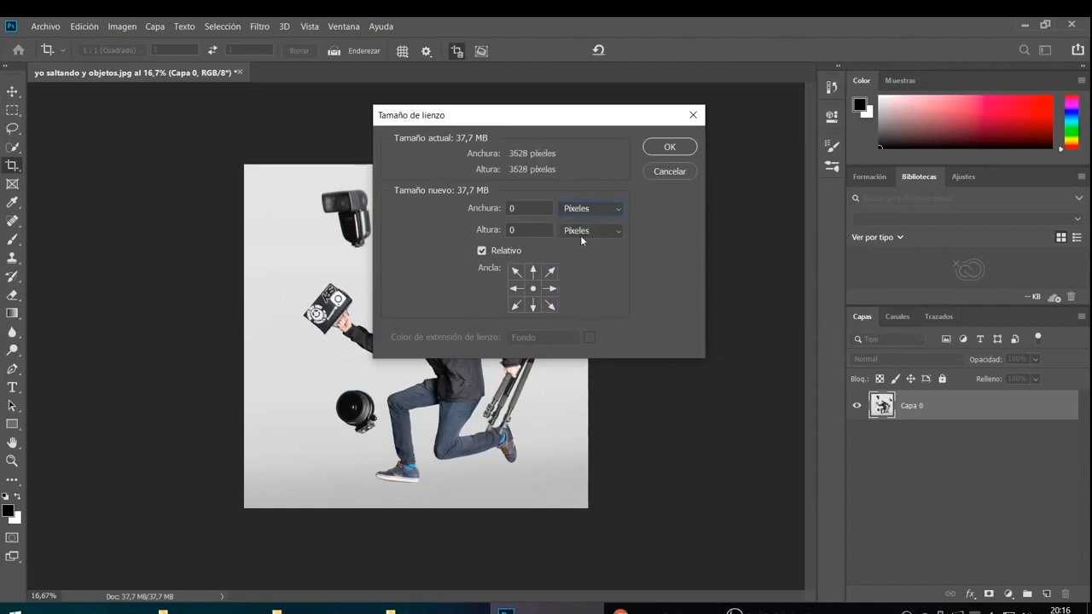
{"action": "left_click", "coordinate": [481, 252]}
{"action": "left_click", "coordinate": [483, 250]}
{"action": "double_click", "coordinate": [523, 208]}
{"action": "key", "text": "Tab"}
{"action": "left_click", "coordinate": [666, 153]}
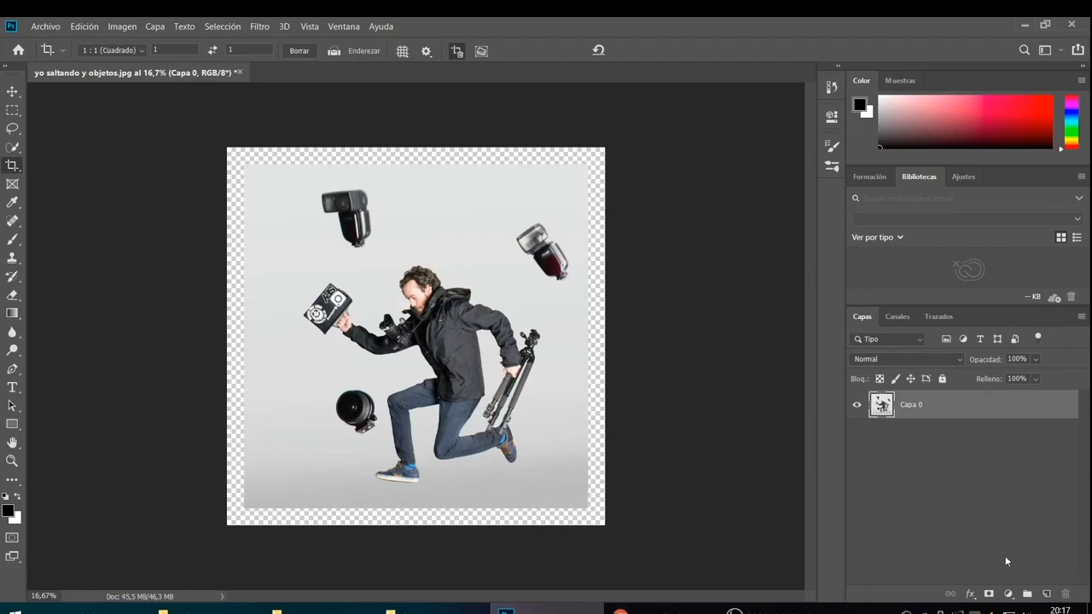
Step: Add a new layer and fill it with Blanco in Normal mode at 100% opacity
{"action": "left_click", "coordinate": [1047, 594]}
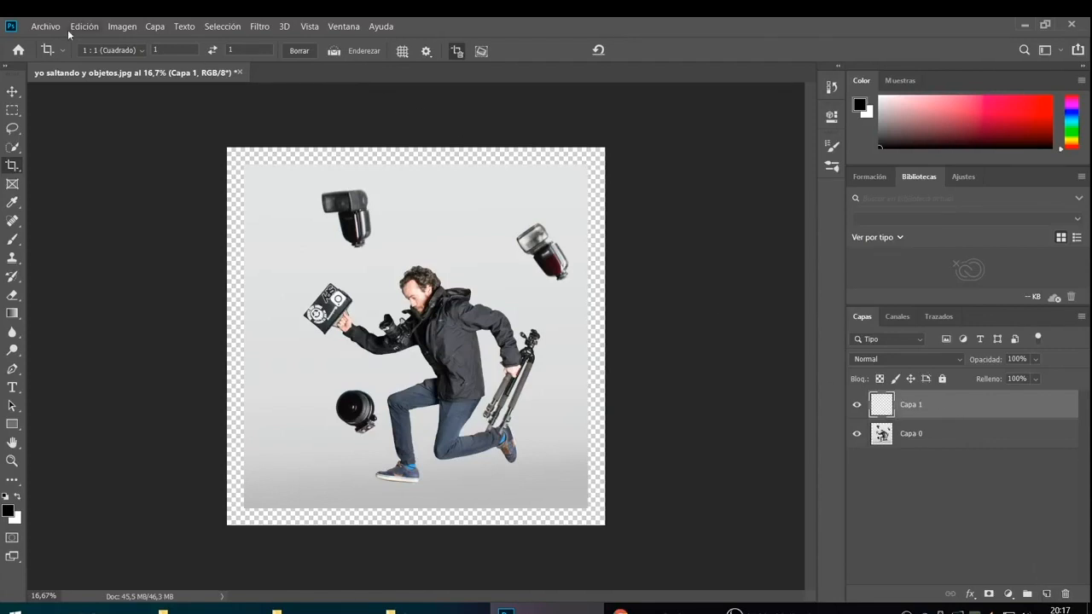
{"action": "left_click", "coordinate": [124, 26]}
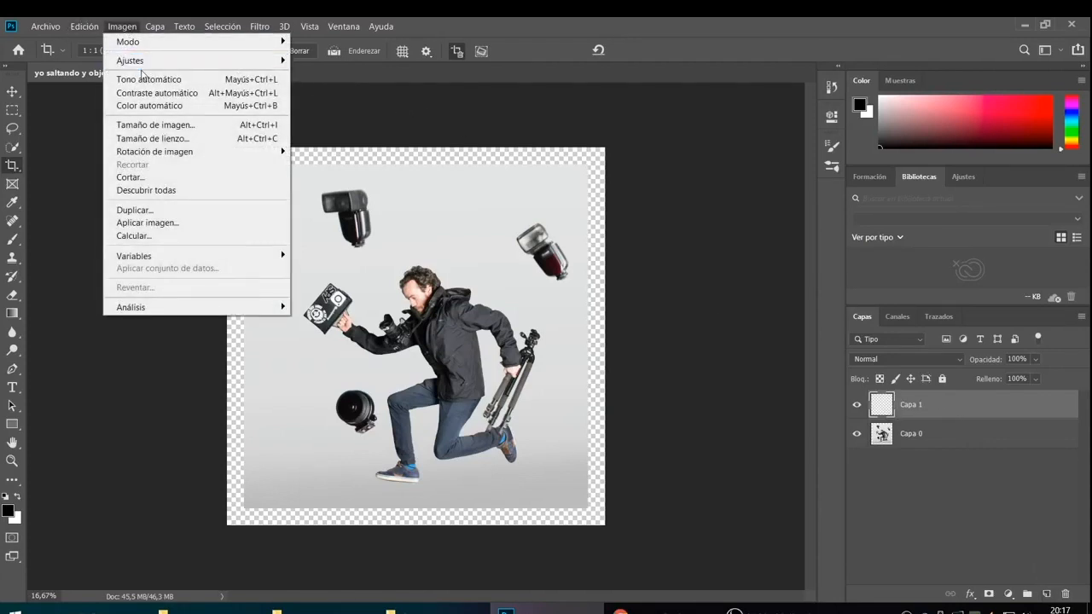
{"action": "mouse_move", "coordinate": [85, 27]}
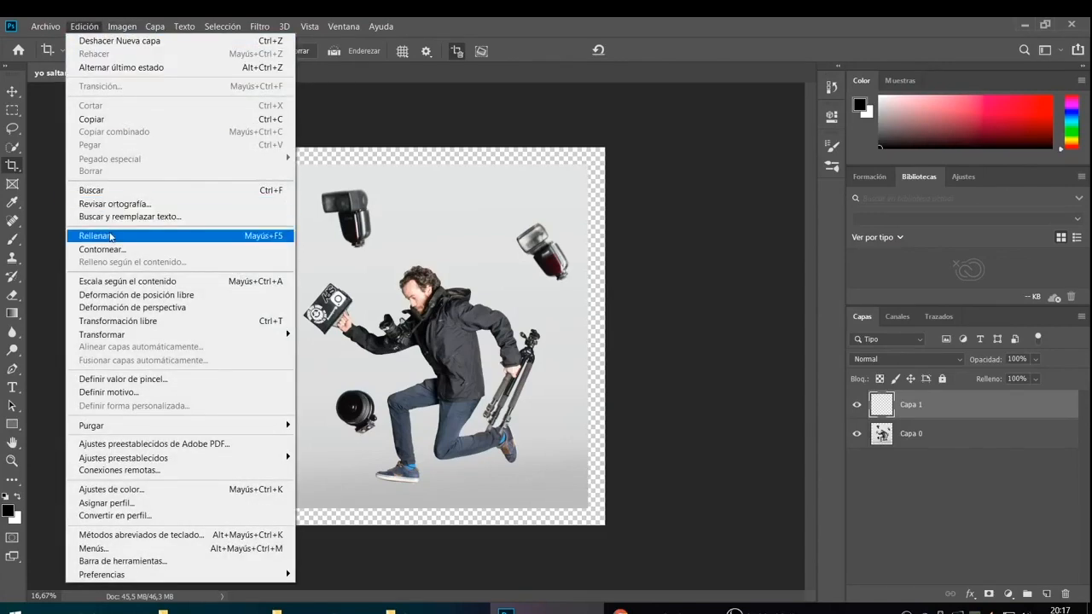
{"action": "left_click", "coordinate": [110, 236]}
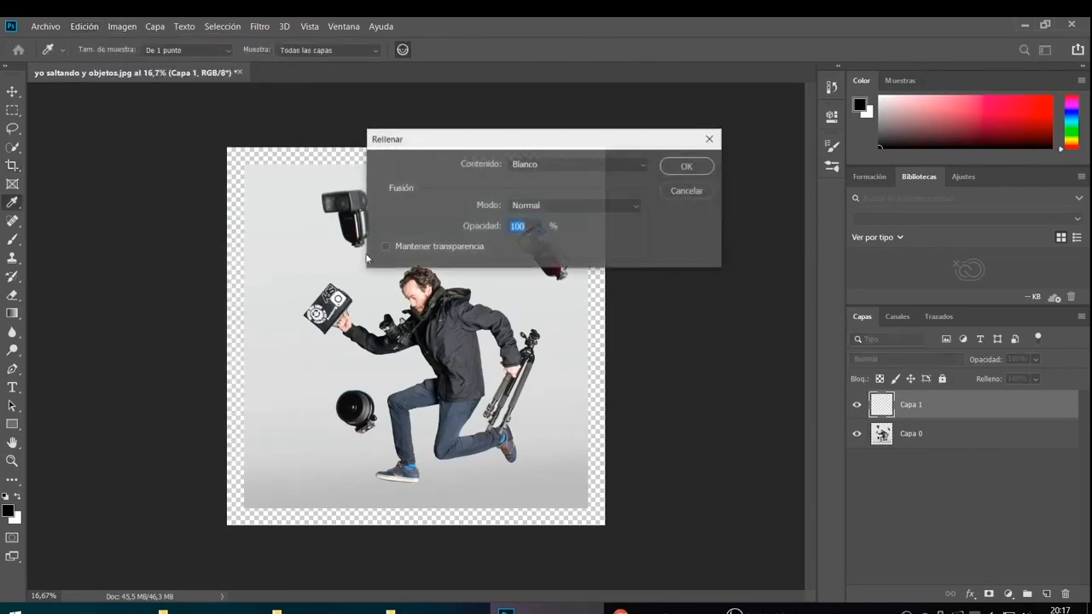
{"action": "left_click", "coordinate": [576, 165]}
{"action": "left_click", "coordinate": [564, 164]}
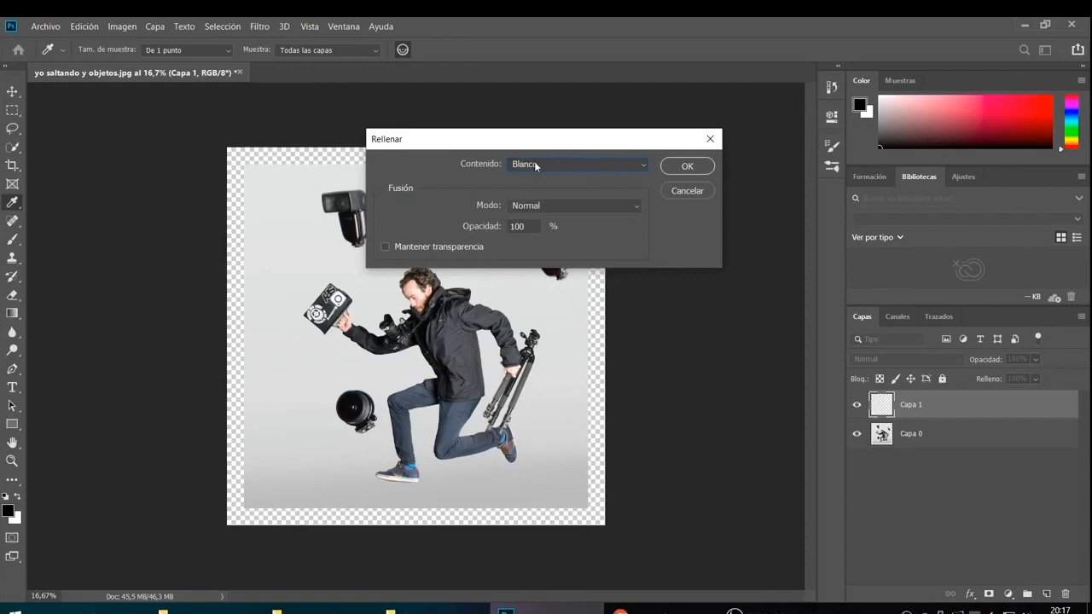
{"action": "left_click", "coordinate": [687, 167]}
{"action": "key", "text": "c"}
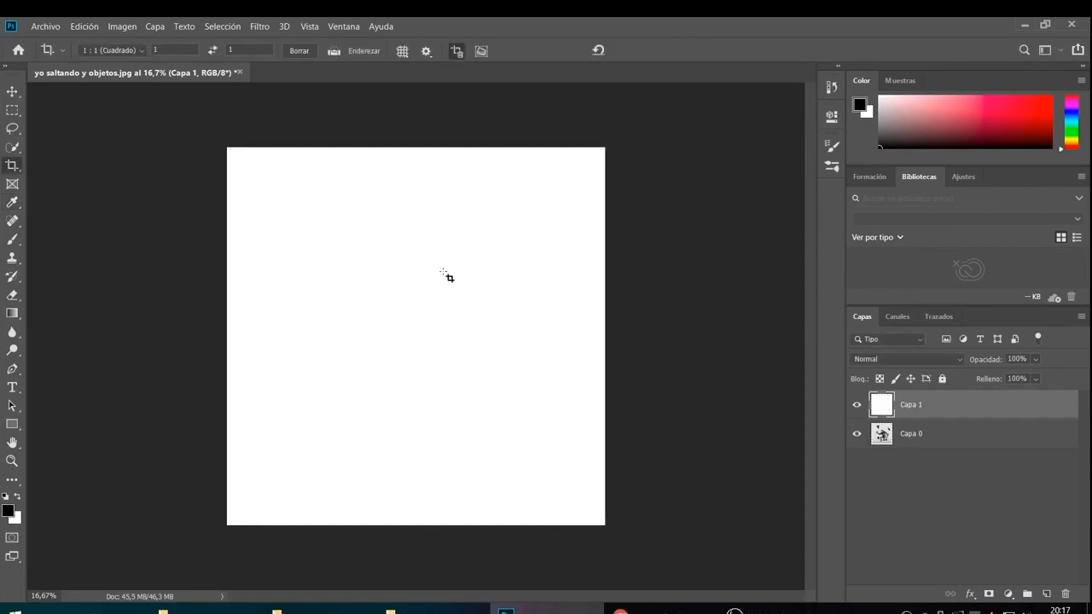
Step: Set up the Brush with a size of 702 and make white the foreground colour
{"action": "left_click", "coordinate": [12, 314]}
{"action": "right_click", "coordinate": [12, 314]}
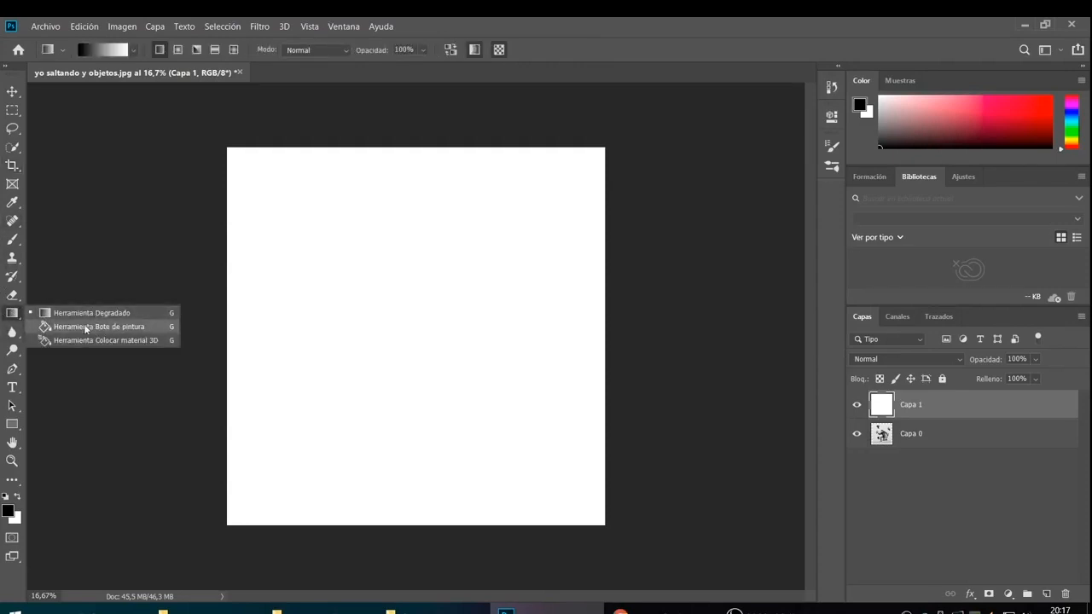
{"action": "left_click", "coordinate": [12, 238]}
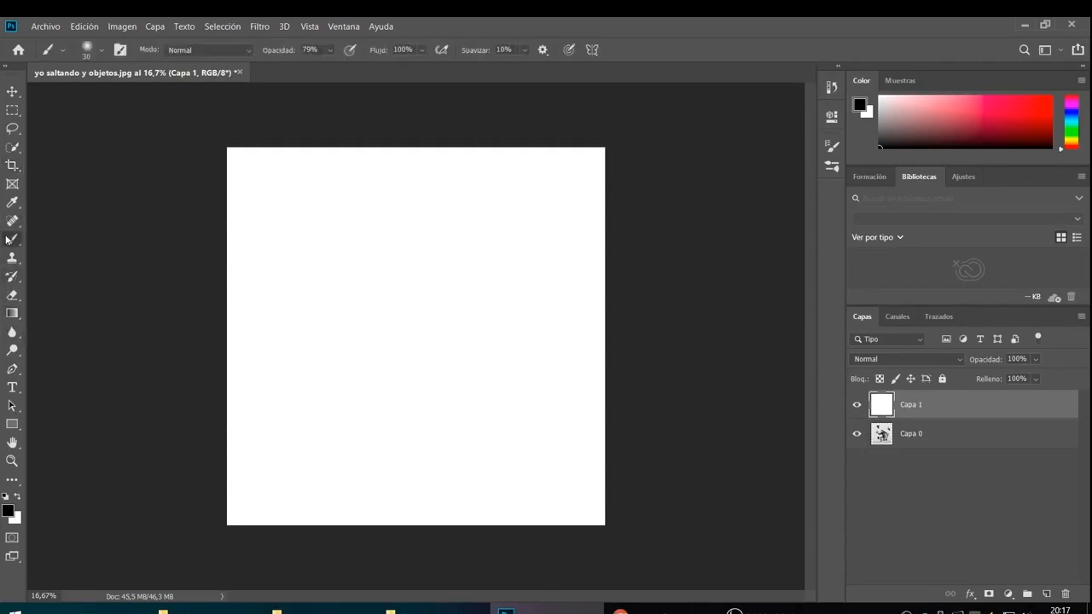
{"action": "left_click_drag", "start_coordinate": [309, 180], "coordinate": [349, 186]}
{"action": "left_click", "coordinate": [17, 496]}
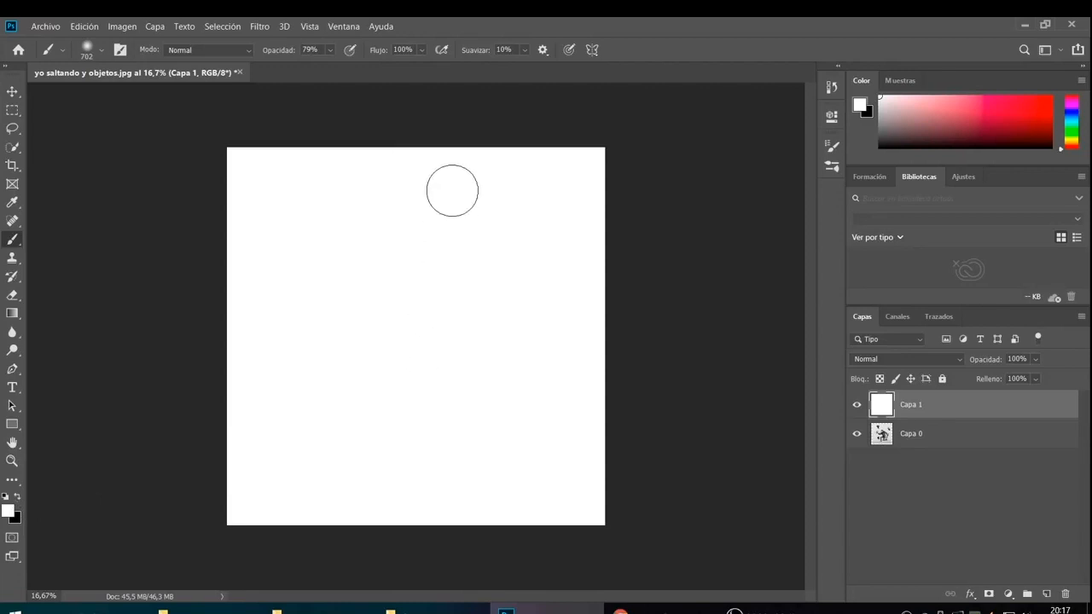
Step: Move the white layer Capa 1 beneath the photo layer Capa 0
{"action": "left_click_drag", "start_coordinate": [983, 407], "coordinate": [982, 443]}
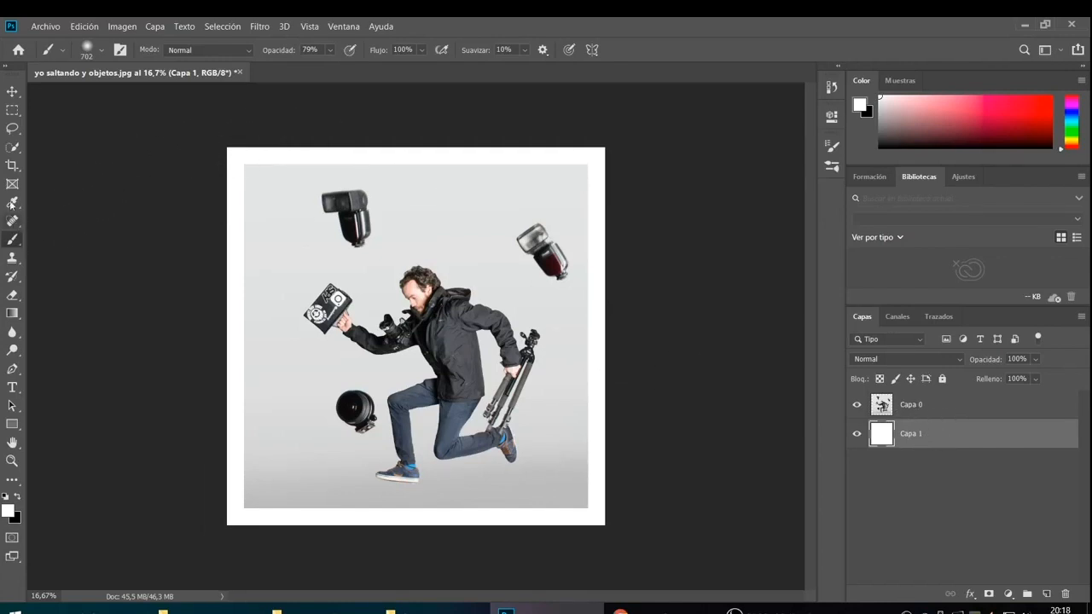
Step: Clear the crop's aspect ratio and extend the canvas downward to make a deeper bottom border
{"action": "left_click", "coordinate": [12, 167]}
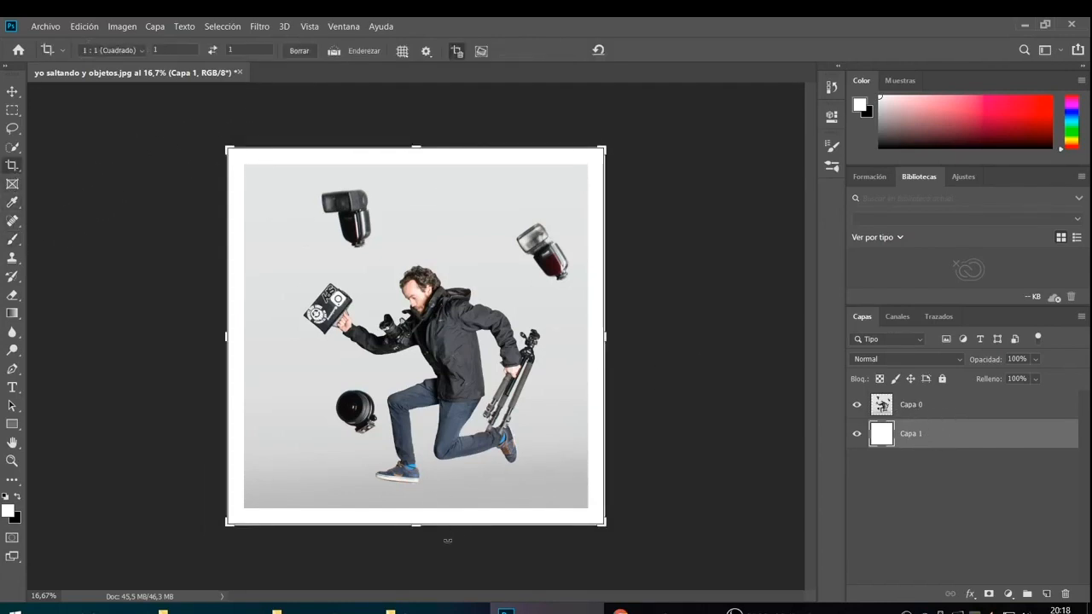
{"action": "mouse_move", "coordinate": [417, 525]}
{"action": "left_mouse_down"}
{"action": "mouse_move", "coordinate": [418, 540]}
{"action": "mouse_move", "coordinate": [414, 526]}
{"action": "left_mouse_up"}
{"action": "right_click", "coordinate": [411, 420]}
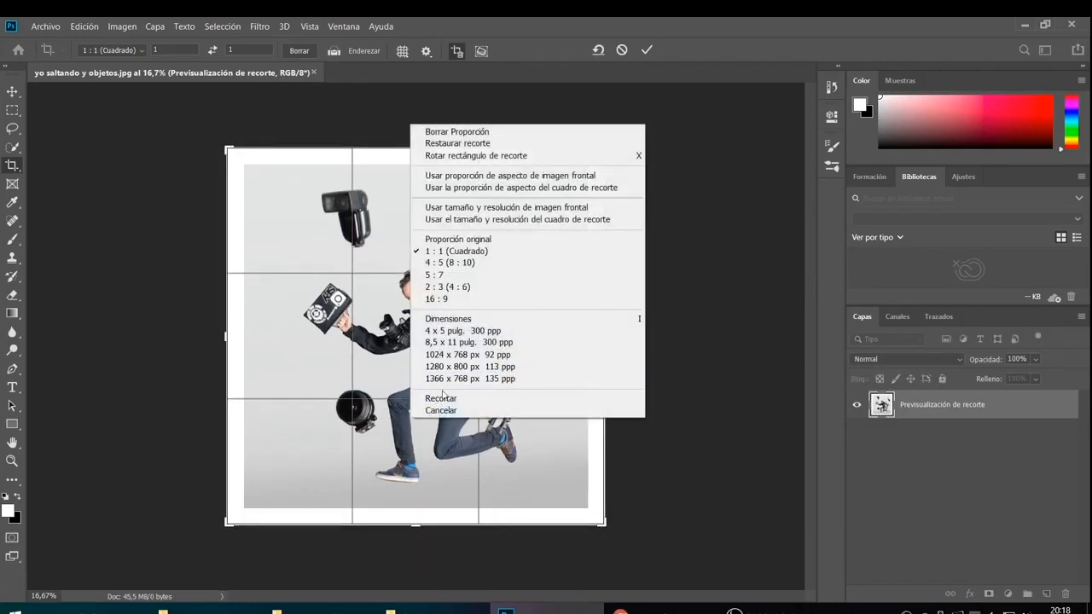
{"action": "left_click", "coordinate": [449, 133]}
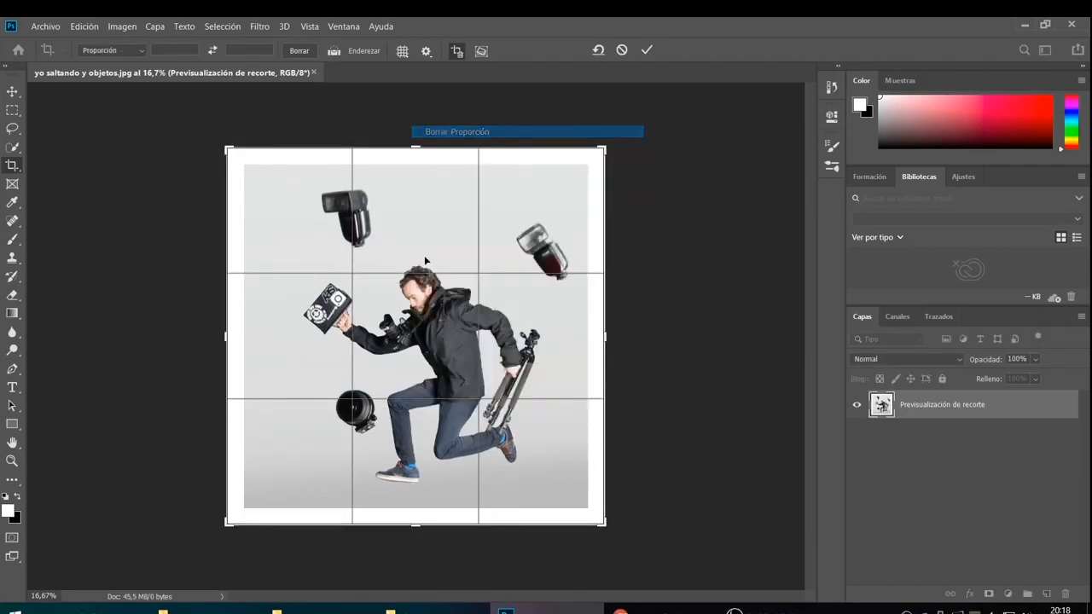
{"action": "left_click_drag", "start_coordinate": [415, 528], "coordinate": [417, 551]}
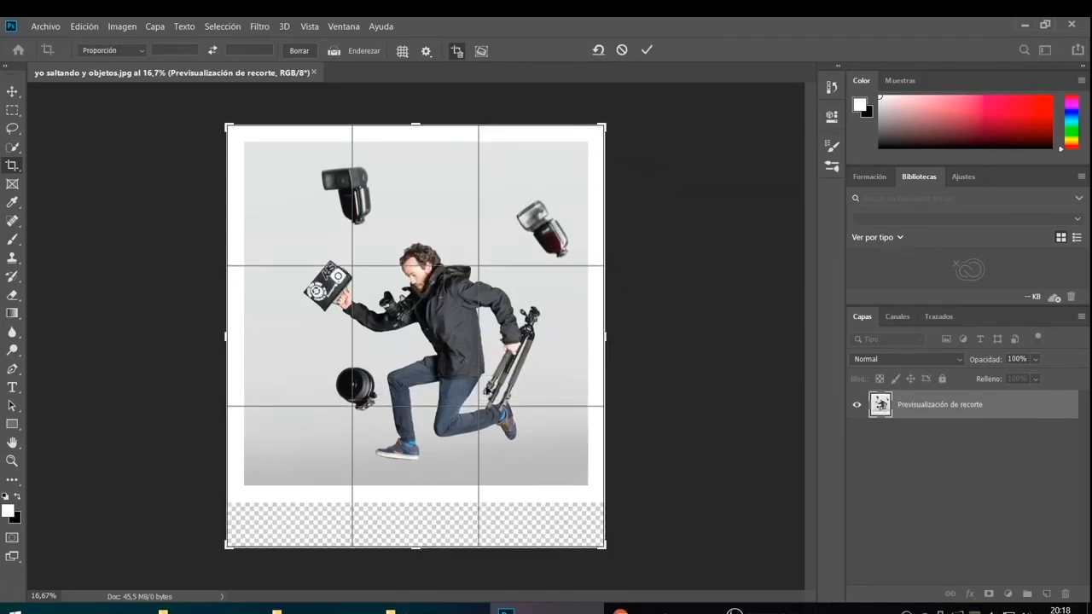
{"action": "key", "text": "Return"}
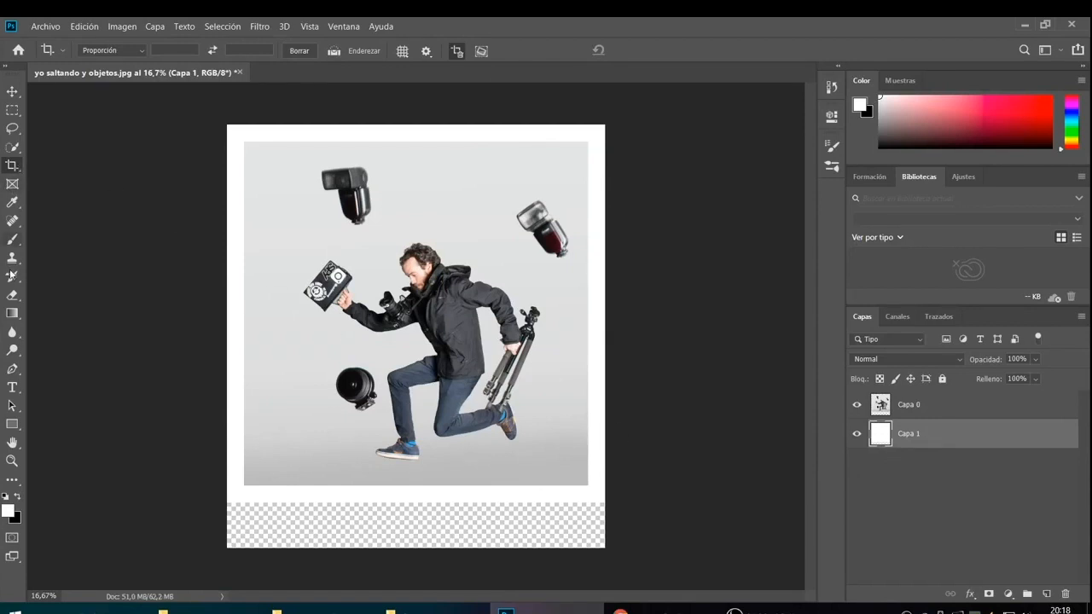
Step: Raise the Brush opacity to 100% and paint white over the start of the transparent bottom strip on Capa 1
{"action": "left_click", "coordinate": [13, 239]}
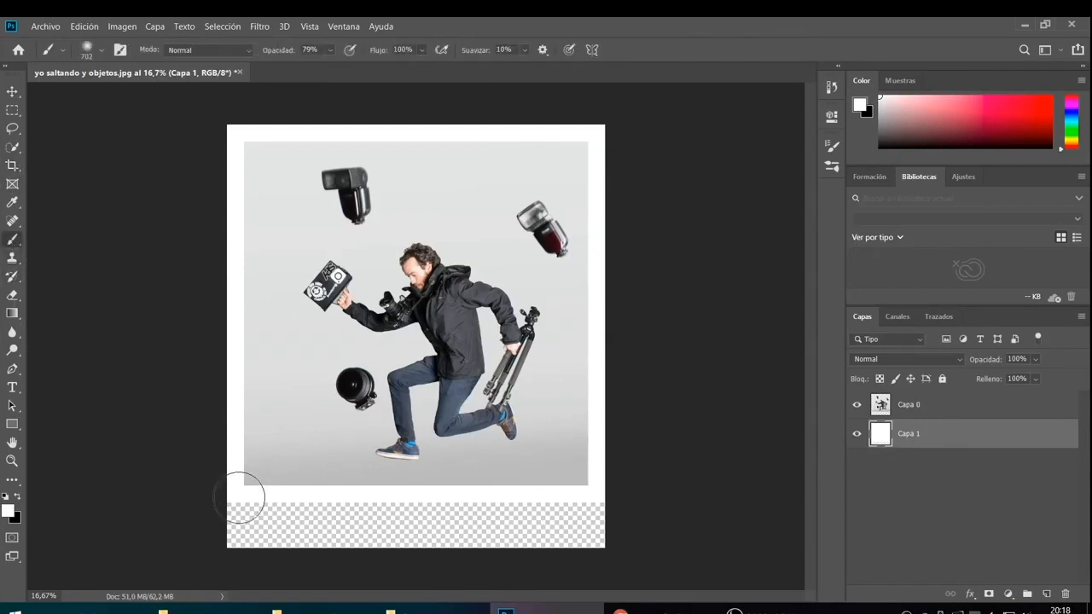
{"action": "mouse_move", "coordinate": [237, 500]}
{"action": "left_mouse_down"}
{"action": "mouse_move", "coordinate": [267, 514]}
{"action": "mouse_move", "coordinate": [253, 523]}
{"action": "mouse_move", "coordinate": [261, 535]}
{"action": "mouse_move", "coordinate": [281, 533]}
{"action": "mouse_move", "coordinate": [260, 519]}
{"action": "mouse_move", "coordinate": [268, 505]}
{"action": "mouse_move", "coordinate": [300, 534]}
{"action": "mouse_move", "coordinate": [303, 494]}
{"action": "mouse_move", "coordinate": [285, 510]}
{"action": "mouse_move", "coordinate": [296, 478]}
{"action": "mouse_move", "coordinate": [302, 529]}
{"action": "mouse_move", "coordinate": [295, 490]}
{"action": "mouse_move", "coordinate": [277, 531]}
{"action": "left_mouse_up"}
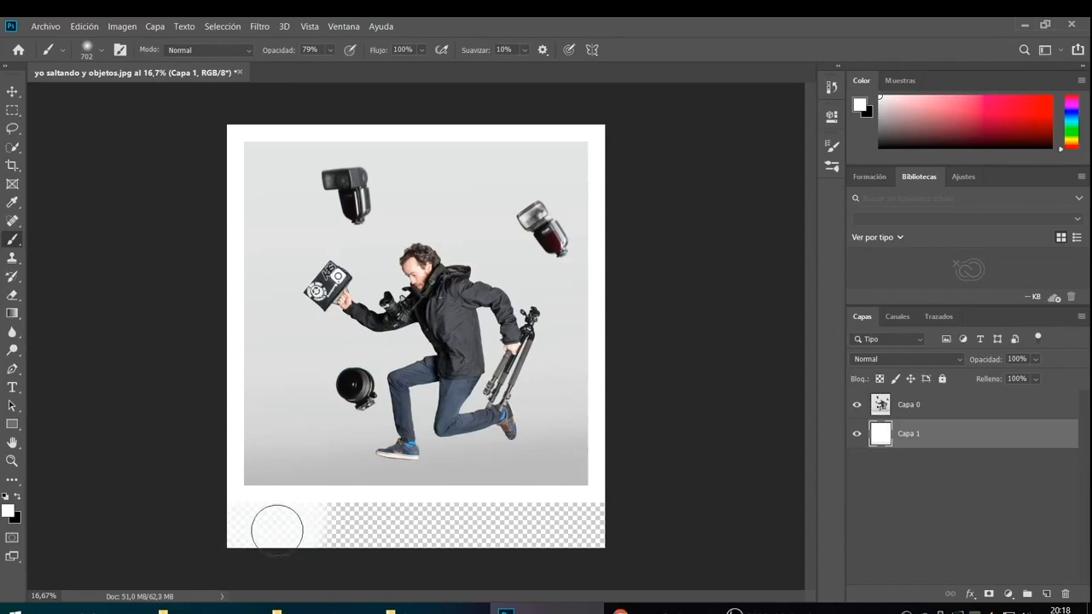
{"action": "left_click_drag", "start_coordinate": [330, 50], "coordinate": [368, 66]}
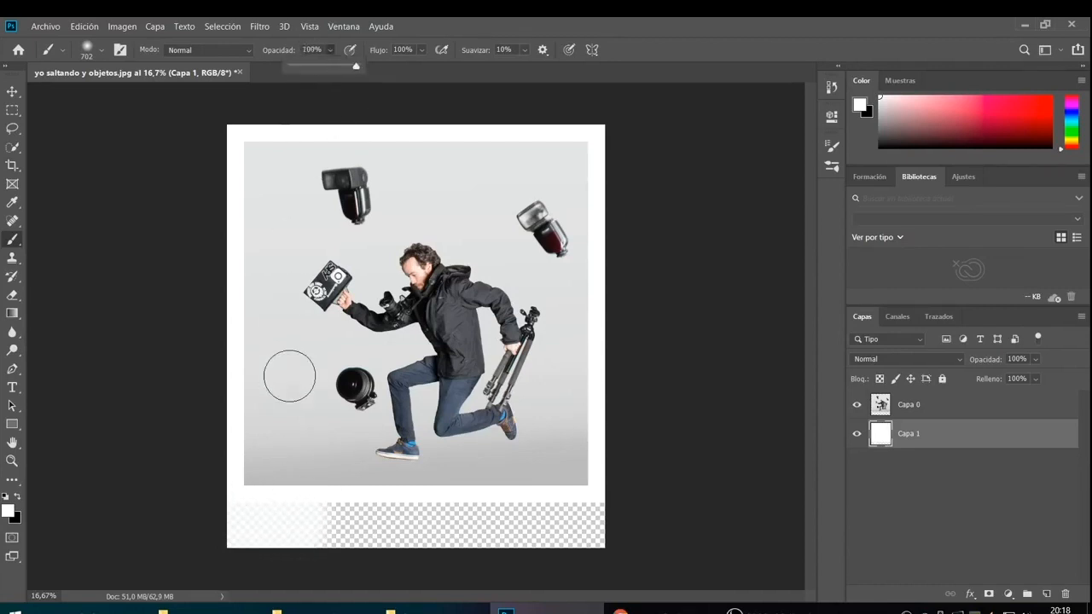
{"action": "left_click", "coordinate": [275, 514]}
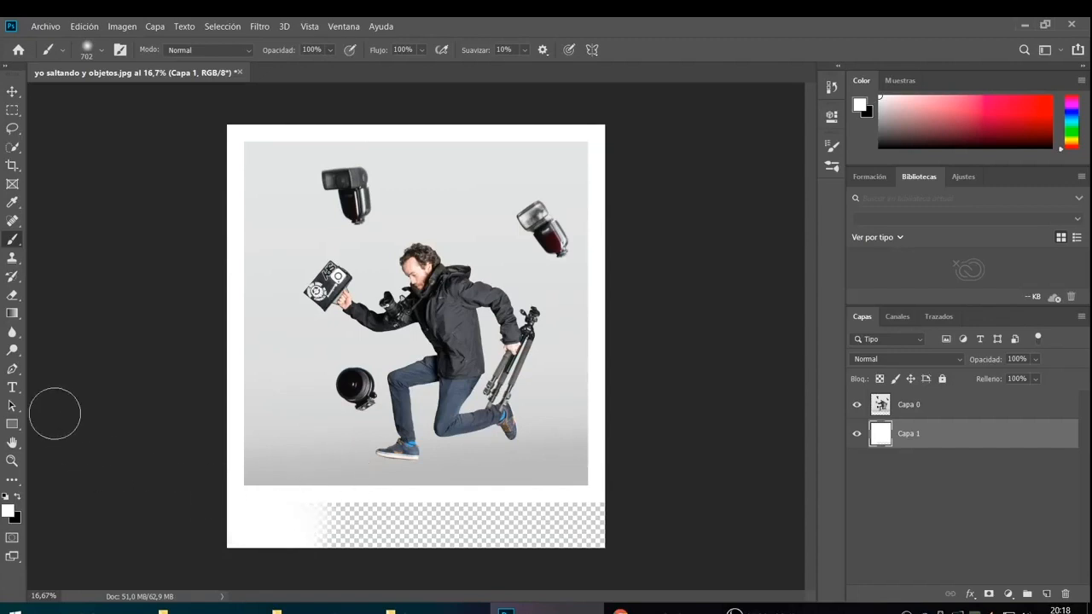
Step: Fill the rest of the transparent bottom strip with white using the Paint Bucket, touching up the remaining patch with the Brush
{"action": "left_click", "coordinate": [8, 313]}
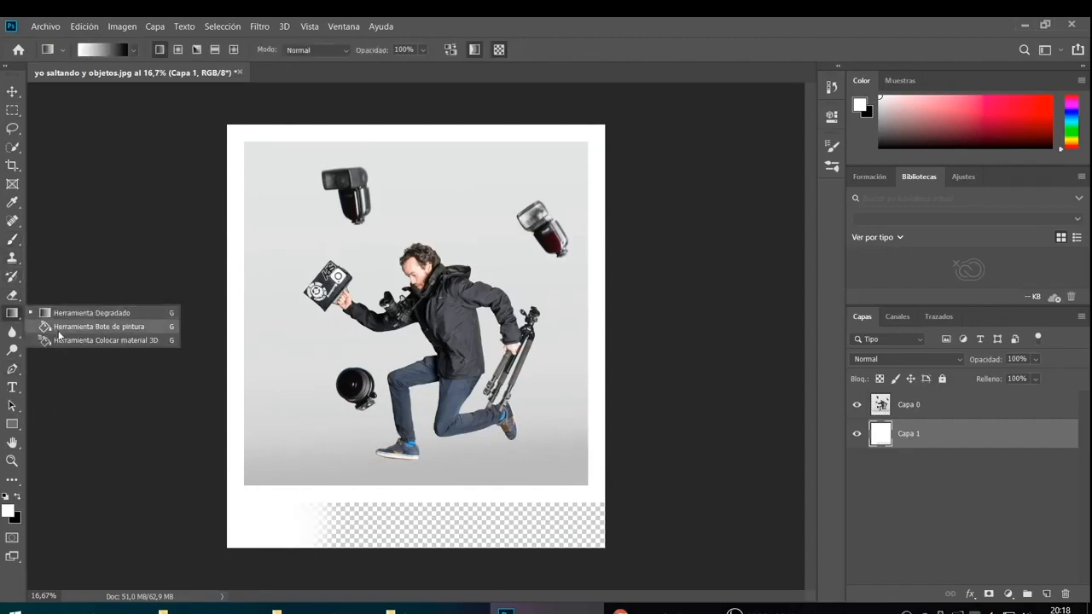
{"action": "left_click", "coordinate": [60, 328]}
{"action": "left_click", "coordinate": [410, 522]}
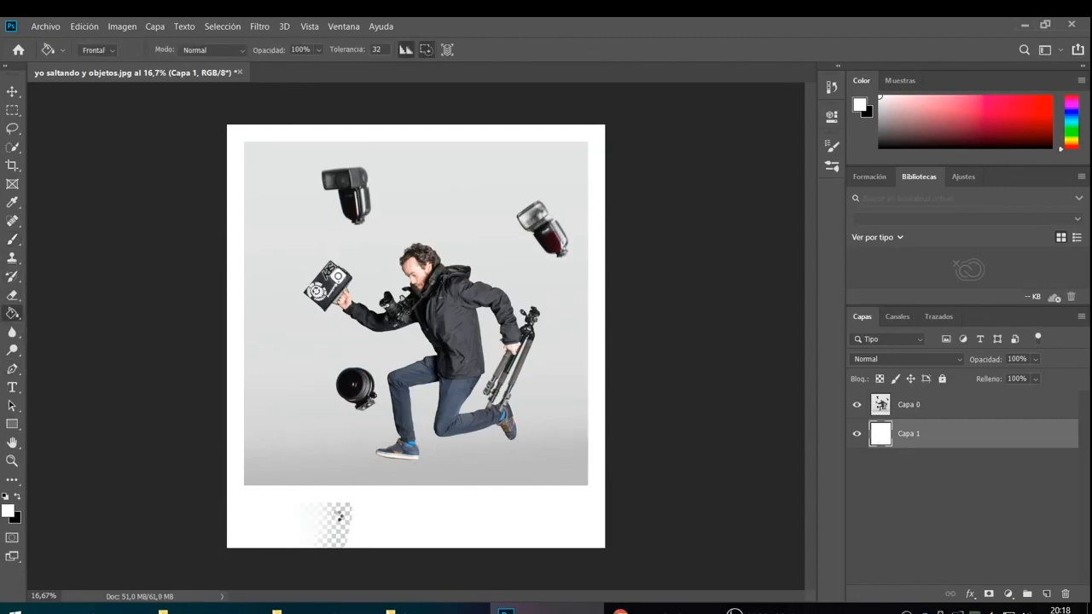
{"action": "left_click", "coordinate": [353, 529]}
{"action": "left_click", "coordinate": [12, 240]}
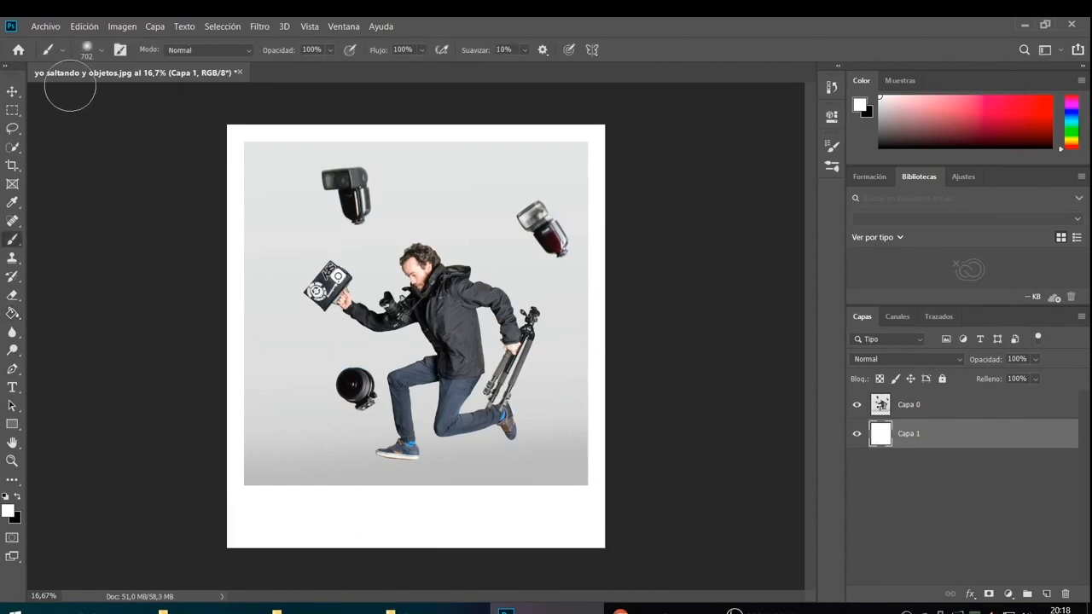
Step: Fill the Capa 1 layer with Blanco in Normal mode at 100% opacity
{"action": "left_click", "coordinate": [88, 27]}
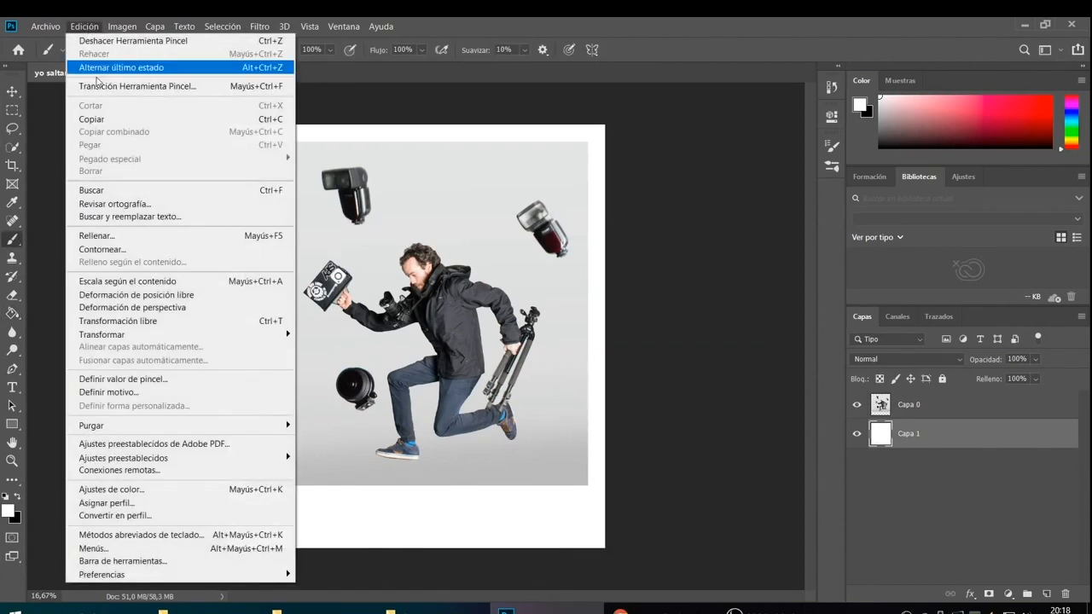
{"action": "left_click", "coordinate": [102, 236]}
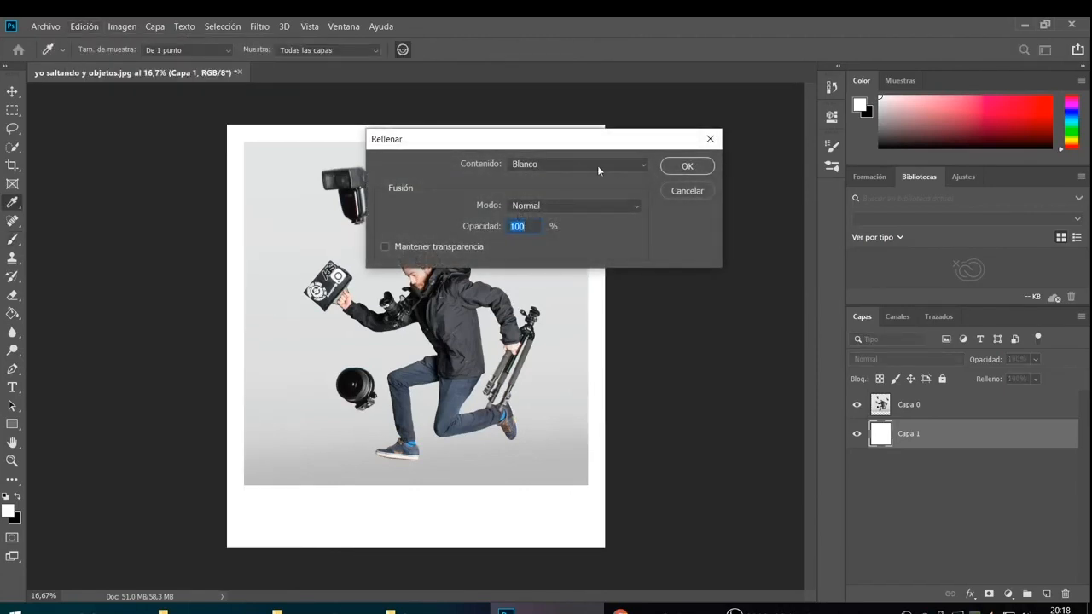
{"action": "left_click", "coordinate": [687, 166]}
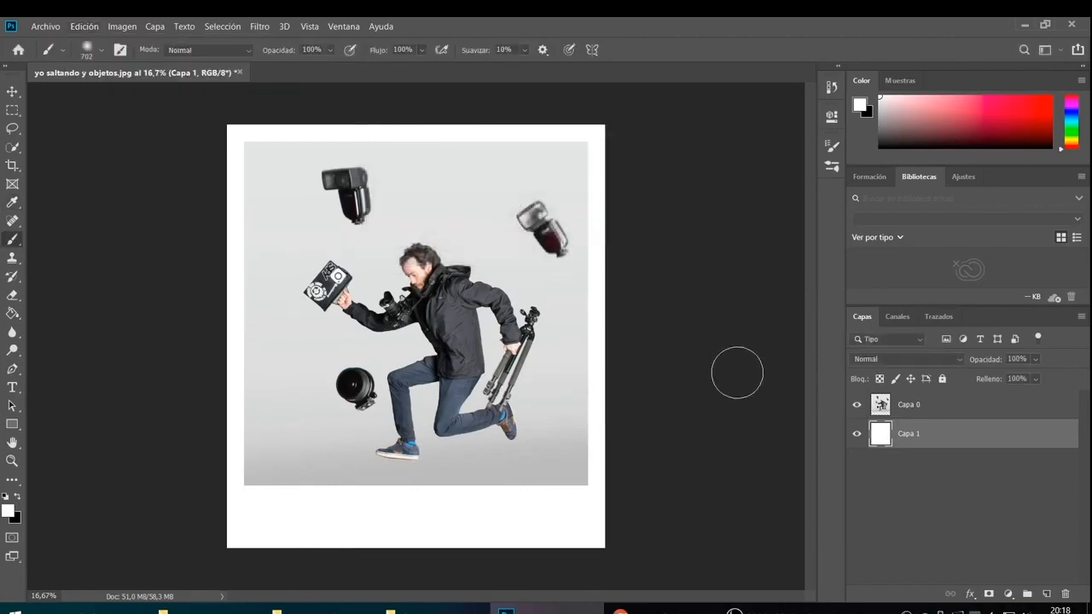
Step: Convert the white layer Capa 1 into a smart object
{"action": "left_click", "coordinate": [962, 413]}
{"action": "left_click", "coordinate": [961, 435]}
{"action": "right_click", "coordinate": [941, 434]}
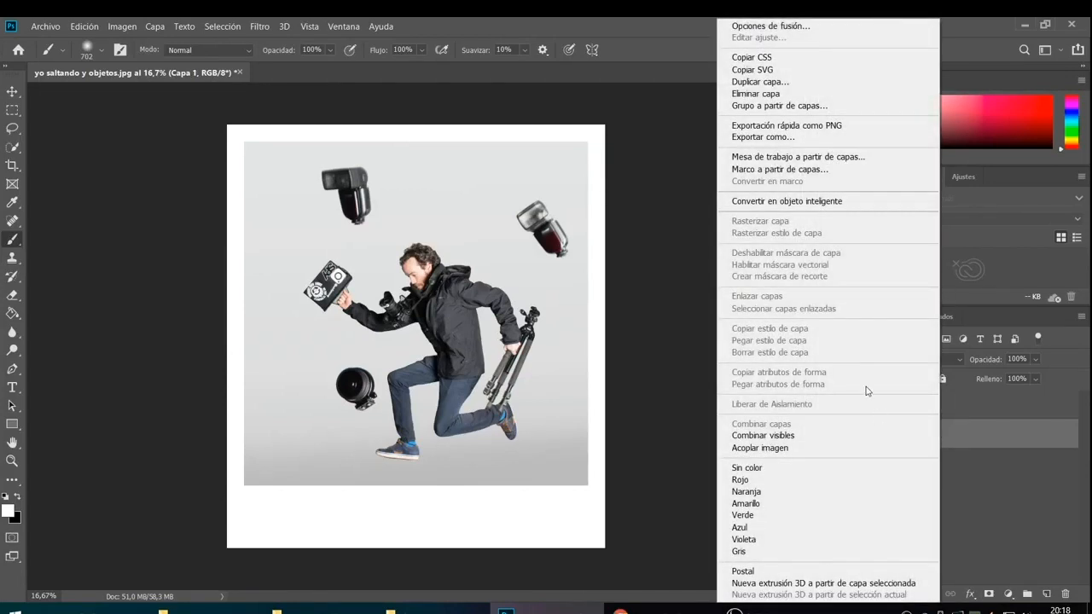
{"action": "left_click", "coordinate": [832, 203]}
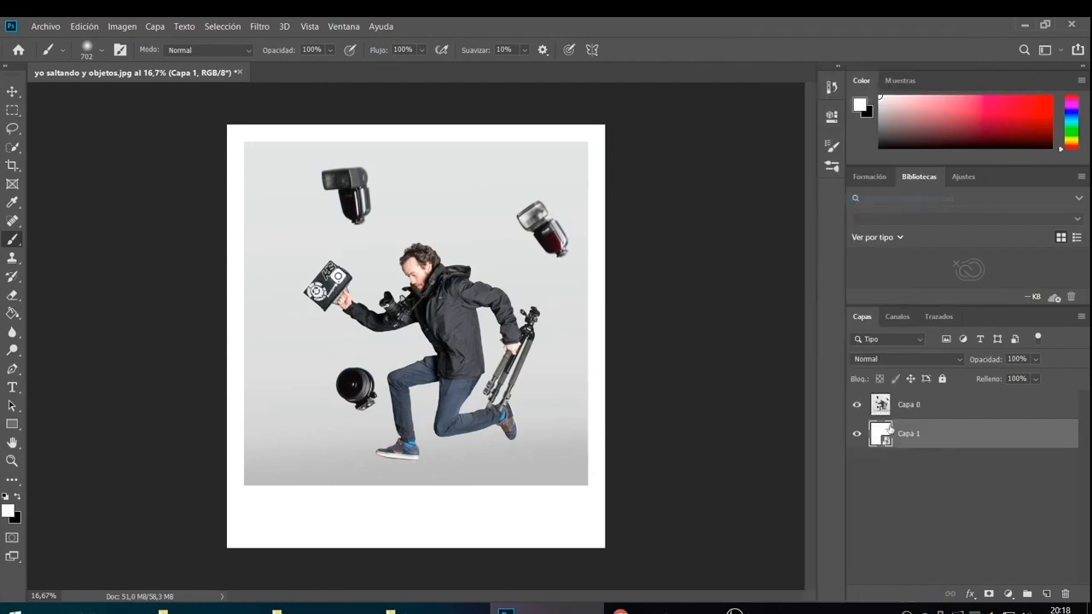
Step: Open the Filter Gallery for Capa 1 and look through the Artístico, Bosquejar and Estilizar categories
{"action": "left_click", "coordinate": [262, 27]}
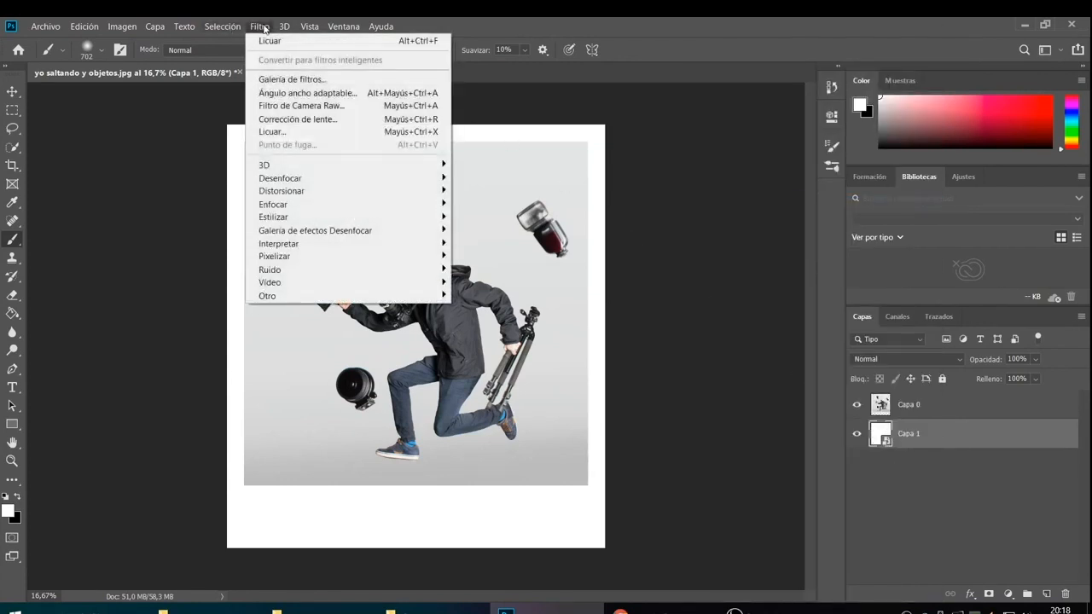
{"action": "left_click", "coordinate": [288, 78]}
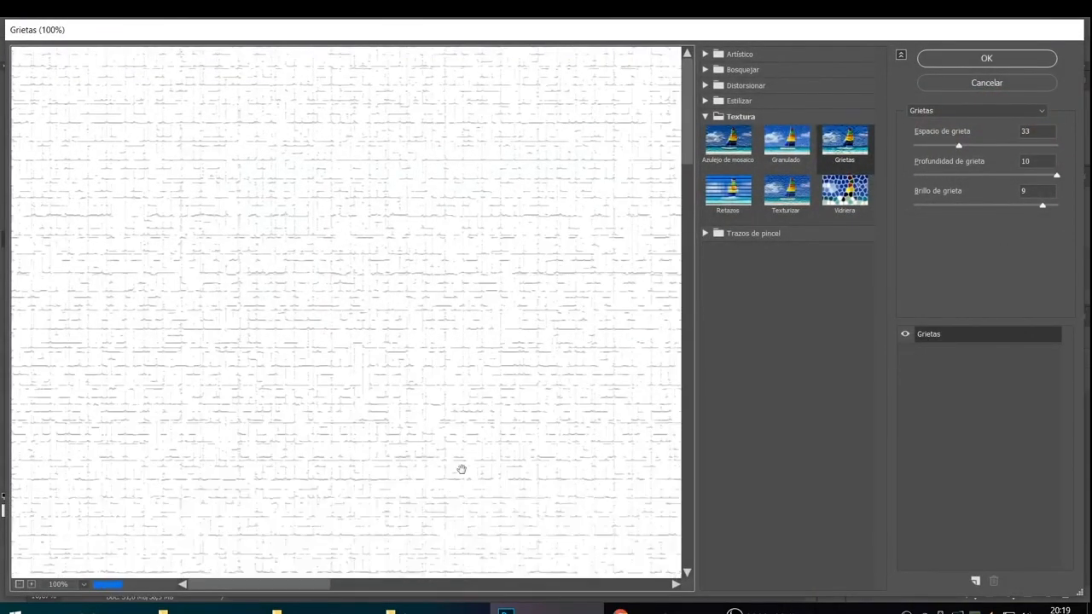
{"action": "left_click", "coordinate": [705, 55]}
{"action": "left_click", "coordinate": [706, 54]}
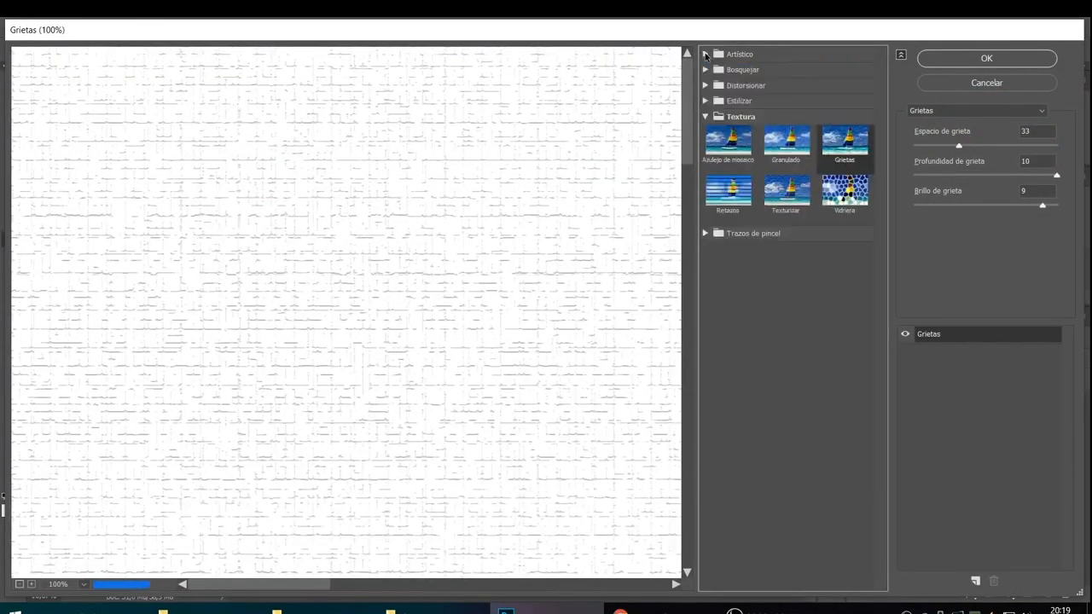
{"action": "left_click", "coordinate": [705, 70]}
{"action": "left_click", "coordinate": [705, 70]}
{"action": "left_click", "coordinate": [706, 101]}
{"action": "left_click", "coordinate": [706, 102]}
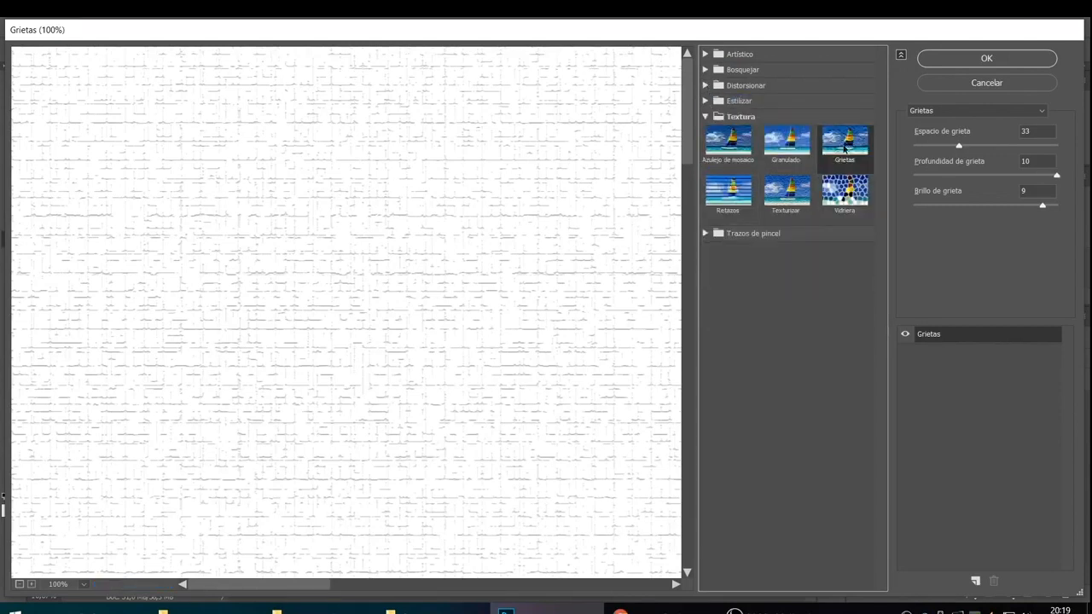
Step: Apply the Grietas texture to Capa 1 with Espacio de grieta 80 and Brillo de grieta 3
{"action": "left_click", "coordinate": [379, 260], "text": "alt"}
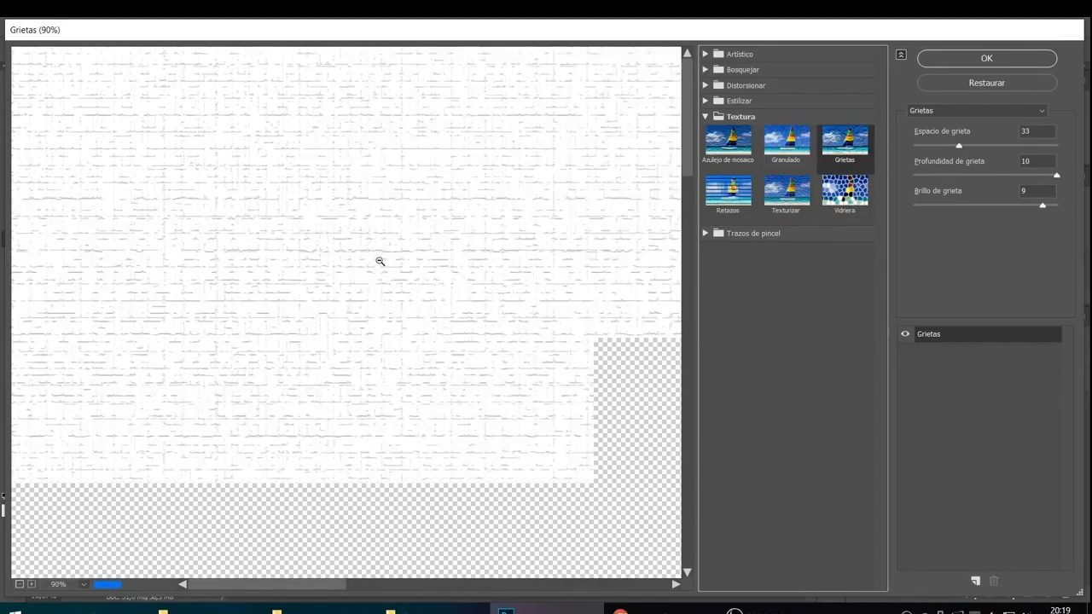
{"action": "left_click", "coordinate": [380, 261], "text": "alt"}
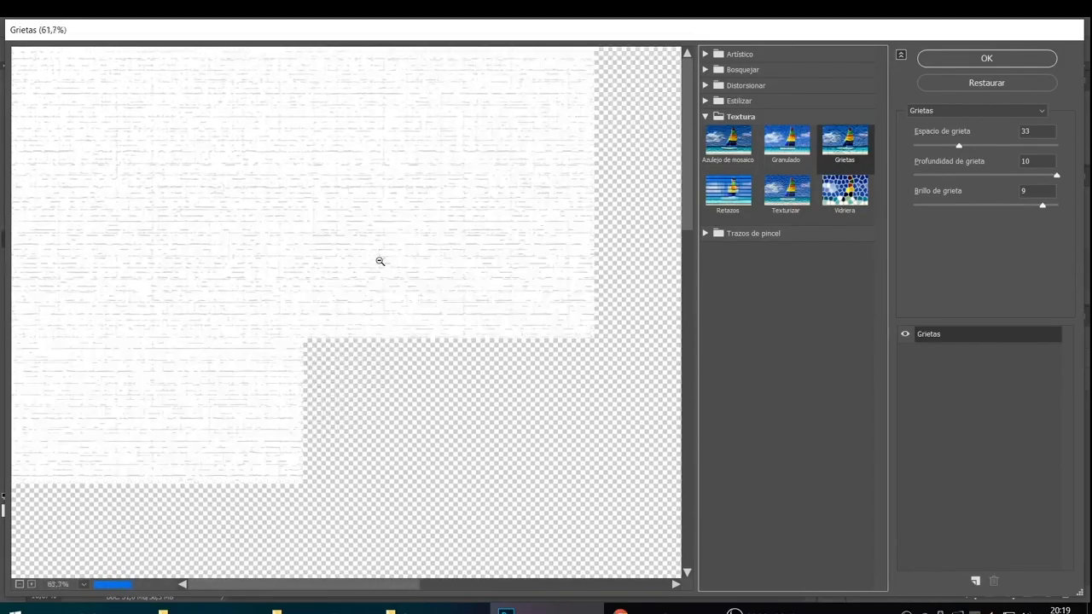
{"action": "left_click", "coordinate": [380, 261], "text": "alt"}
{"action": "left_click", "coordinate": [379, 260], "text": "alt"}
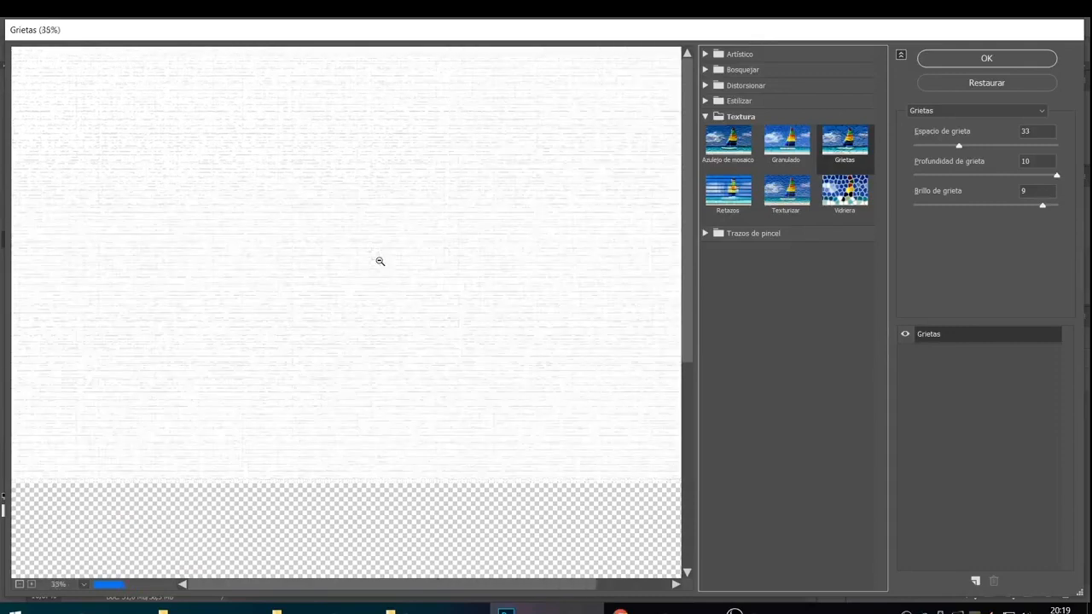
{"action": "left_click", "coordinate": [380, 261], "text": "alt"}
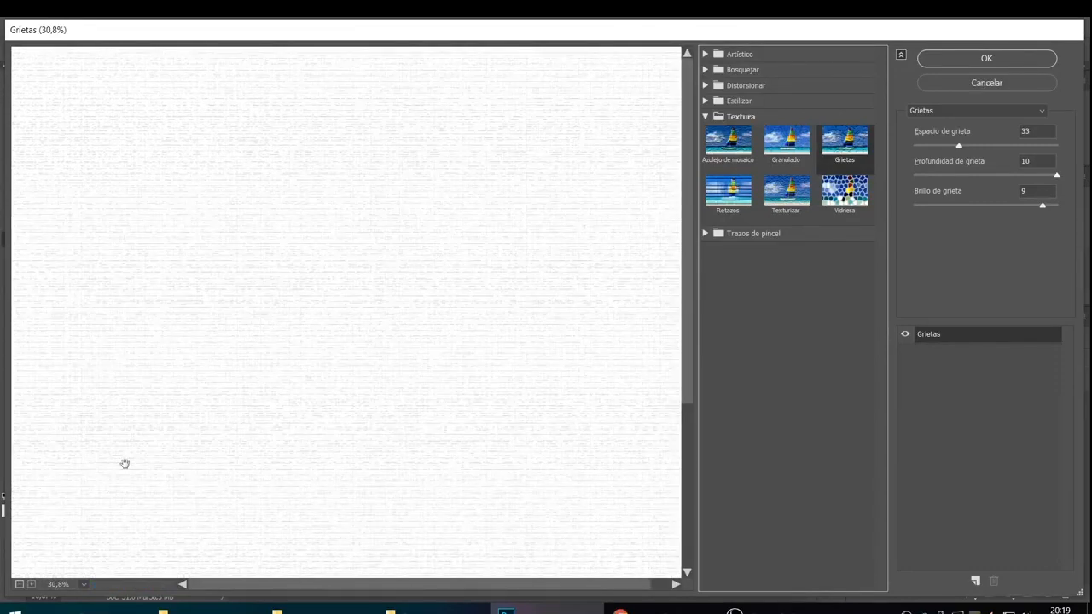
{"action": "left_click", "coordinate": [163, 429], "text": "alt"}
{"action": "left_click", "coordinate": [164, 429], "text": "alt"}
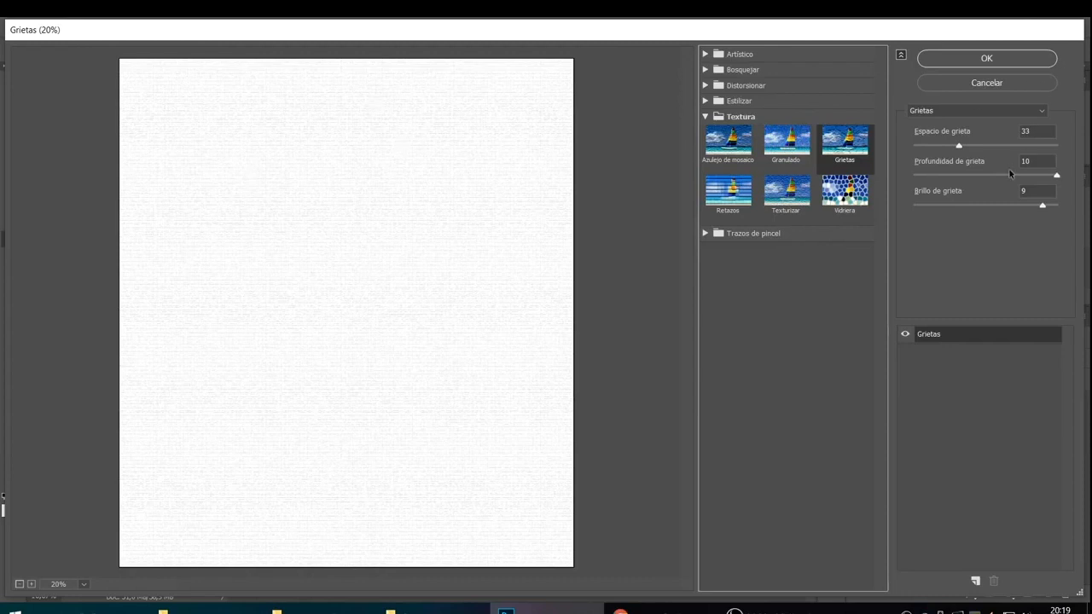
{"action": "left_click_drag", "start_coordinate": [959, 148], "coordinate": [1005, 149]}
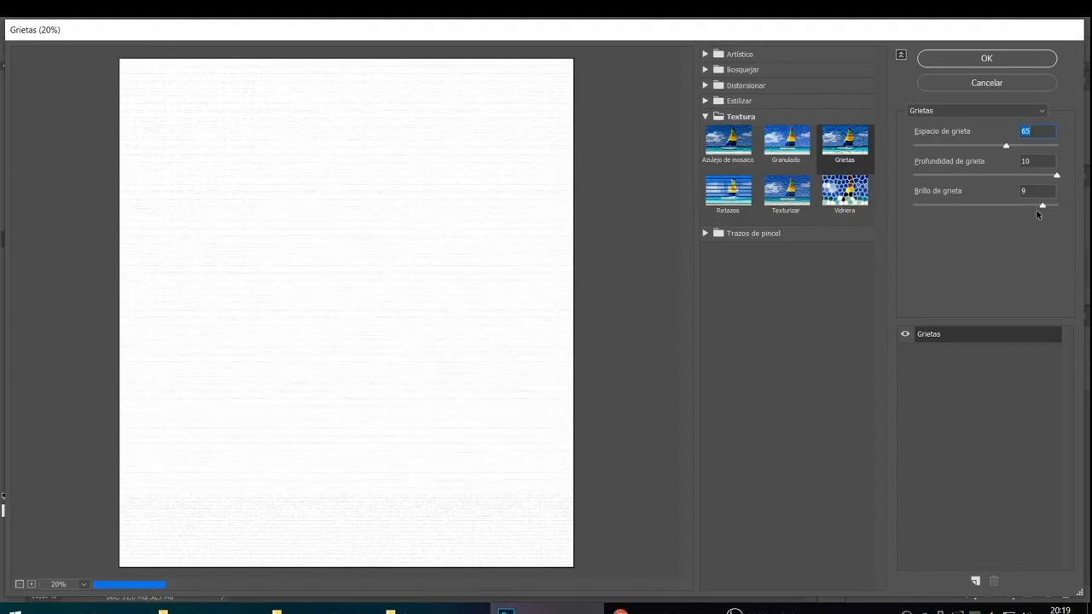
{"action": "left_click_drag", "start_coordinate": [1037, 215], "coordinate": [1000, 218]}
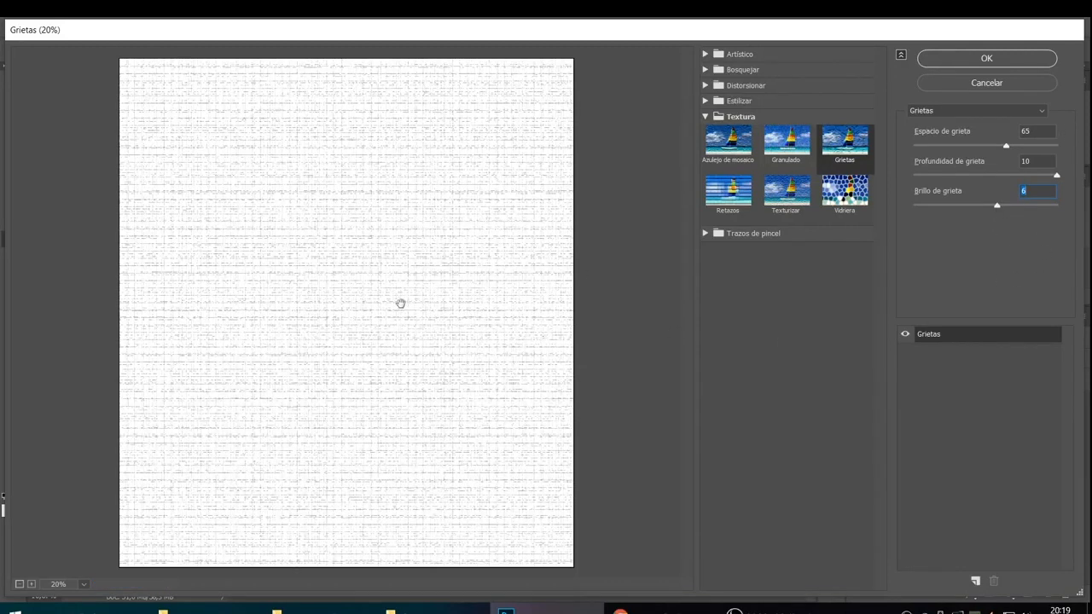
{"action": "left_click_drag", "start_coordinate": [1005, 147], "coordinate": [1020, 147]}
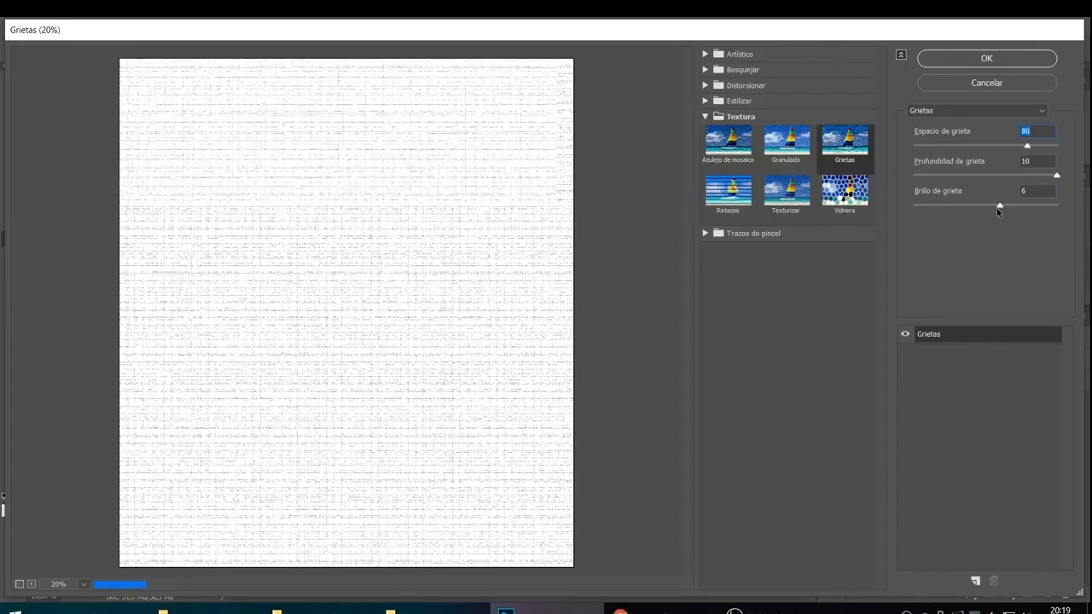
{"action": "left_click_drag", "start_coordinate": [996, 207], "coordinate": [964, 213]}
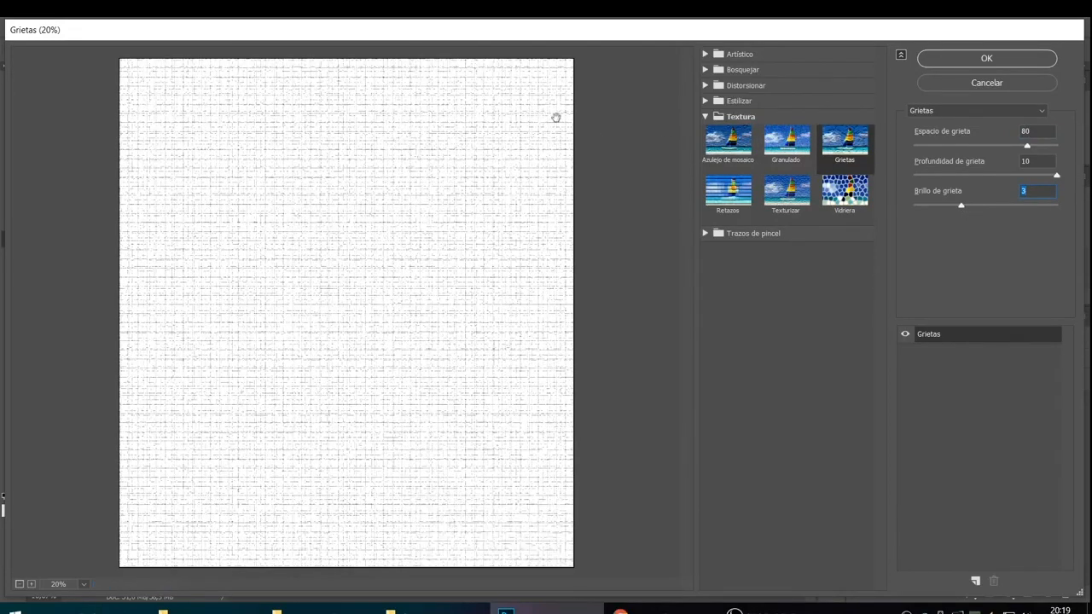
{"action": "left_click", "coordinate": [1026, 57]}
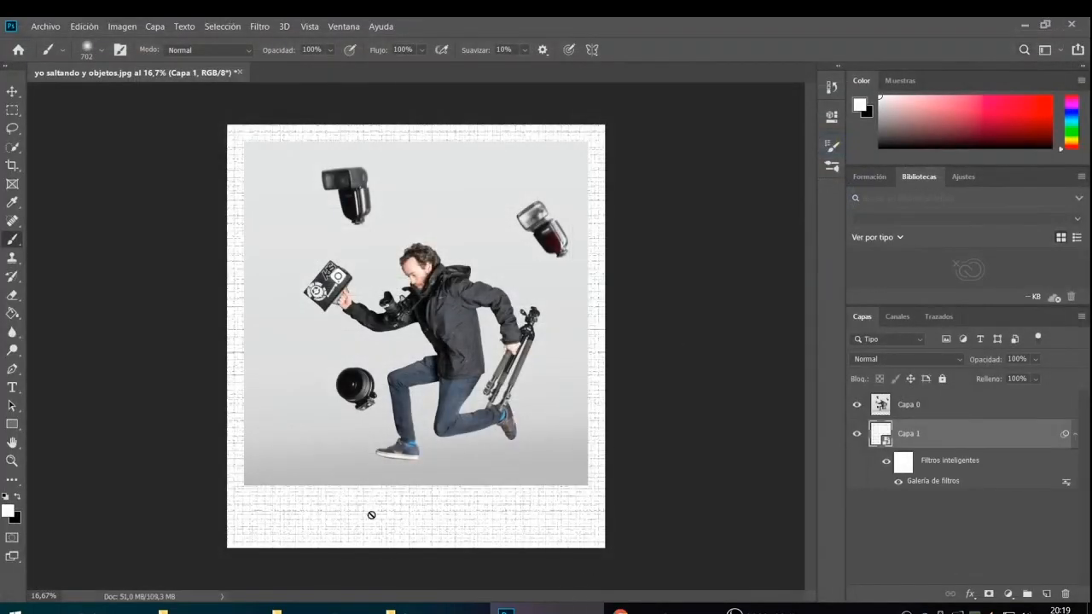
Step: Edit the Grietas smart filter on Capa 1 and set Brillo de grieta to 8
{"action": "left_click", "coordinate": [1034, 360]}
{"action": "mouse_move", "coordinate": [1050, 378]}
{"action": "left_mouse_down"}
{"action": "mouse_move", "coordinate": [1019, 376]}
{"action": "mouse_move", "coordinate": [1055, 372]}
{"action": "left_mouse_up"}
{"action": "left_click", "coordinate": [945, 482]}
{"action": "double_click", "coordinate": [944, 480]}
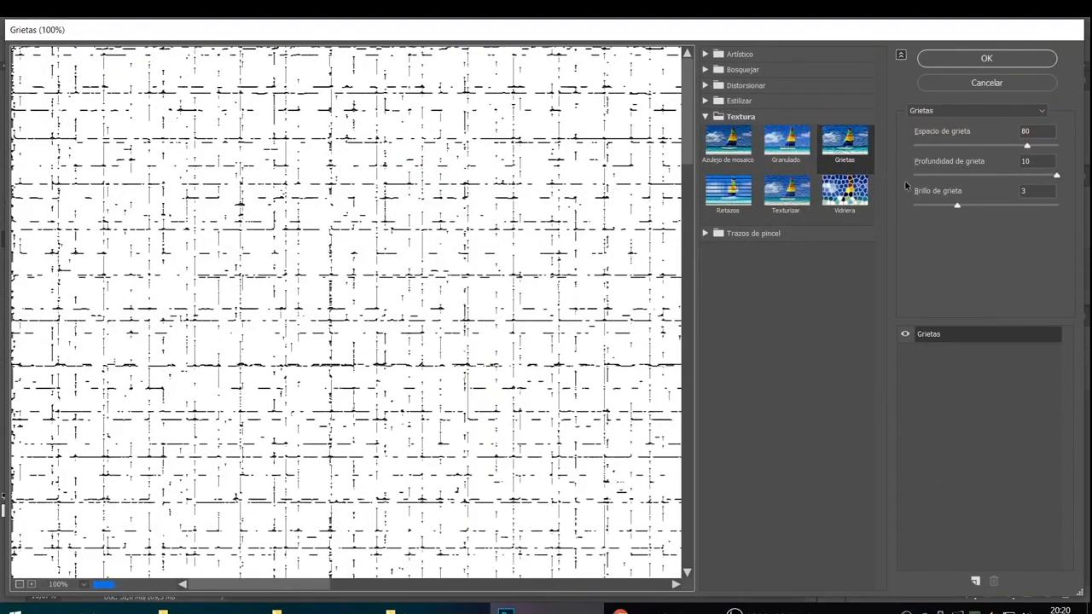
{"action": "left_click_drag", "start_coordinate": [958, 208], "coordinate": [1025, 212]}
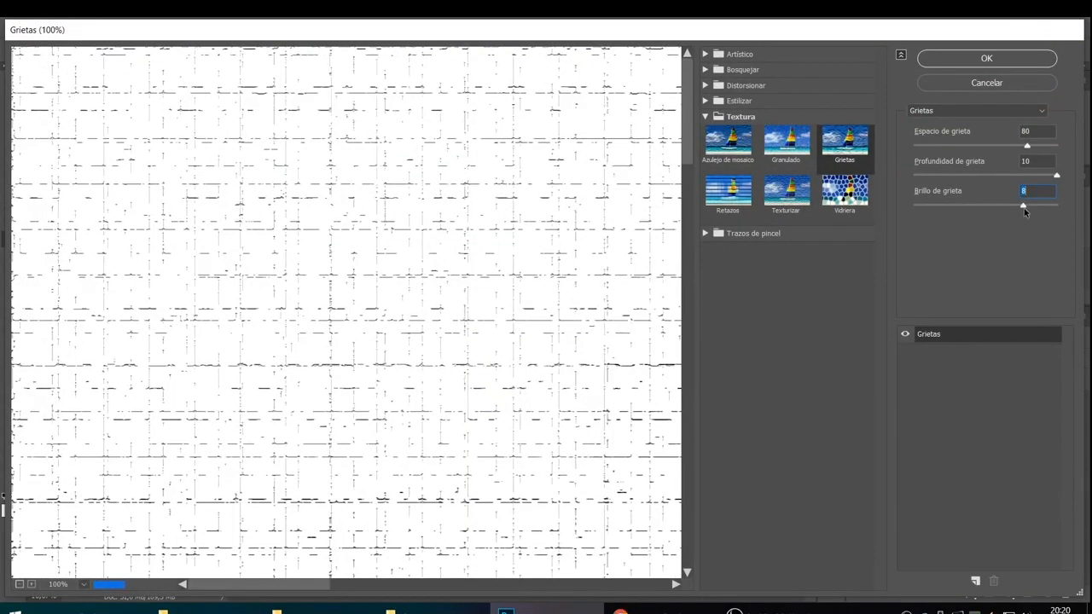
{"action": "left_click", "coordinate": [951, 66]}
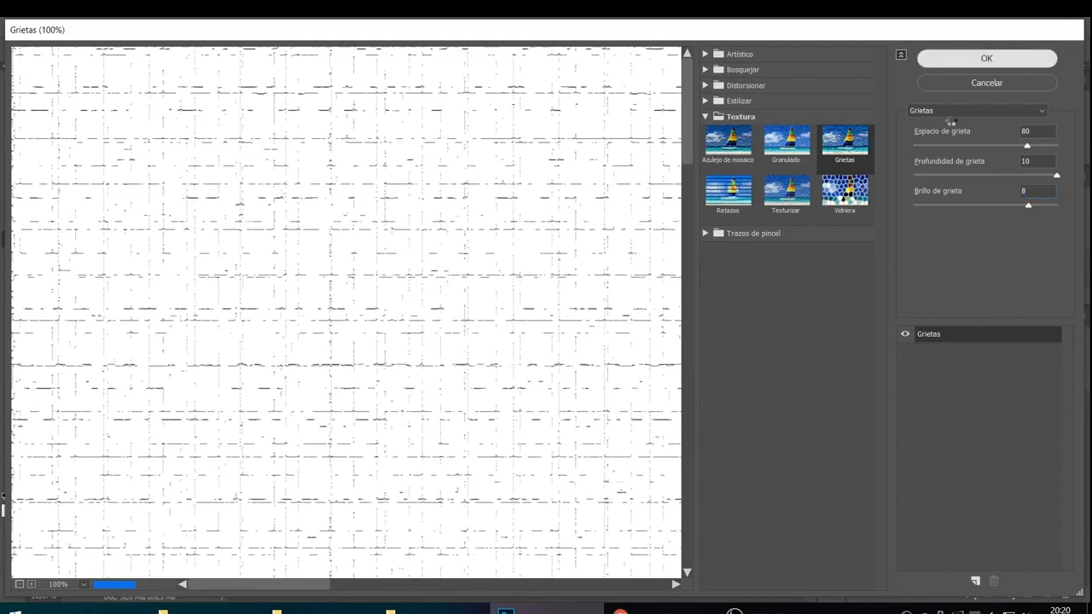
{"action": "mouse_move", "coordinate": [774, 607]}
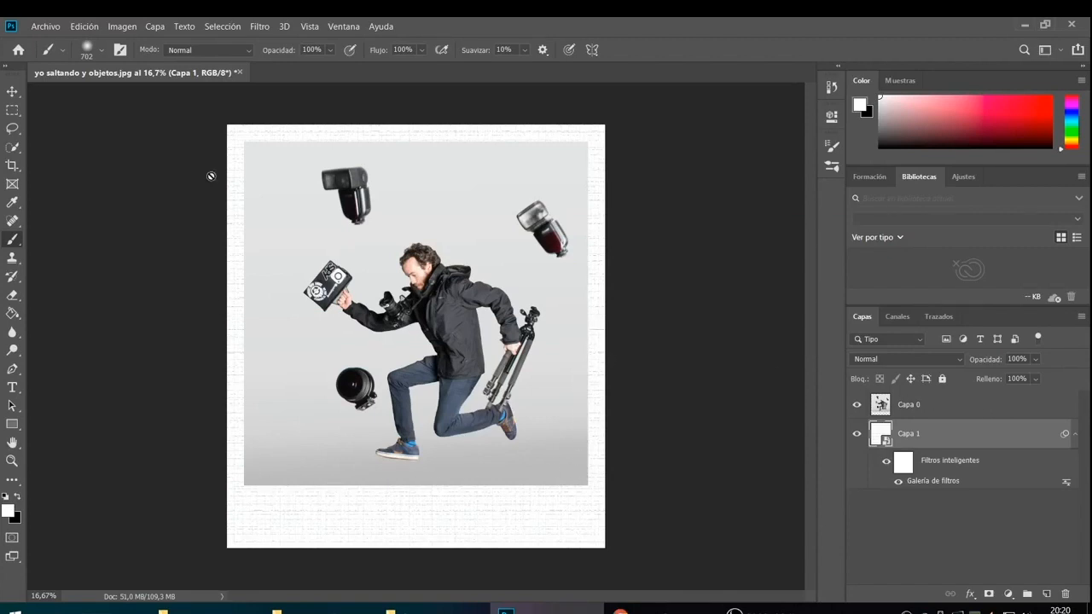
Step: Select the square photo area with a rectangular marquee and add a new layer above Capa 0
{"action": "left_click", "coordinate": [11, 110]}
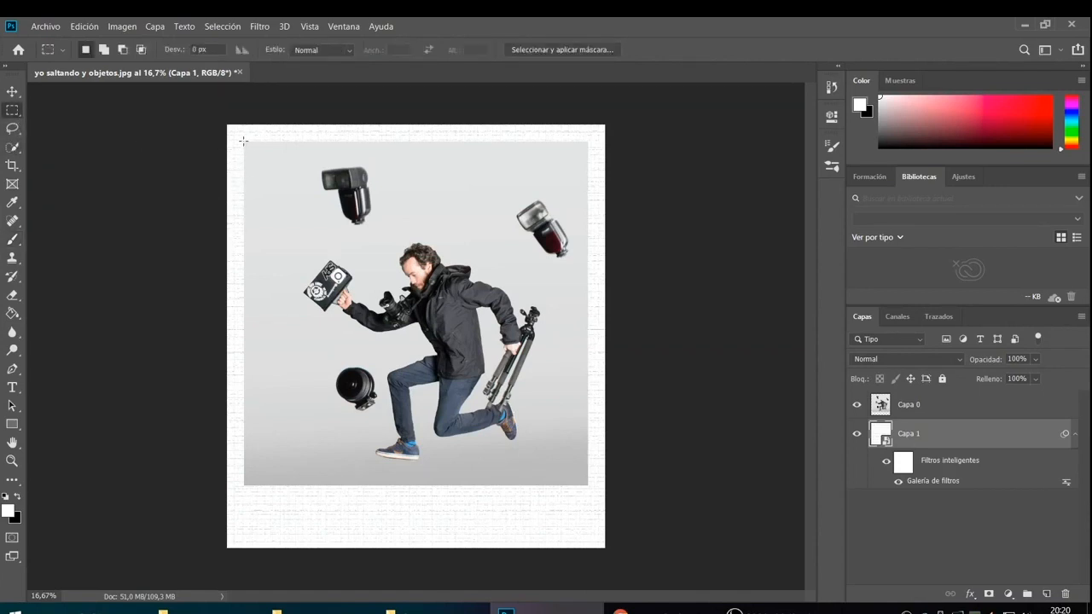
{"action": "left_click_drag", "start_coordinate": [244, 141], "coordinate": [587, 485]}
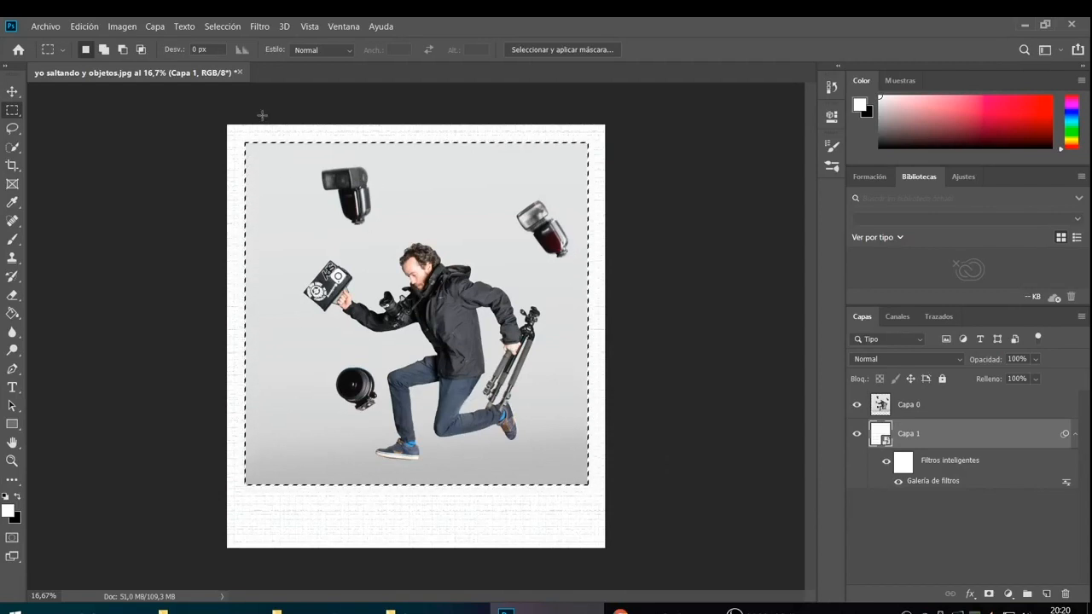
{"action": "left_click", "coordinate": [973, 413]}
{"action": "left_click", "coordinate": [1046, 593]}
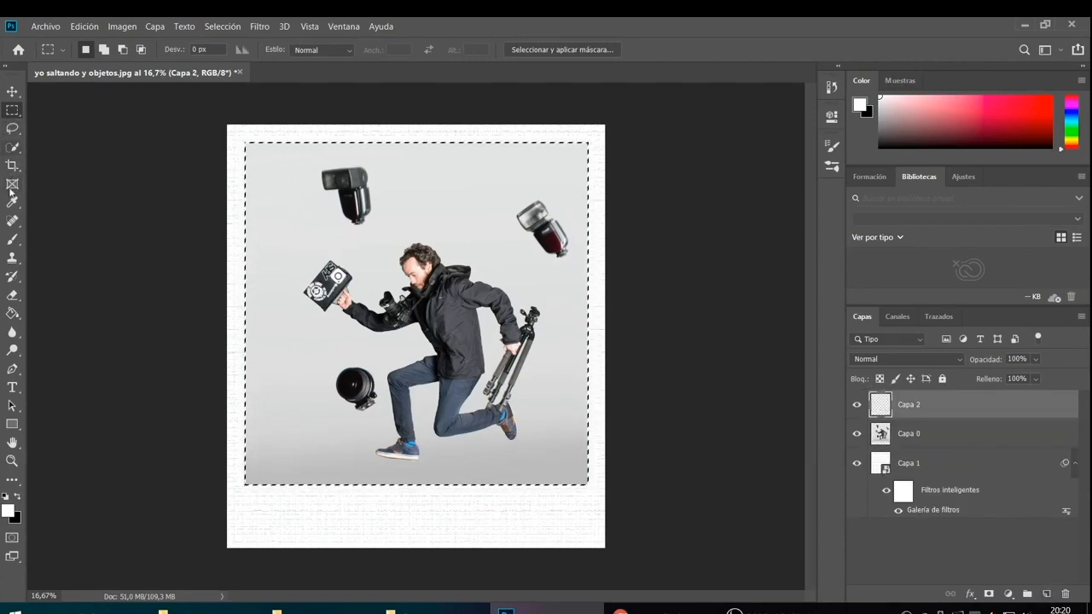
Step: Paint a soft black border along the inside edges of the selection on Capa 2 with a 414 px brush
{"action": "left_click", "coordinate": [12, 239]}
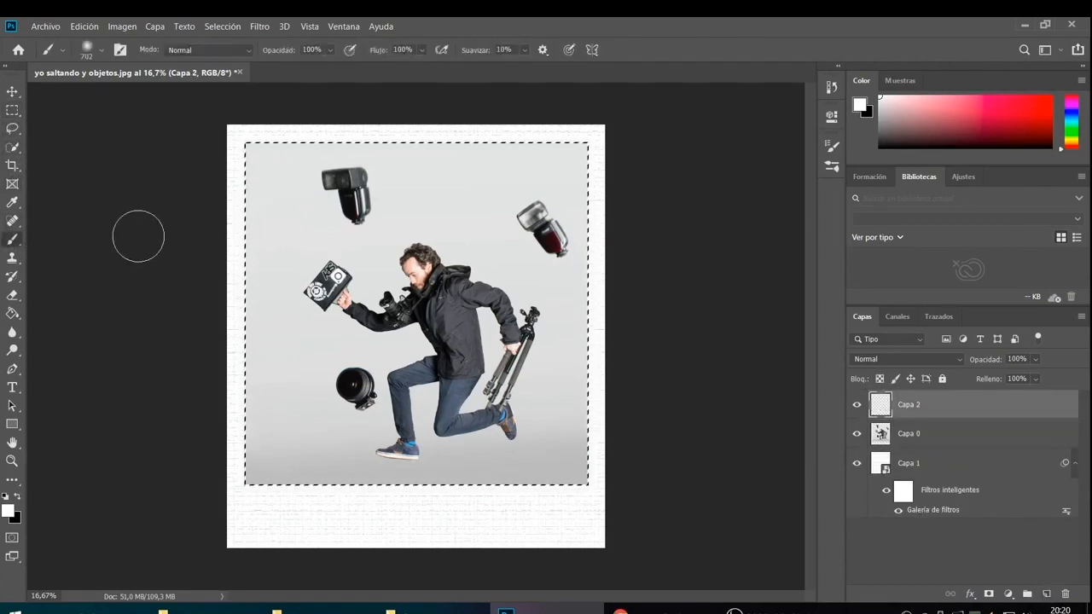
{"action": "left_click", "coordinate": [17, 495]}
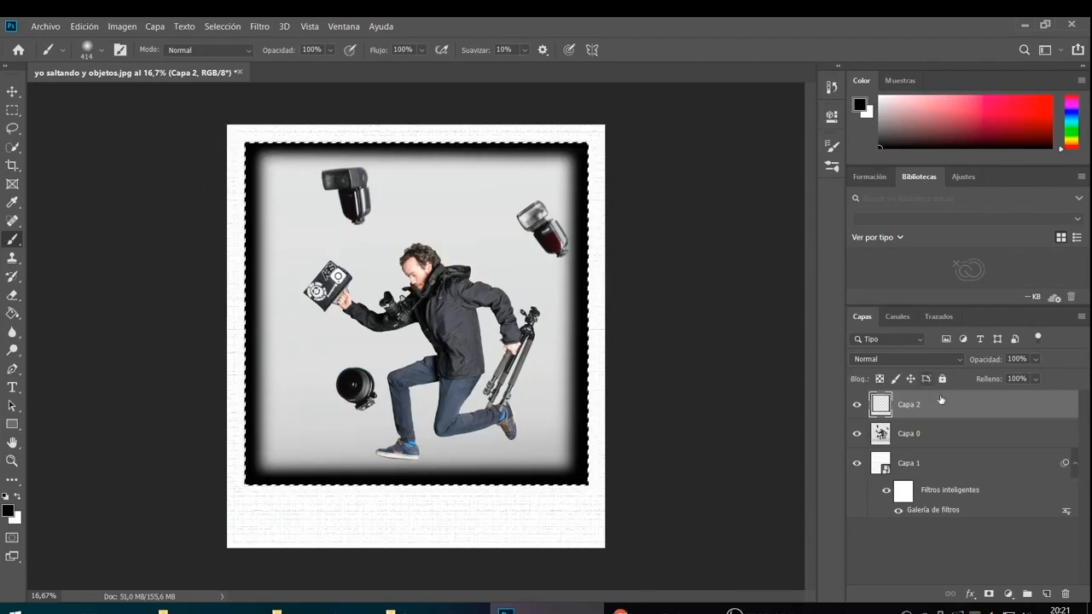
Step: Compare the photo with Capa 2 hidden and shown, and set the layer's opacity to 17%
{"action": "left_click", "coordinate": [857, 405]}
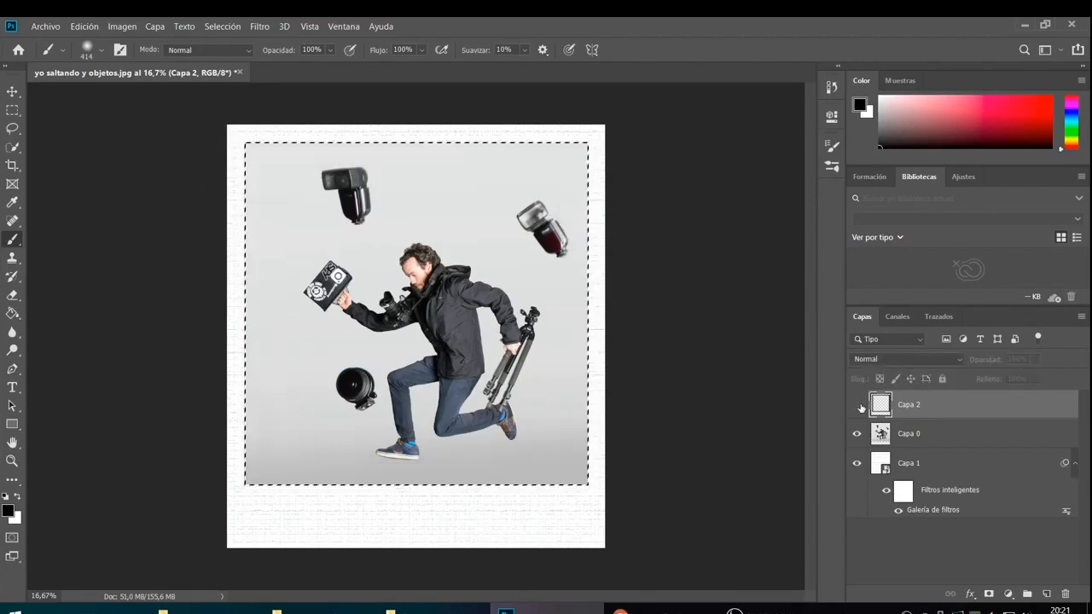
{"action": "left_click", "coordinate": [857, 405]}
{"action": "left_click", "coordinate": [857, 406]}
{"action": "left_click", "coordinate": [857, 405]}
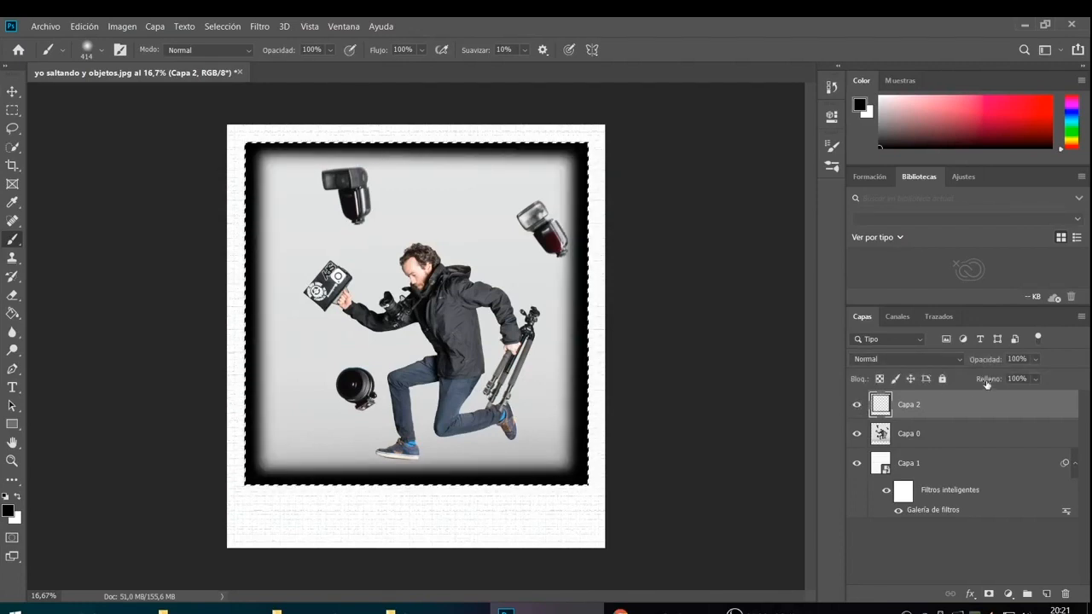
{"action": "left_click", "coordinate": [1036, 359]}
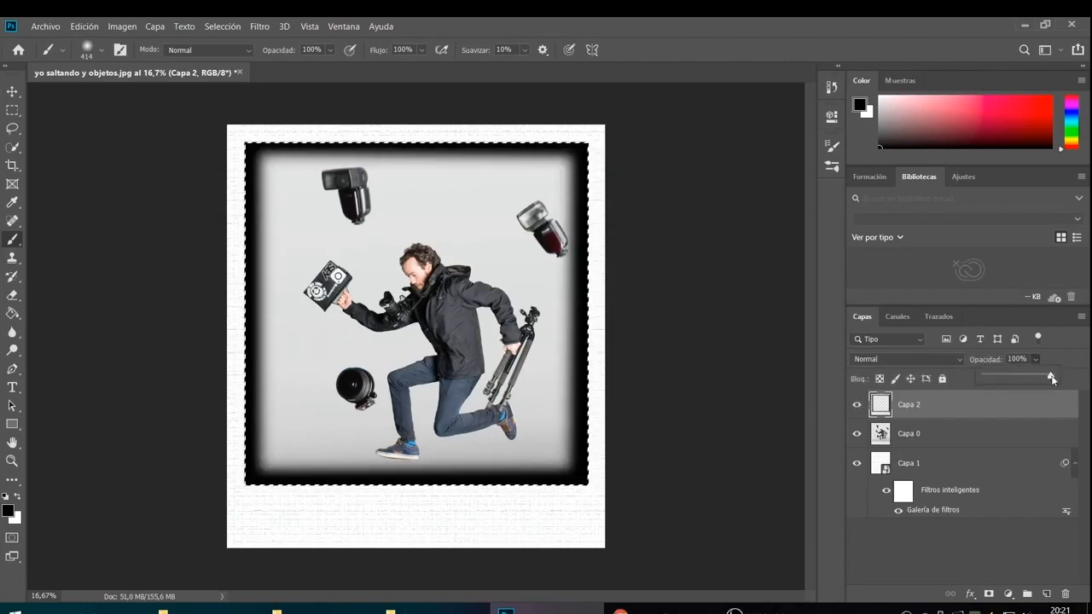
{"action": "left_click_drag", "start_coordinate": [1052, 378], "coordinate": [994, 387]}
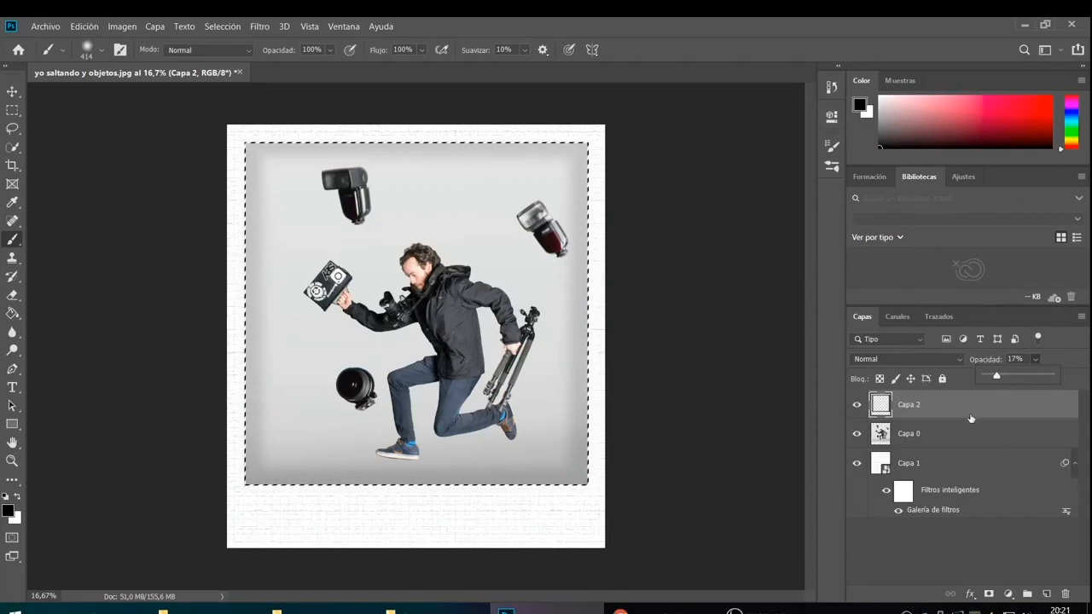
Step: Apply Bisel y relieve to Capa 2 with Profundidad 459%, Dirección Arriba, Tamaño 81 px and Suavizar 5 px, and clear the selection
{"action": "left_click", "coordinate": [970, 595]}
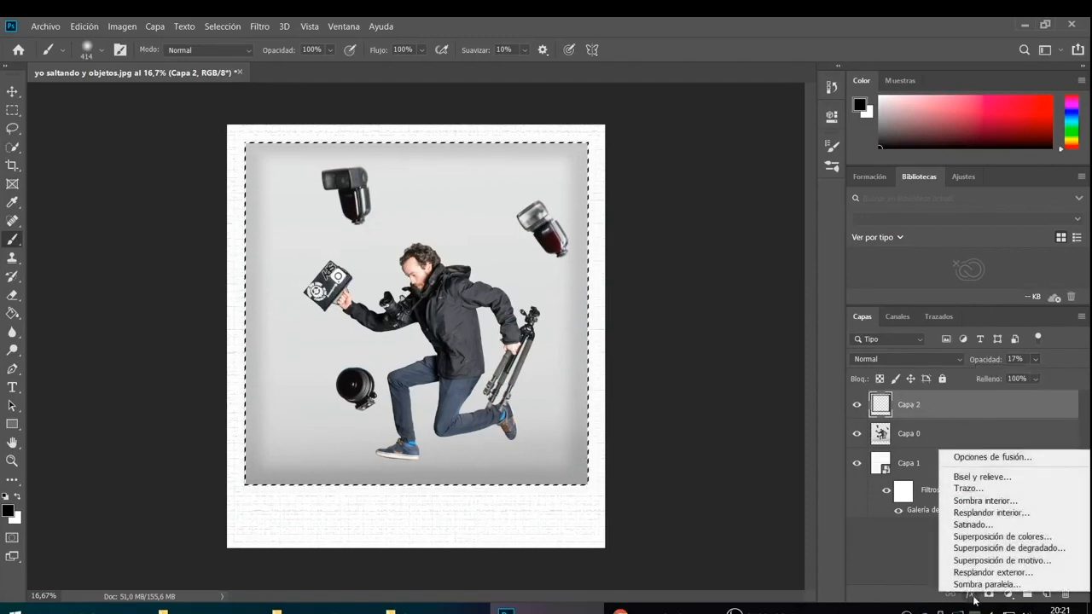
{"action": "left_click", "coordinate": [977, 478]}
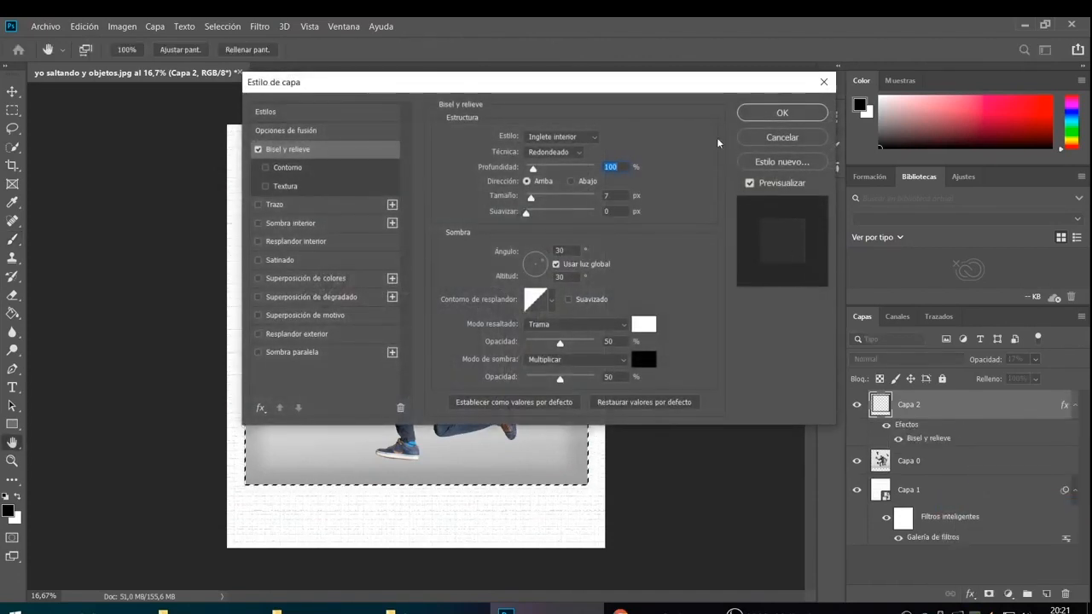
{"action": "left_click_drag", "start_coordinate": [674, 88], "coordinate": [897, 249]}
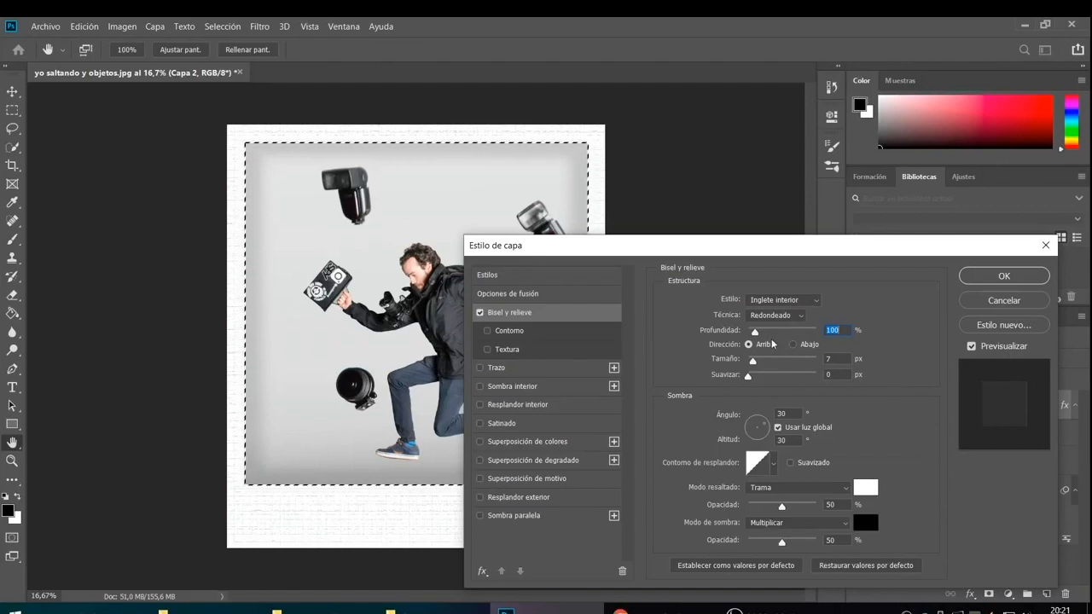
{"action": "left_click_drag", "start_coordinate": [755, 332], "coordinate": [779, 330]}
{"action": "mouse_move", "coordinate": [763, 363]}
{"action": "left_mouse_down"}
{"action": "mouse_move", "coordinate": [779, 378]}
{"action": "mouse_move", "coordinate": [768, 378]}
{"action": "left_mouse_up"}
{"action": "left_click", "coordinate": [794, 345]}
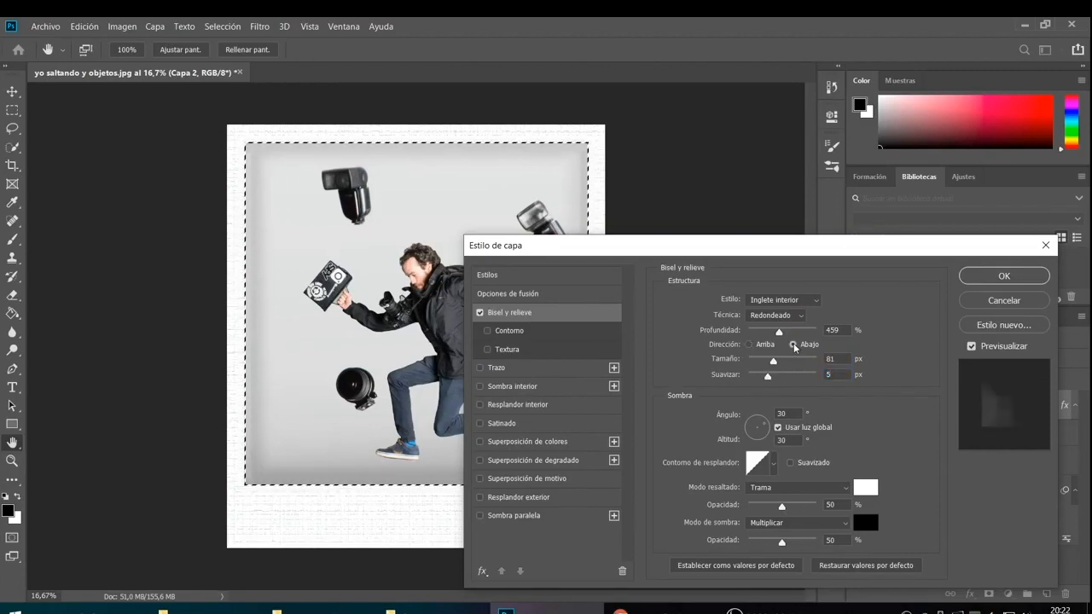
{"action": "left_click", "coordinate": [768, 344]}
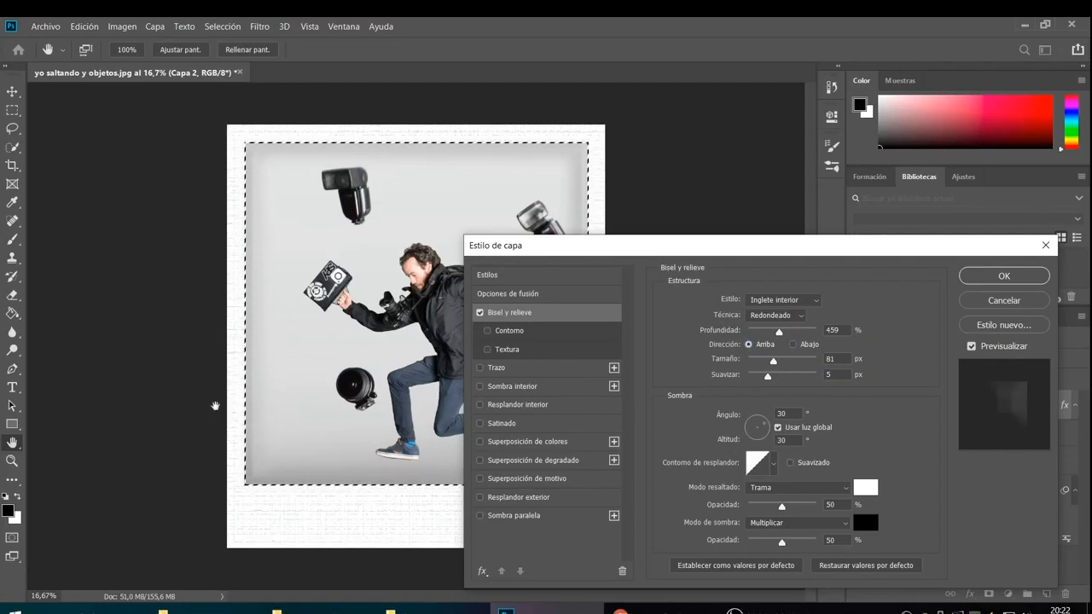
{"action": "key", "text": "Return"}
{"action": "key", "text": "b"}
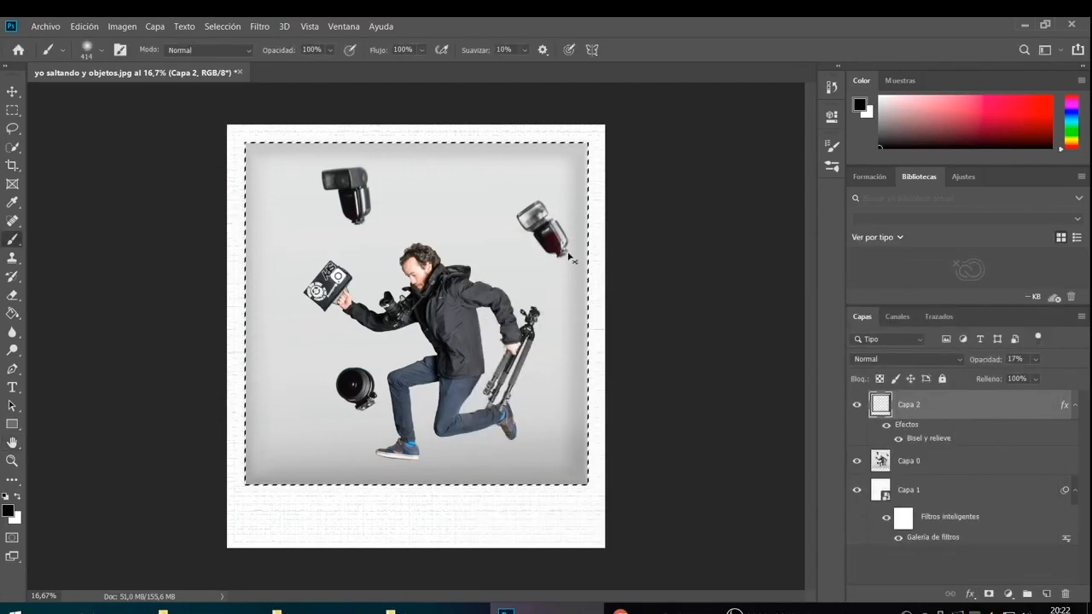
{"action": "key", "text": "ctrl+d"}
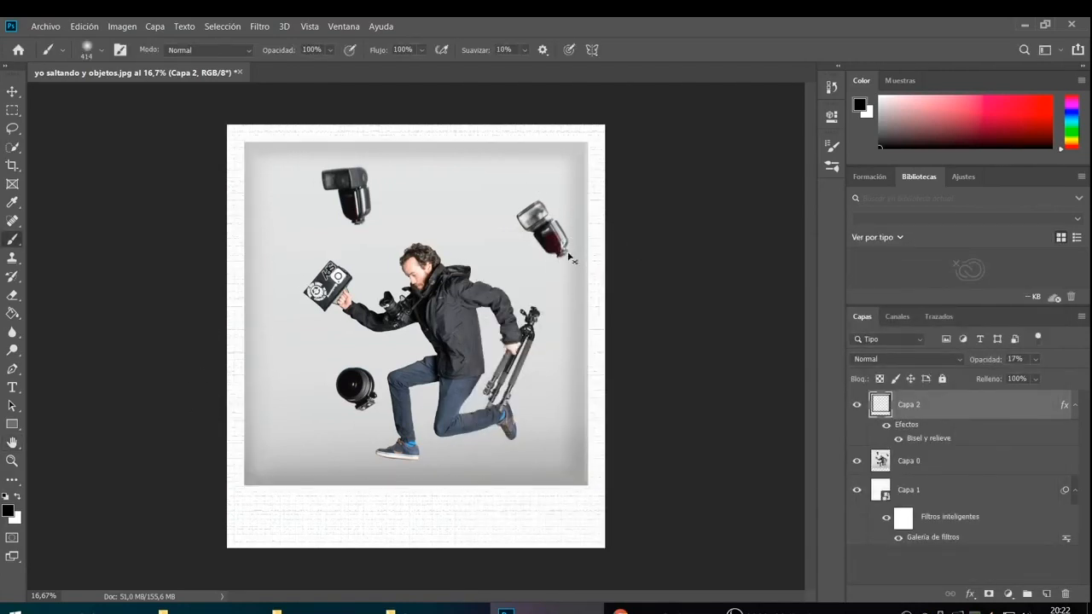
Step: Compare the photo's inner edge with the layer effects of Capa 2 switched off and on
{"action": "left_click", "coordinate": [886, 427]}
{"action": "left_click", "coordinate": [886, 426]}
{"action": "left_click", "coordinate": [886, 427]}
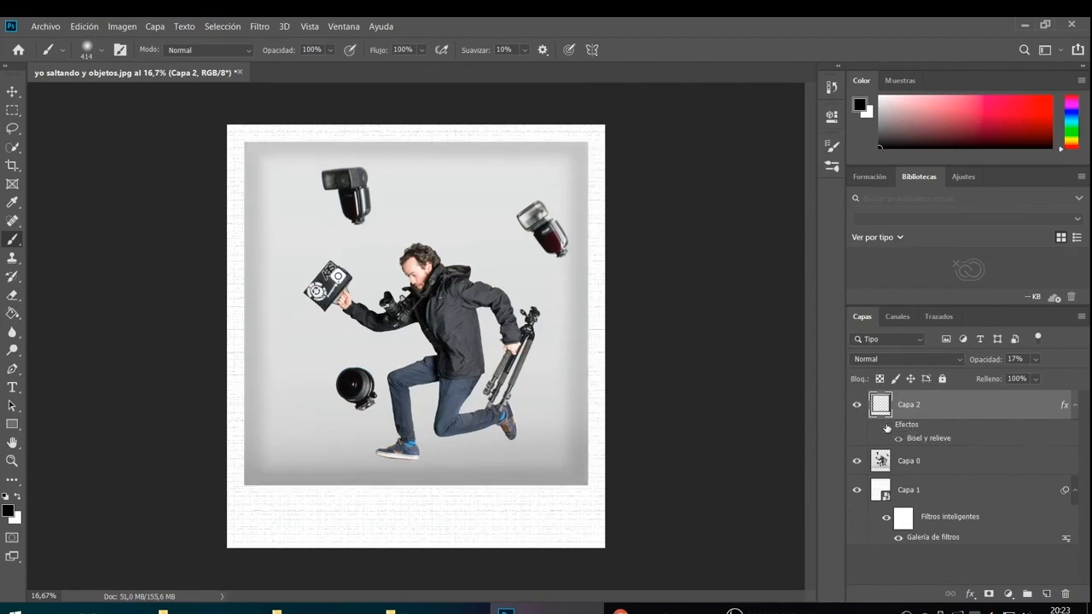
{"action": "left_click", "coordinate": [886, 427]}
{"action": "left_click", "coordinate": [886, 426]}
{"action": "left_click", "coordinate": [886, 427]}
{"action": "left_click", "coordinate": [886, 427]}
{"action": "left_click", "coordinate": [886, 426]}
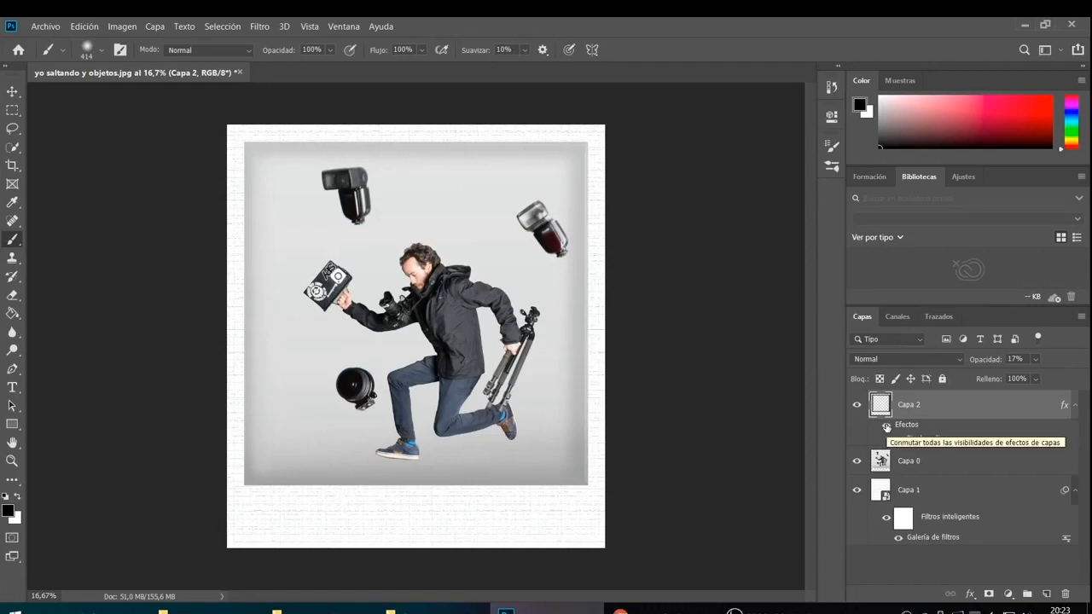
Step: Try an opacity of 27% on Capa 2 and set it back to 17%
{"action": "left_click", "coordinate": [1035, 359]}
{"action": "mouse_move", "coordinate": [1025, 378]}
{"action": "left_mouse_down"}
{"action": "mouse_move", "coordinate": [1045, 376]}
{"action": "mouse_move", "coordinate": [1031, 379]}
{"action": "left_mouse_up"}
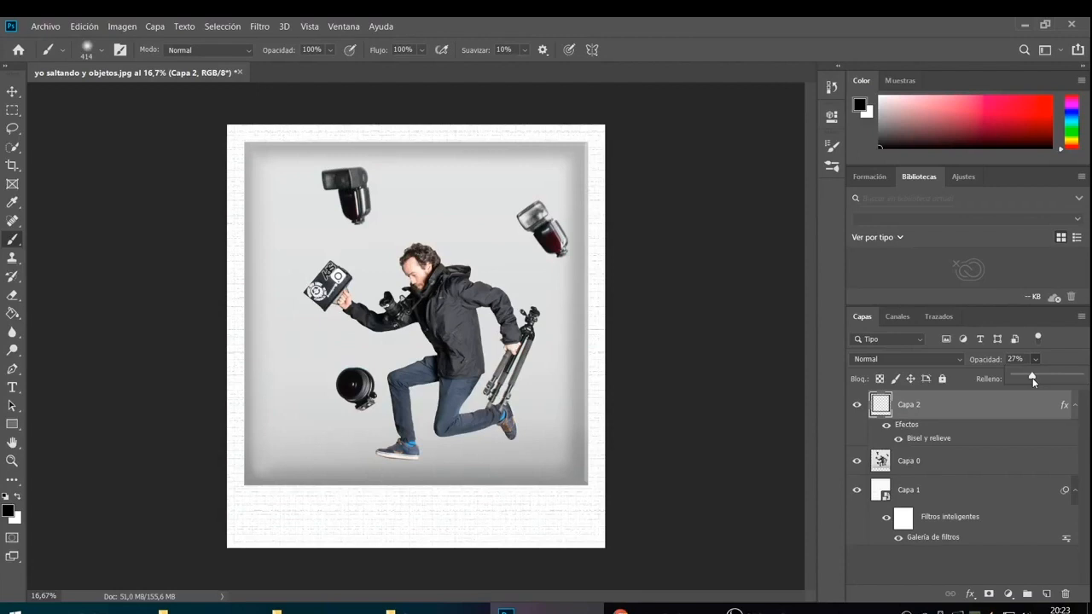
{"action": "mouse_move", "coordinate": [1033, 382]}
{"action": "left_mouse_down"}
{"action": "mouse_move", "coordinate": [1089, 378]}
{"action": "mouse_move", "coordinate": [1030, 390]}
{"action": "left_mouse_up"}
{"action": "left_click_drag", "start_coordinate": [1026, 393], "coordinate": [1025, 393]}
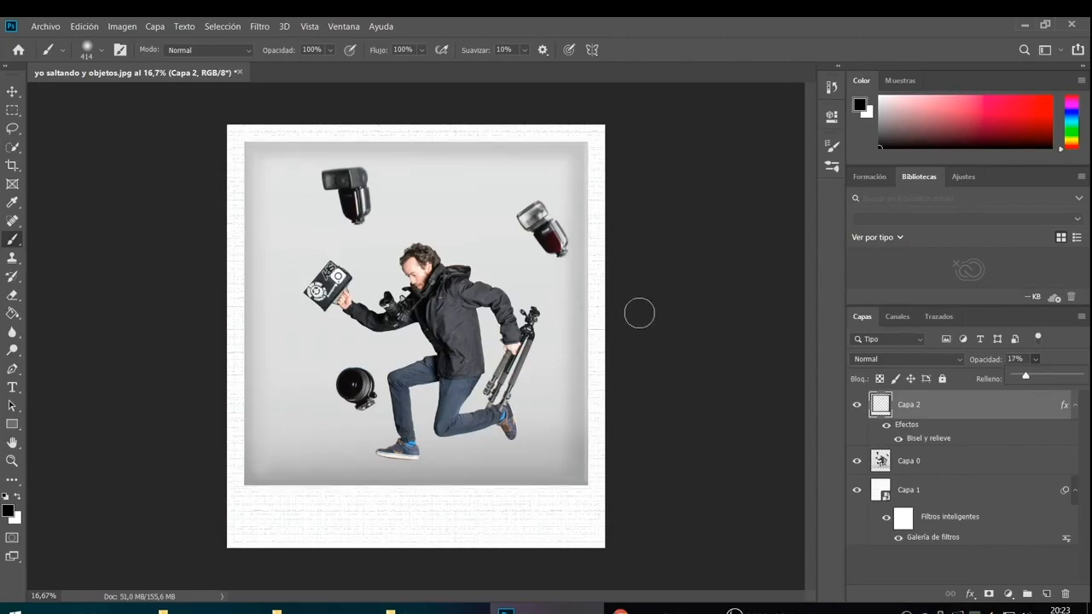
Step: Add a new layer above Capa 2 and select a wide rectangle inside the frame's bottom border, matching the photo's width
{"action": "left_click", "coordinate": [12, 115]}
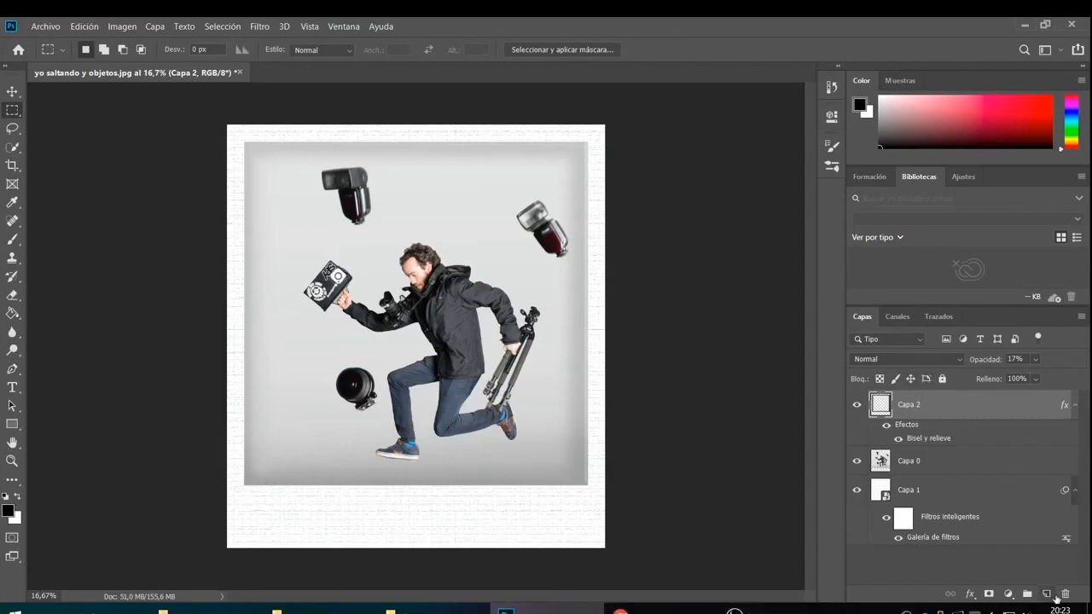
{"action": "left_click", "coordinate": [1048, 595]}
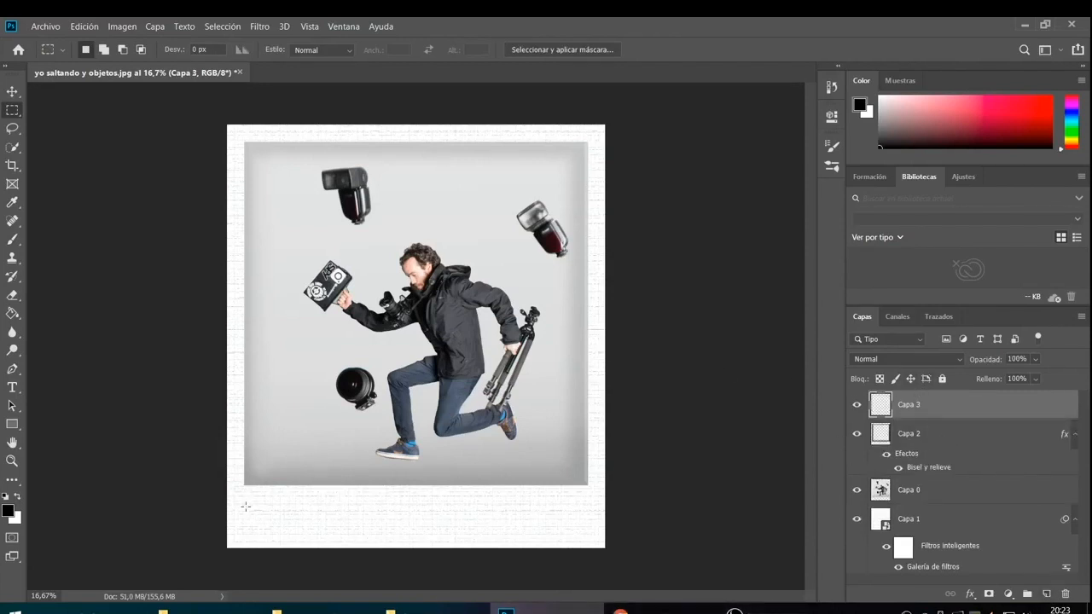
{"action": "left_click_drag", "start_coordinate": [243, 495], "coordinate": [588, 543]}
Step: Apply Bisel y relieve to Capa 3 with Profundidad 209%, Tamaño 199 px and Suavizar 11 px
{"action": "left_click", "coordinate": [970, 593]}
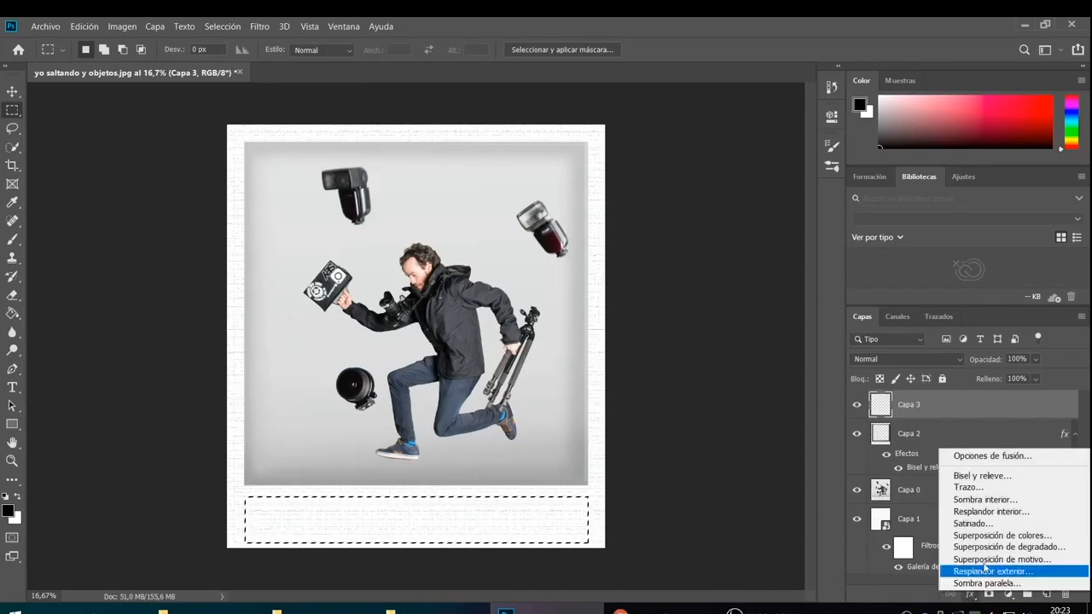
{"action": "left_click", "coordinate": [1015, 476]}
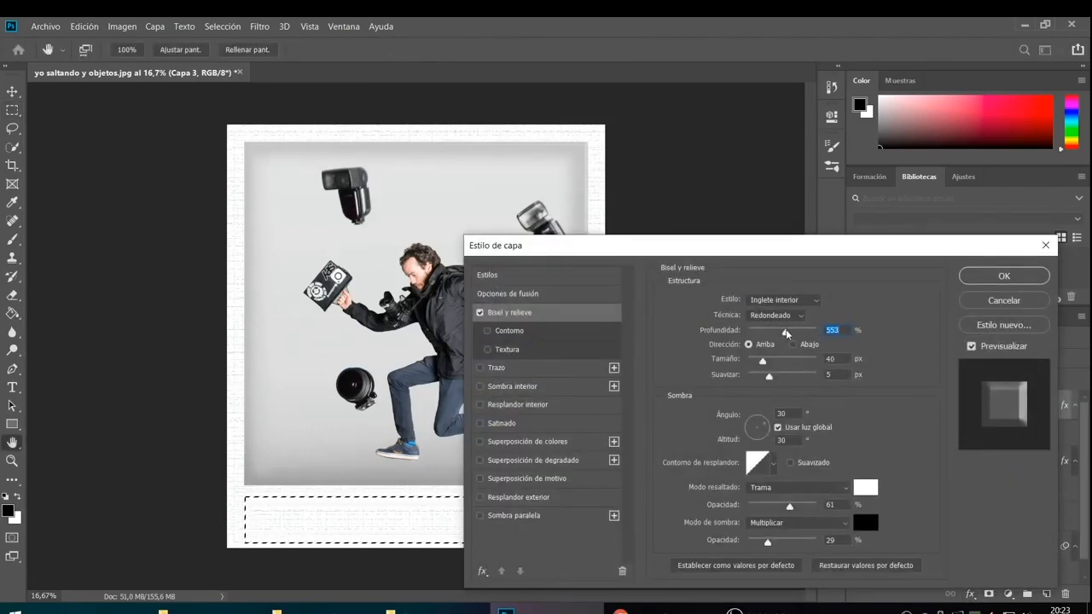
{"action": "left_click_drag", "start_coordinate": [783, 333], "coordinate": [763, 333]}
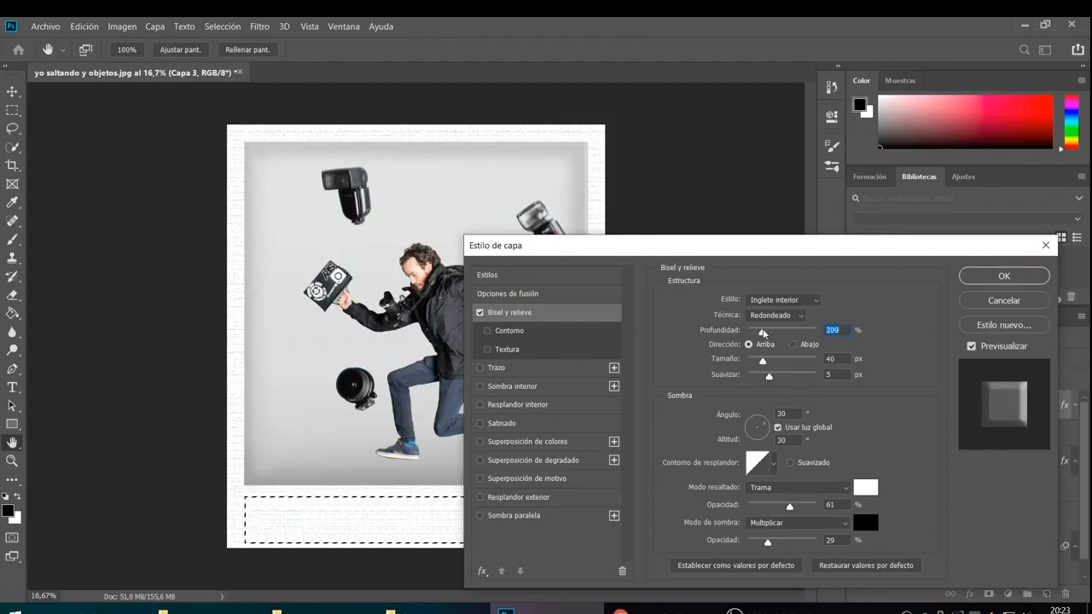
{"action": "left_click_drag", "start_coordinate": [762, 363], "coordinate": [794, 382]}
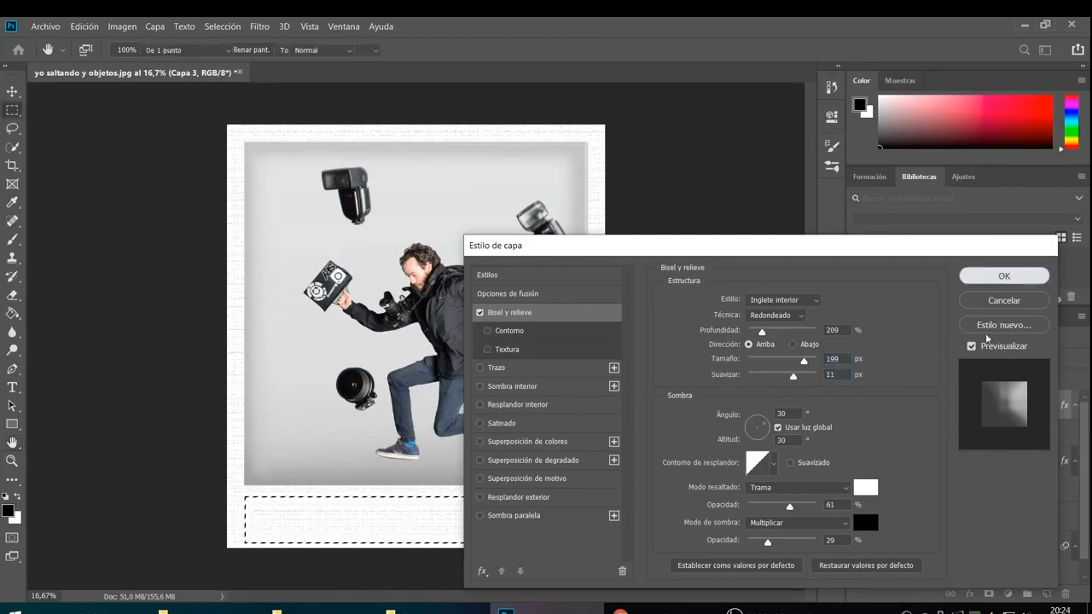
{"action": "left_click", "coordinate": [1003, 277]}
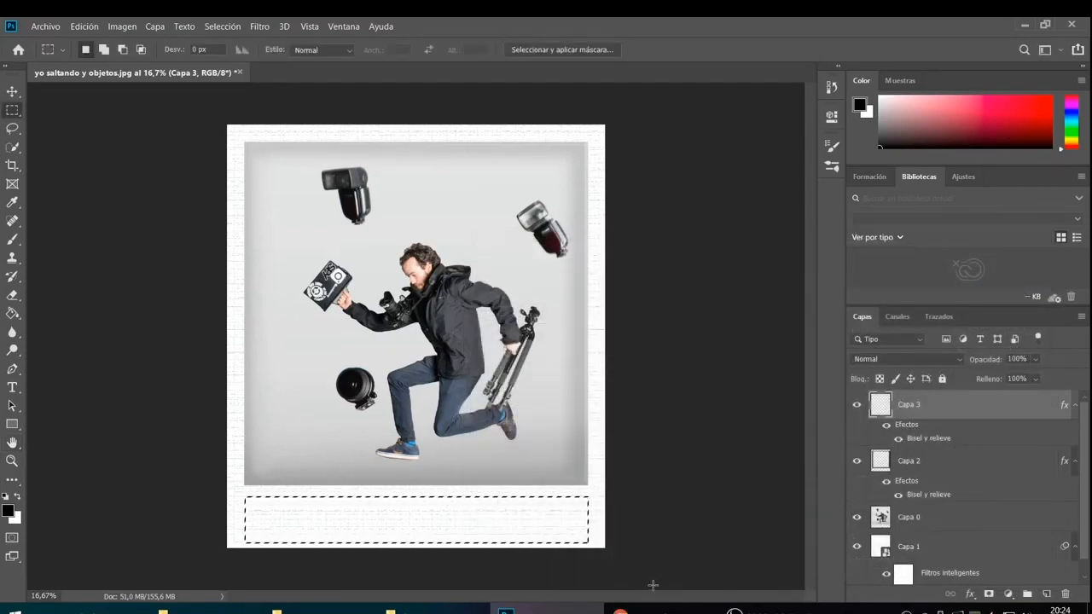
Step: Paint a soft black outline along the inside edges of the bottom selection on Capa 3 and clear the selection
{"action": "left_click", "coordinate": [12, 241]}
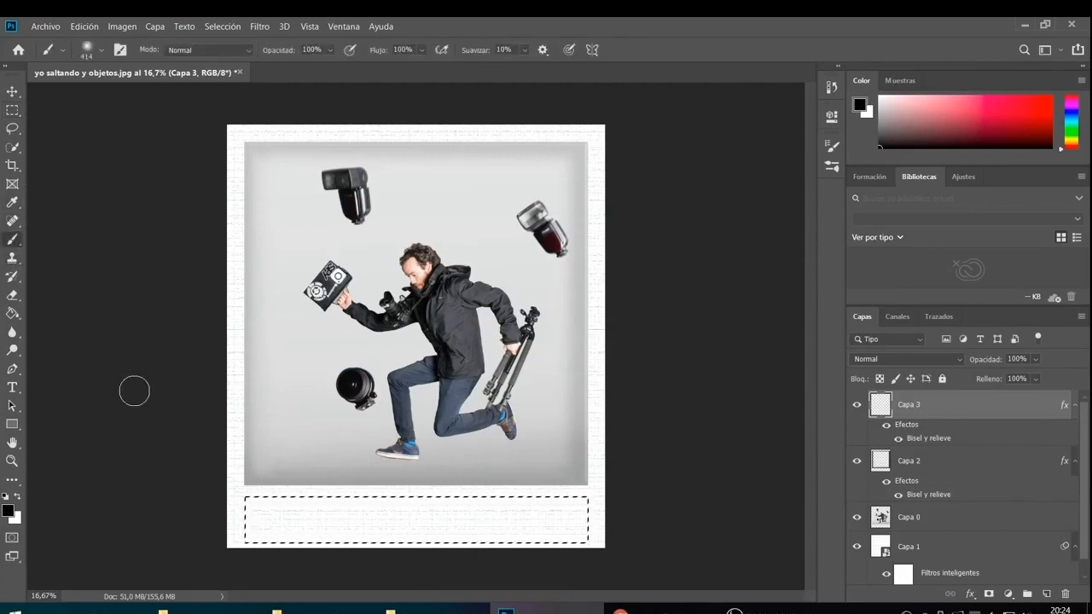
{"action": "left_click_drag", "start_coordinate": [253, 495], "coordinate": [248, 497]}
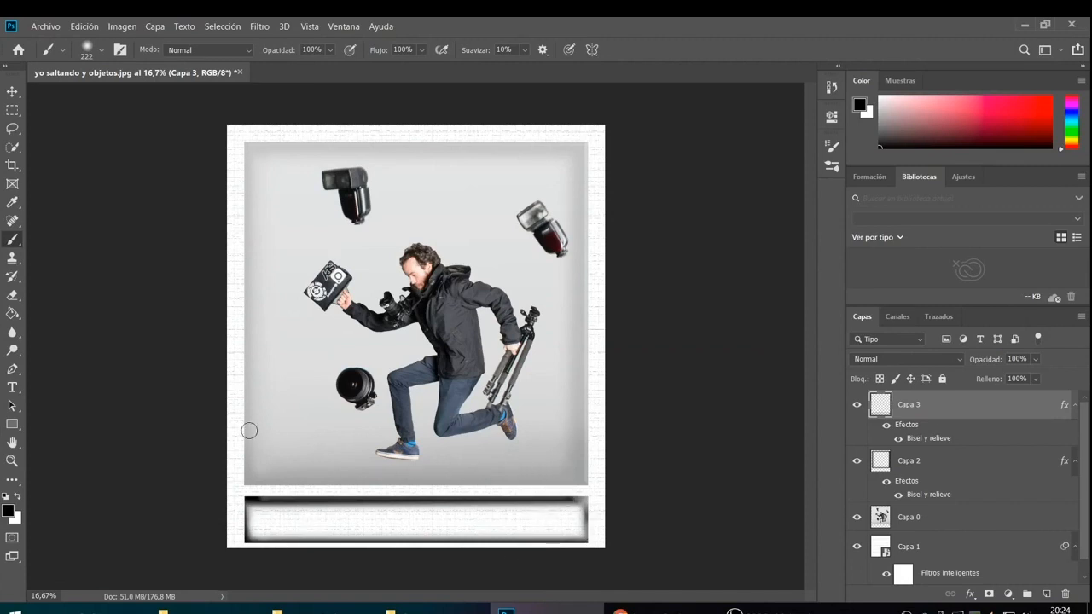
Step: Refine the Bisel y relieve effect on Capa 3 and set the layer's opacity to 51%
{"action": "scroll", "coordinate": [583, 510], "scroll_direction": "up", "scroll_amount": 4}
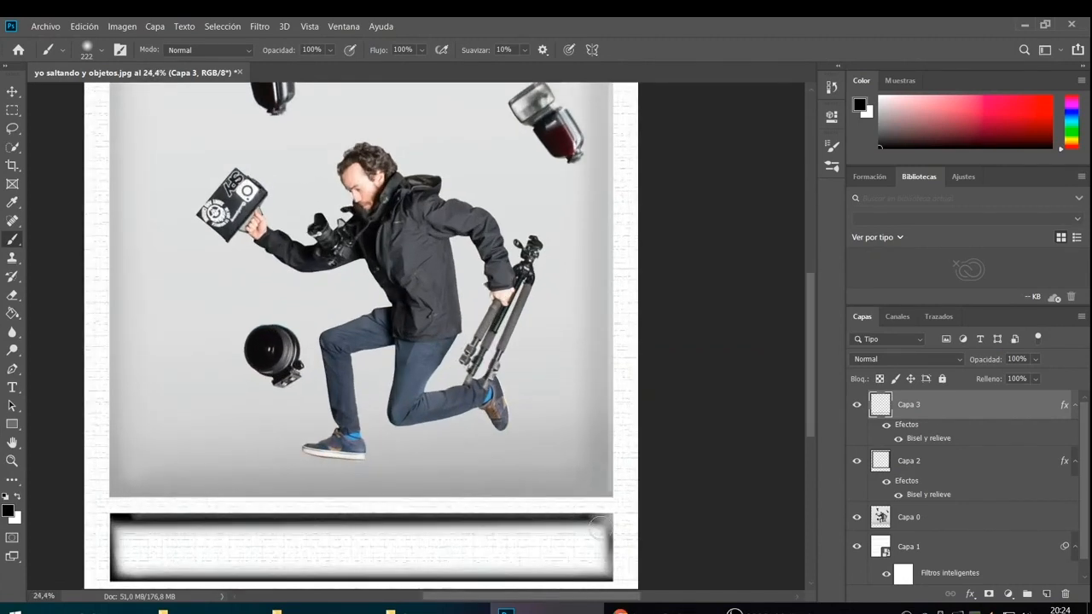
{"action": "left_click_drag", "start_coordinate": [623, 507], "coordinate": [669, 456]}
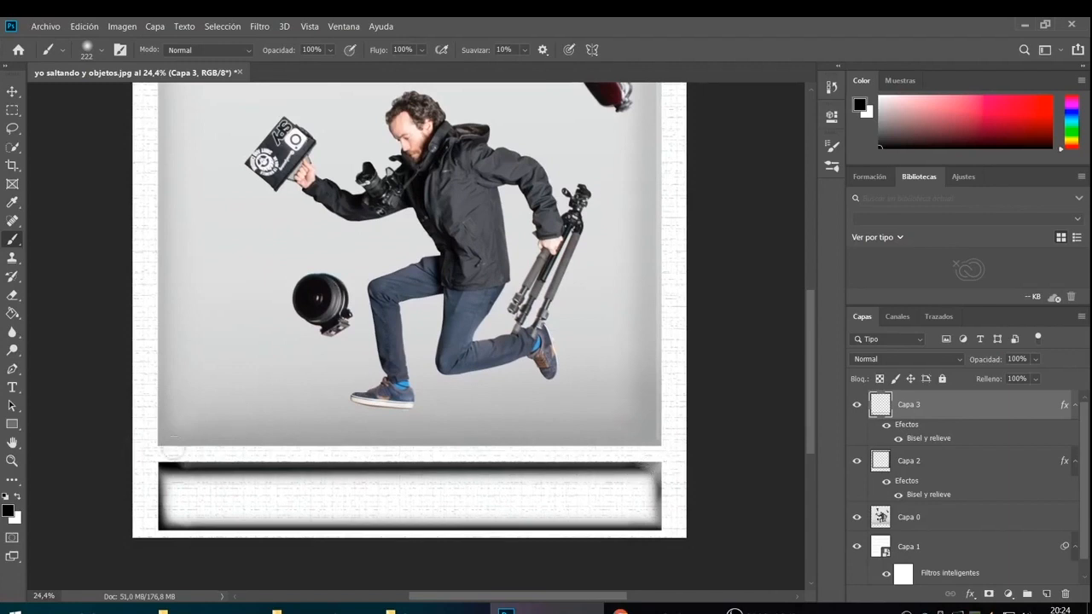
{"action": "left_click", "coordinate": [1035, 359]}
{"action": "left_click_drag", "start_coordinate": [1049, 378], "coordinate": [1023, 378]}
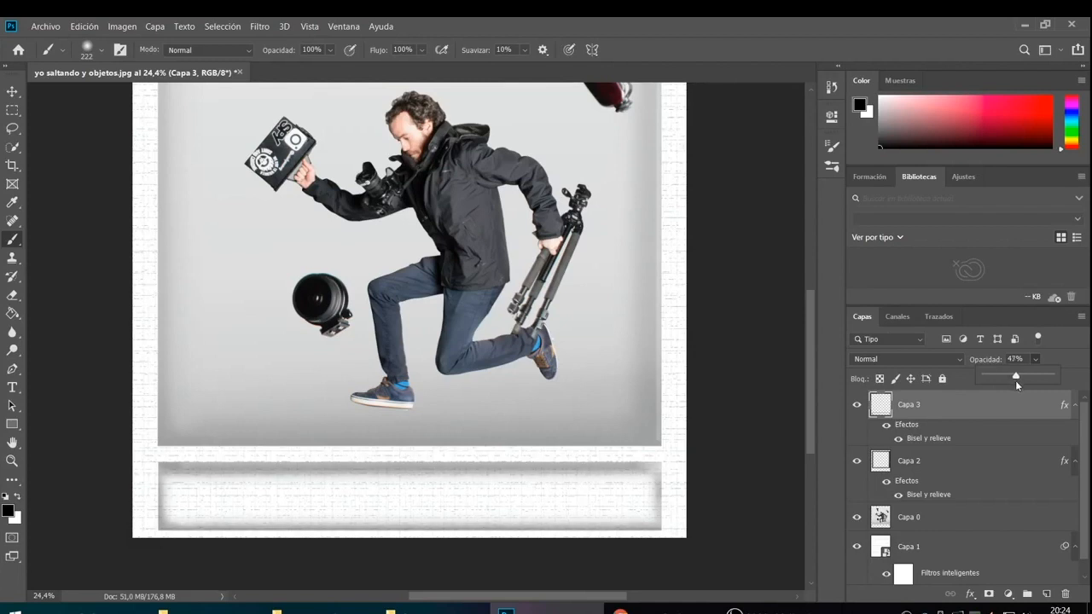
{"action": "left_click", "coordinate": [914, 426]}
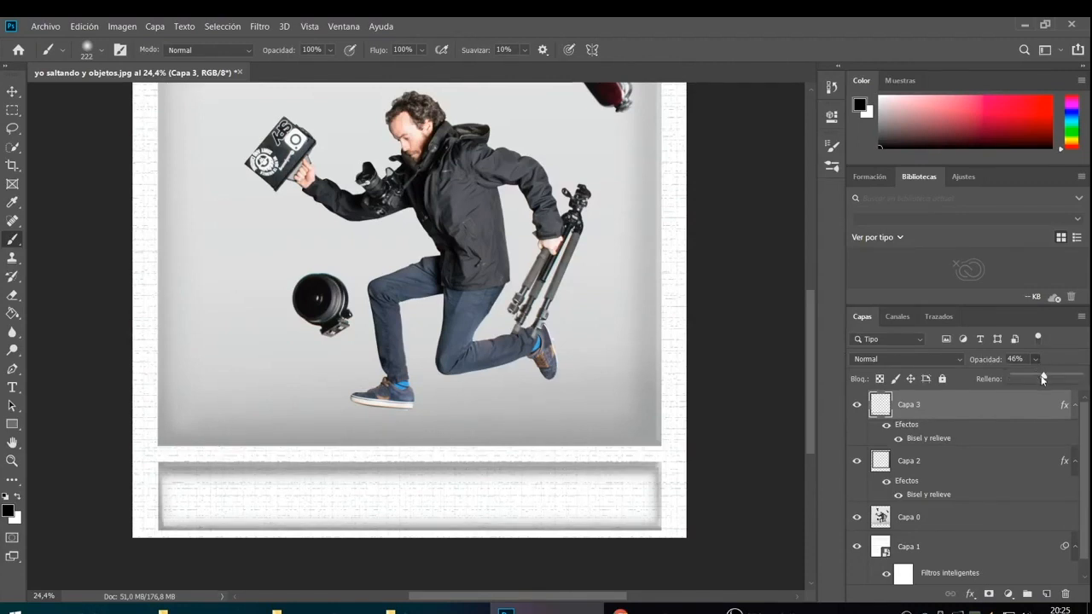
{"action": "left_click_drag", "start_coordinate": [1036, 359], "coordinate": [1049, 378]}
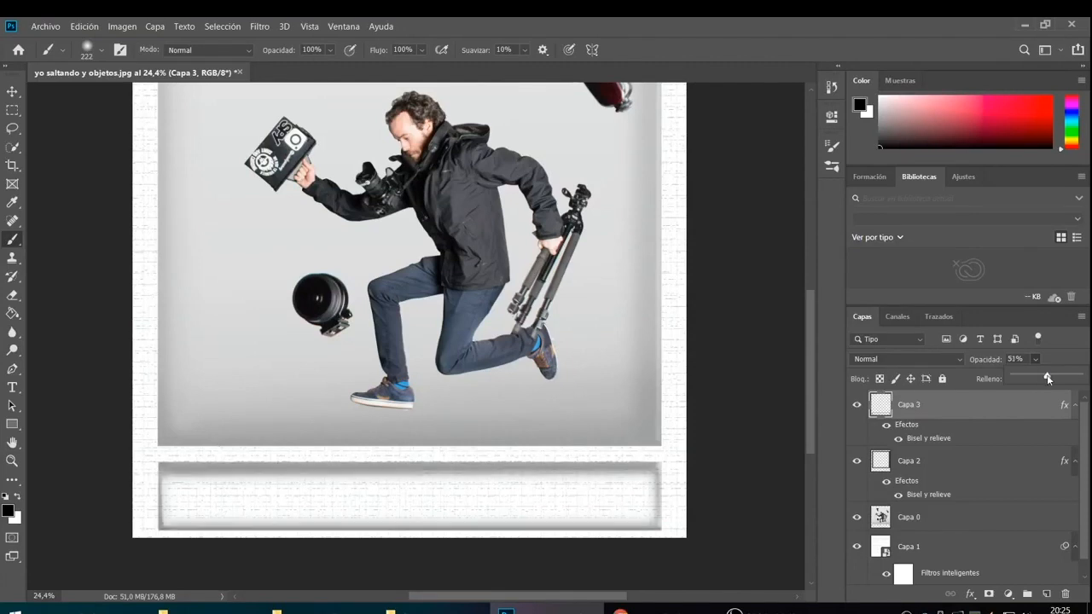
Step: Set the blending mode of Capa 3 to Luz suave and its opacity to 87%
{"action": "left_click", "coordinate": [957, 361]}
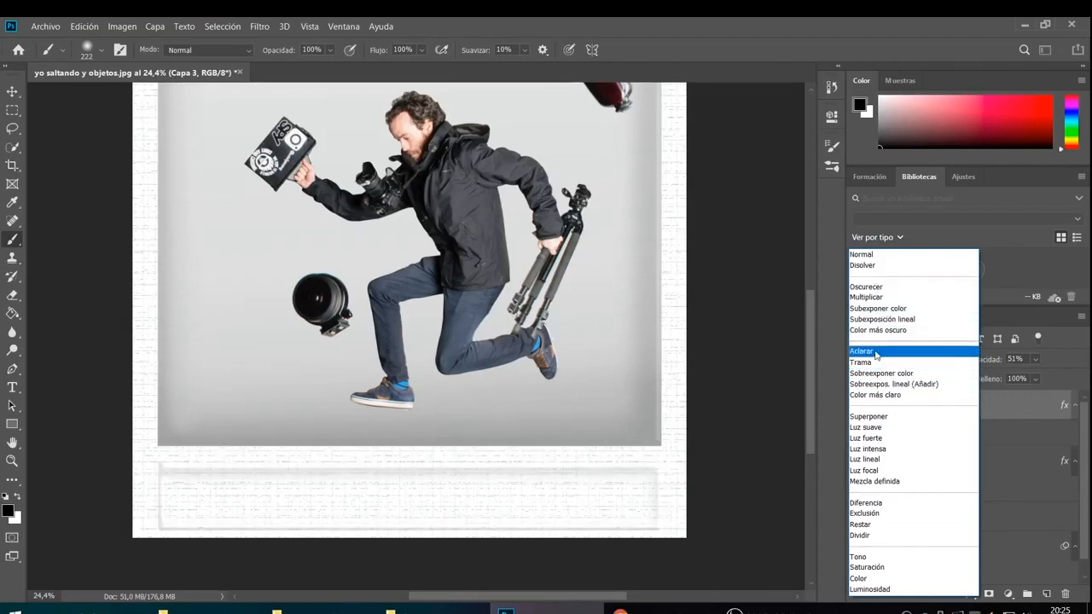
{"action": "left_click", "coordinate": [866, 427]}
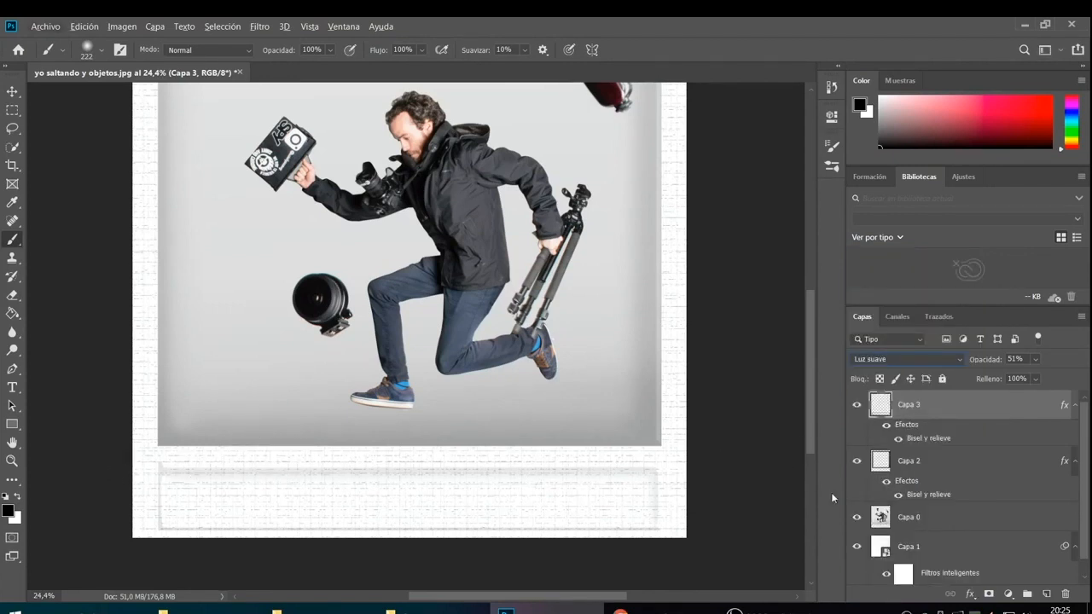
{"action": "left_click_drag", "start_coordinate": [1035, 359], "coordinate": [1069, 378]}
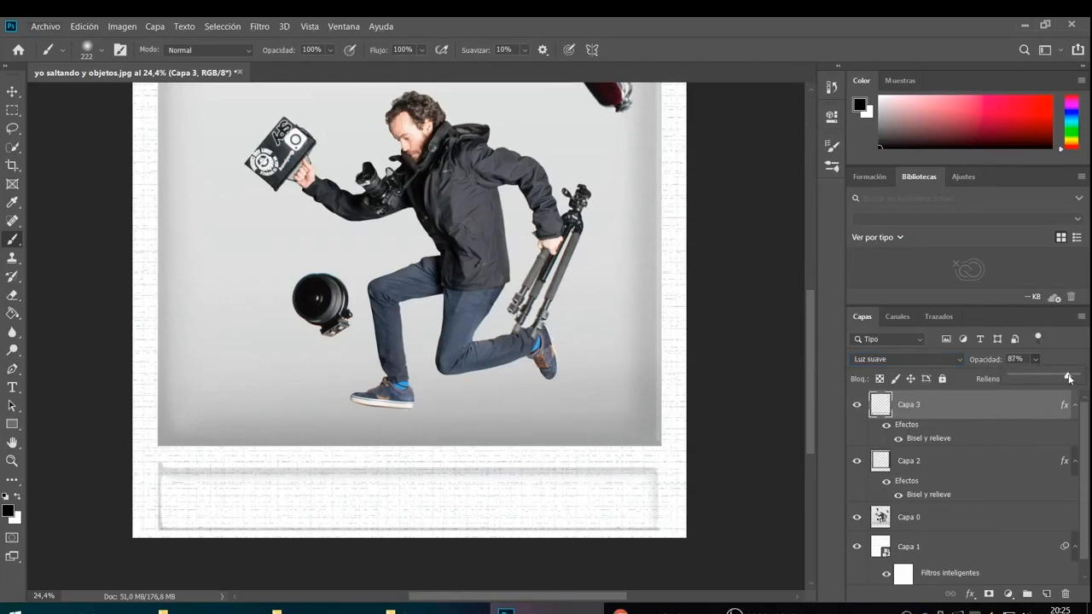
{"action": "scroll", "coordinate": [714, 487], "scroll_direction": "down", "scroll_amount": 2}
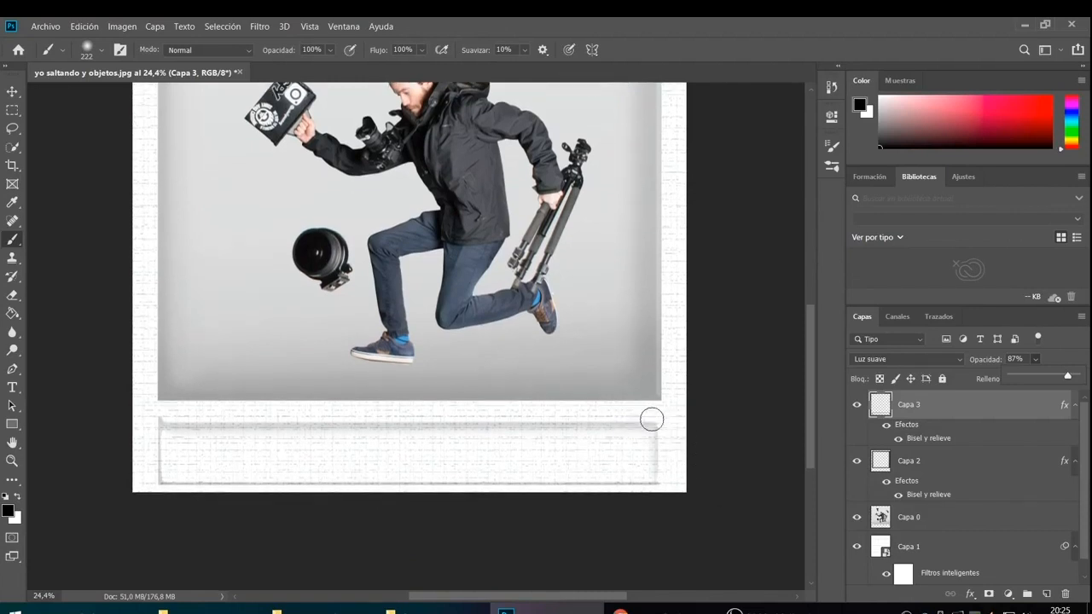
Step: Compare the image with and without the Capa 3 and Capa 2 layers and their bevel effects, checking the whole frame
{"action": "left_click", "coordinate": [887, 424]}
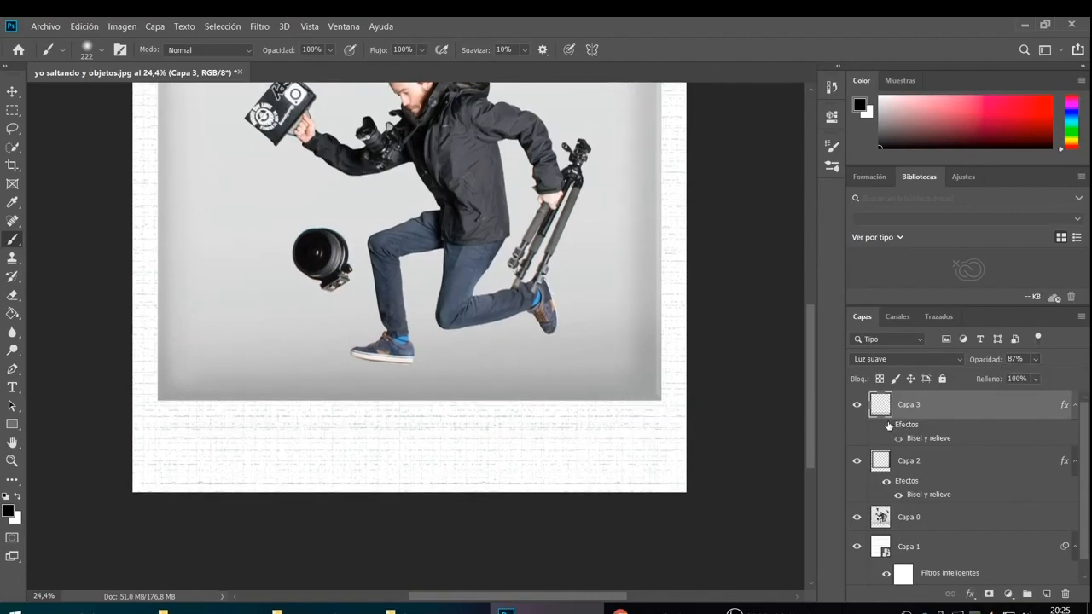
{"action": "left_click", "coordinate": [887, 424]}
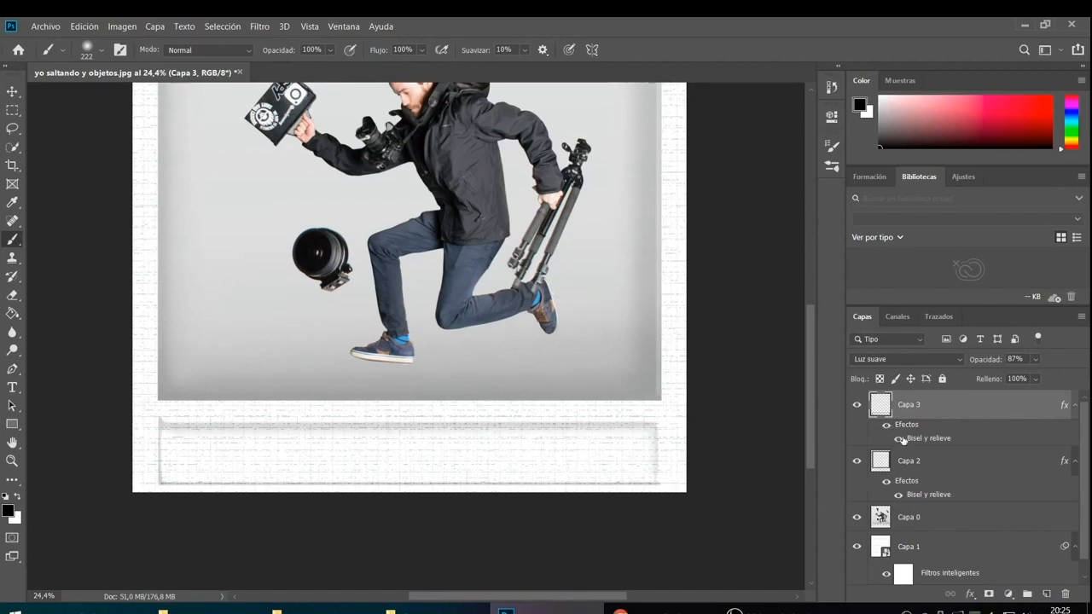
{"action": "left_click", "coordinate": [896, 439]}
{"action": "left_click", "coordinate": [896, 438]}
{"action": "left_click", "coordinate": [858, 406]}
{"action": "left_click", "coordinate": [858, 406]}
{"action": "left_click", "coordinate": [857, 462]}
{"action": "left_click", "coordinate": [857, 461]}
{"action": "left_click", "coordinate": [887, 481]}
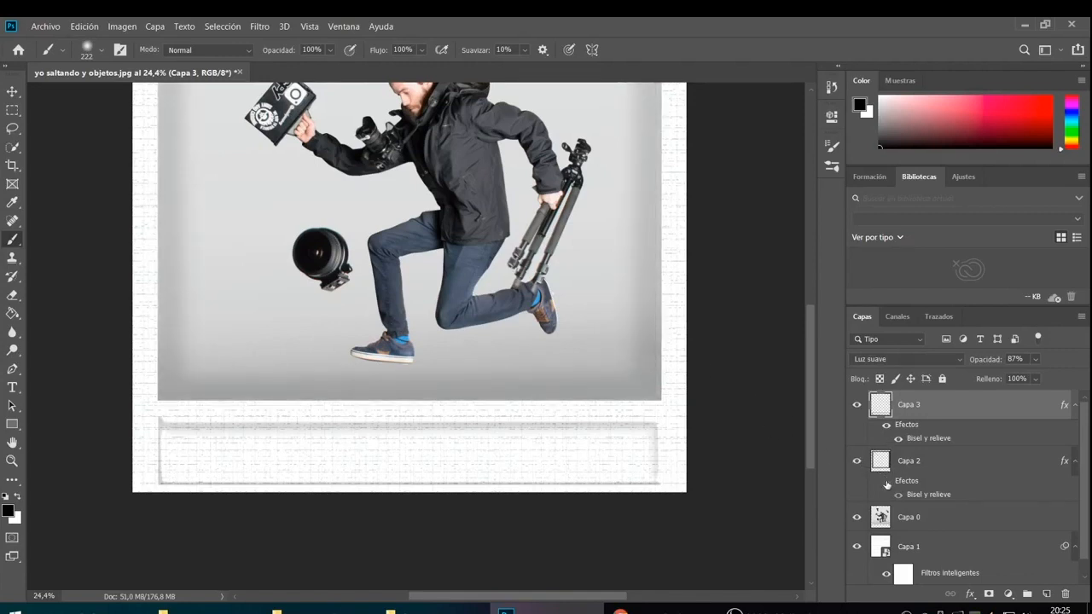
{"action": "left_click", "coordinate": [887, 481]}
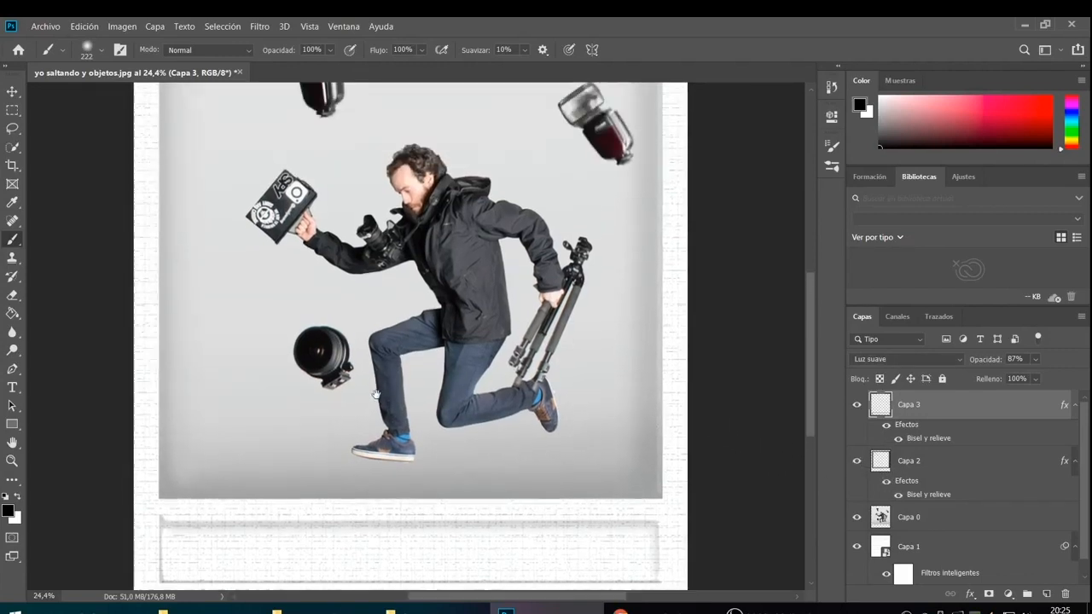
{"action": "left_click_drag", "start_coordinate": [384, 281], "coordinate": [375, 462]}
{"action": "scroll", "coordinate": [375, 462], "scroll_direction": "down", "scroll_amount": 2}
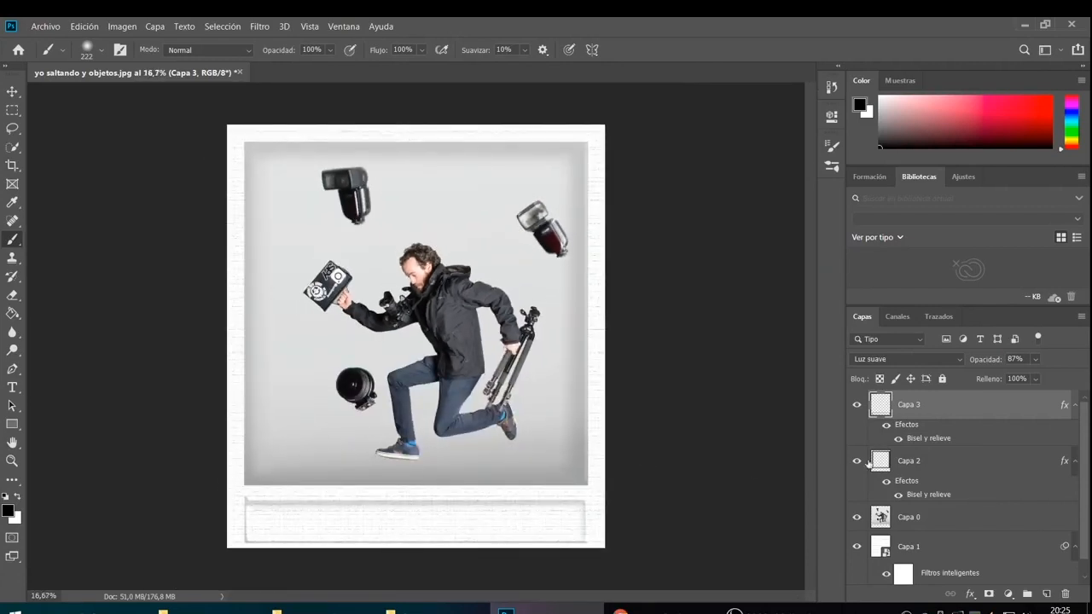
Step: Rename the layer Capa 2 as "bisel imagen" and Capa 3 as "visel bajo"
{"action": "left_click", "coordinate": [964, 460]}
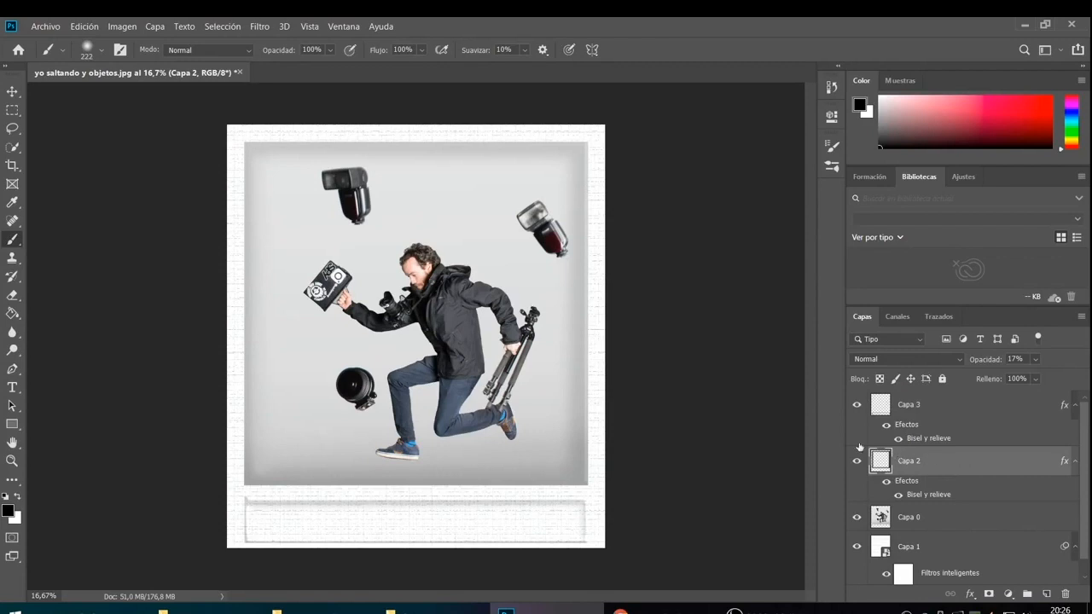
{"action": "left_click", "coordinate": [943, 405]}
{"action": "double_click", "coordinate": [908, 462]}
{"action": "type", "text": "bisel imagen"}
{"action": "key", "text": "shift+Tab"}
{"action": "type", "text": "bisel bajo"}
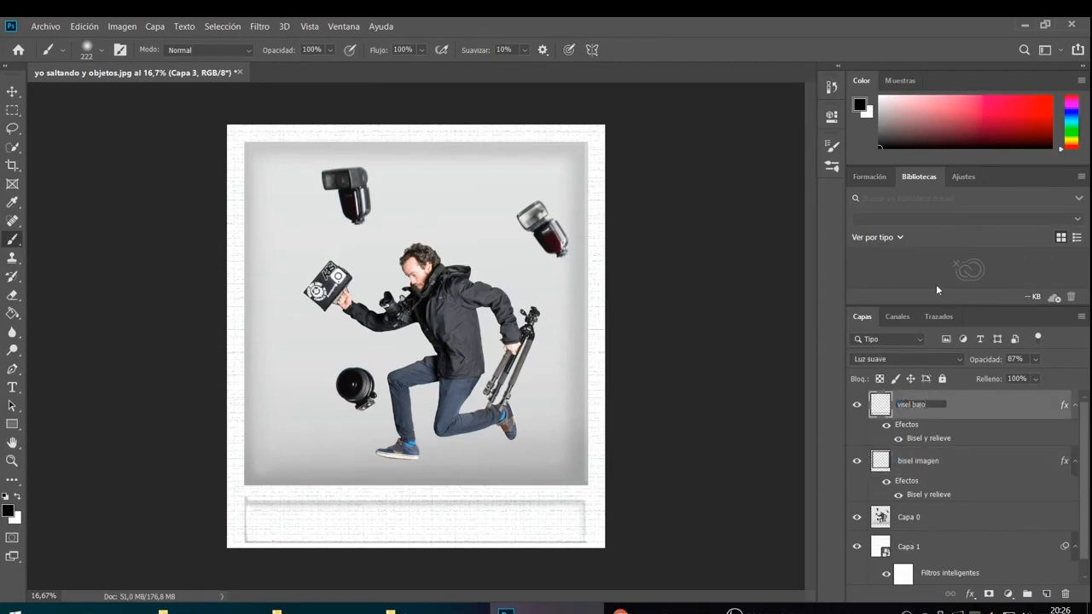
{"action": "key", "text": "Return"}
Step: Scale the visel bajo layer slightly larger so its outline spans the bottom border from the photo's lower edge to the frame's edge
{"action": "key", "text": "ctrl+t"}
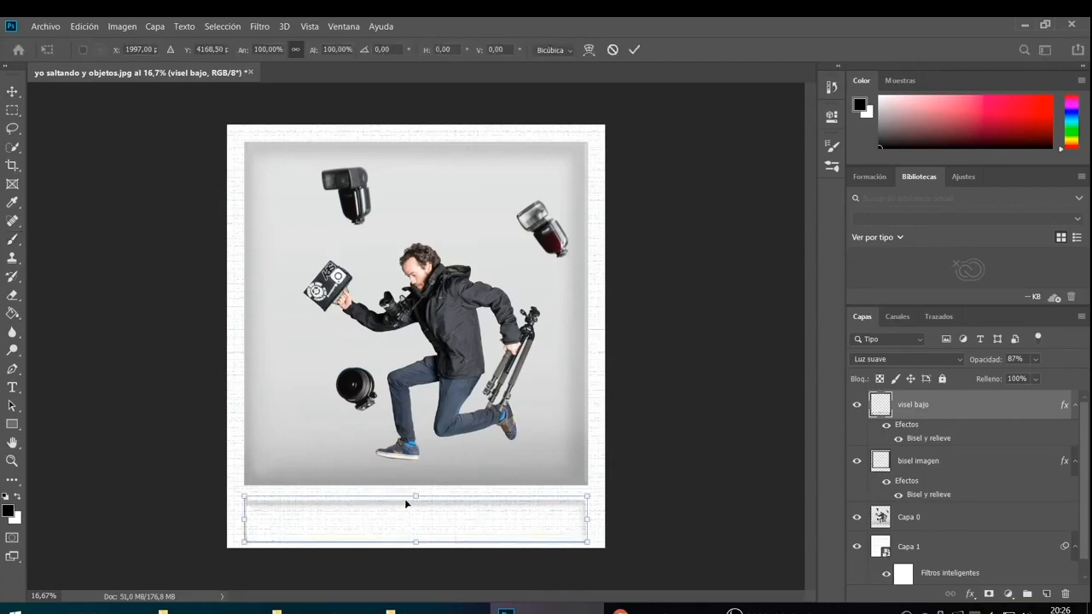
{"action": "key", "text": "Return"}
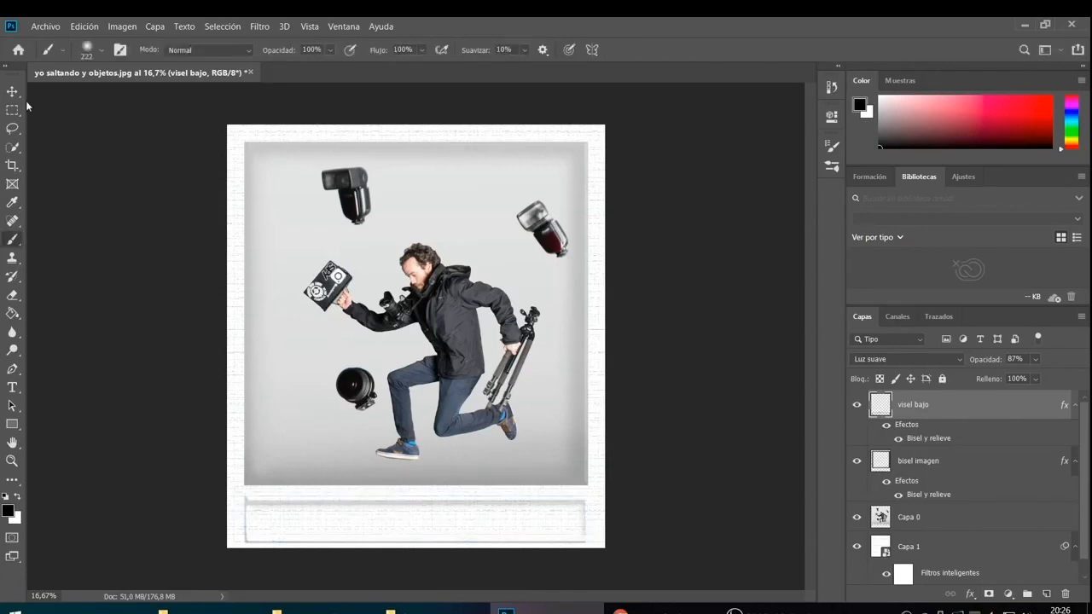
{"action": "left_click", "coordinate": [83, 26]}
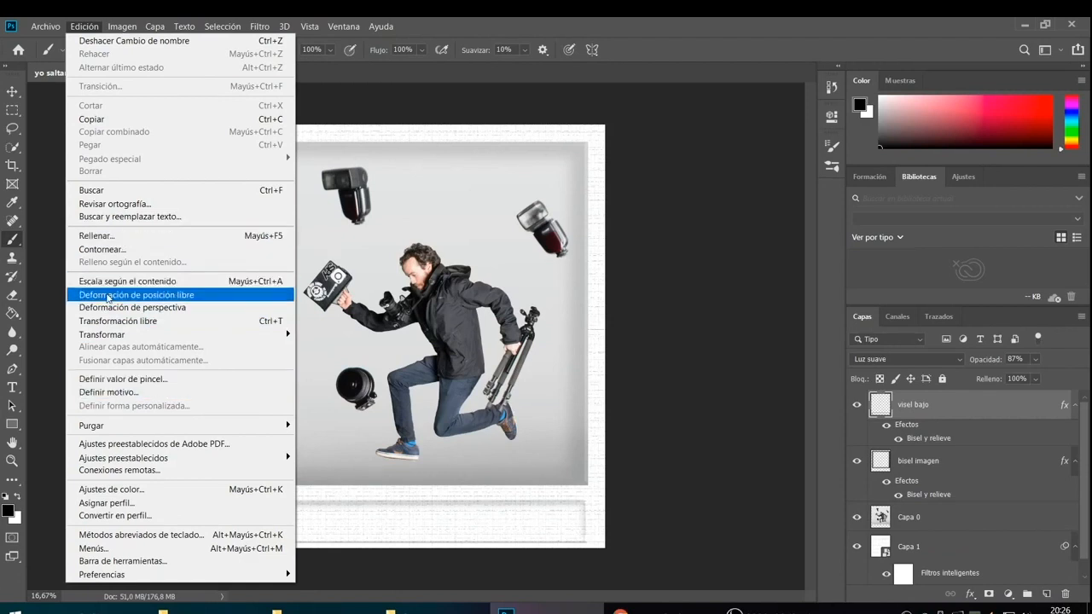
{"action": "mouse_move", "coordinate": [108, 336]}
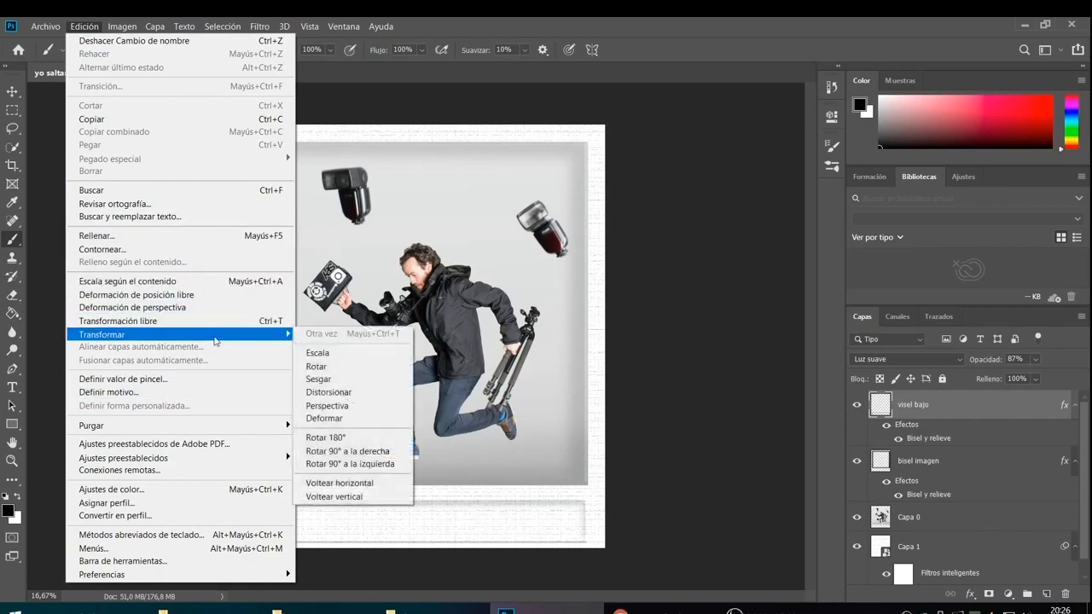
{"action": "left_click", "coordinate": [321, 353]}
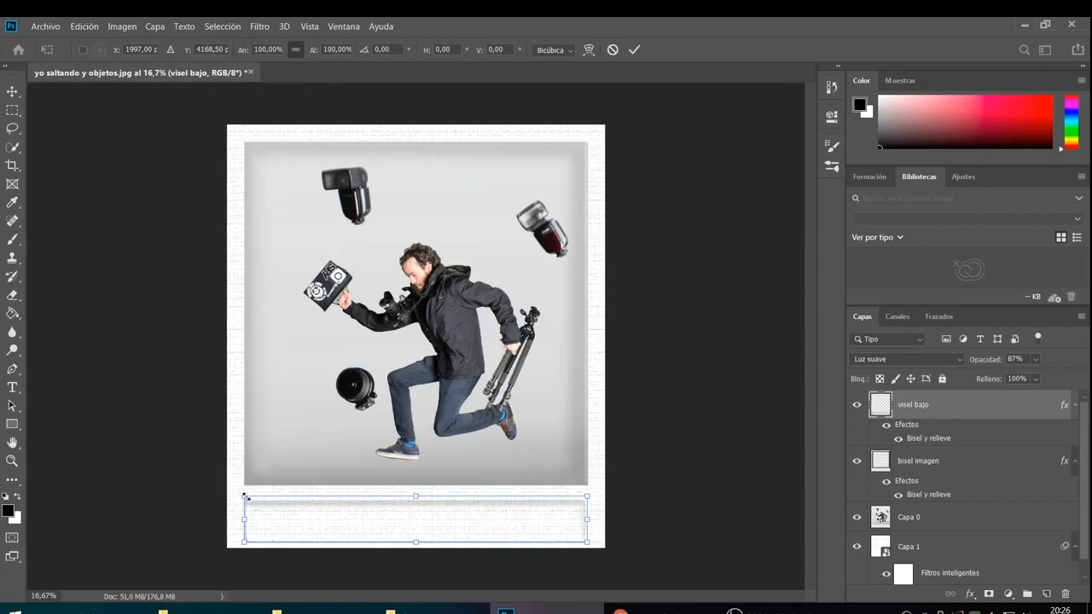
{"action": "left_click_drag", "start_coordinate": [245, 494], "coordinate": [245, 488]}
{"action": "key", "text": "Return"}
{"action": "key", "text": "b"}
{"action": "key", "text": "ctrl+t"}
{"action": "left_click_drag", "start_coordinate": [588, 515], "coordinate": [593, 546]}
{"action": "key", "text": "Return"}
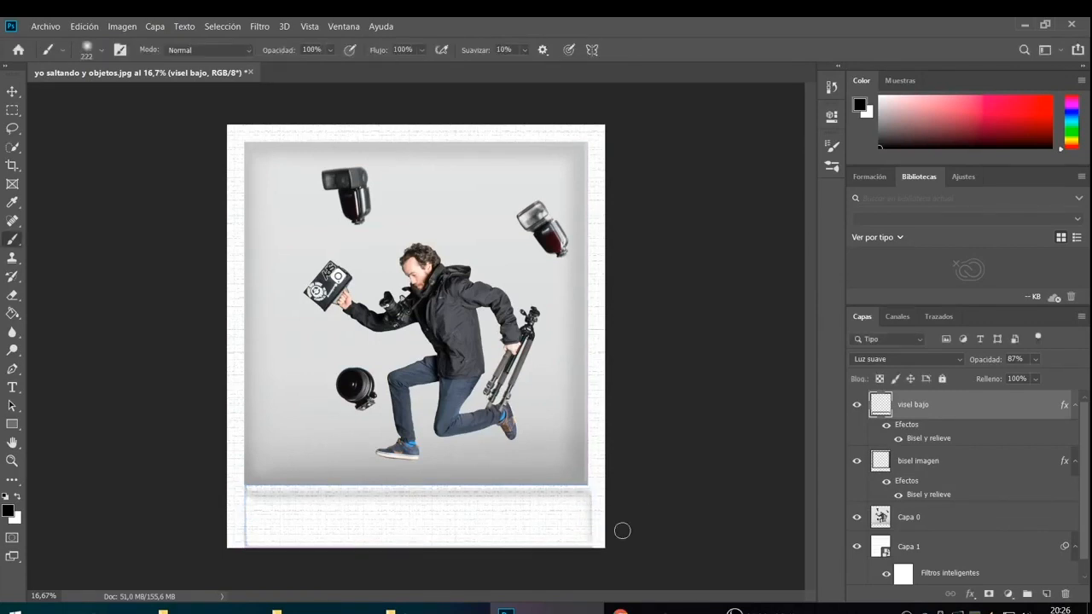
{"action": "key", "text": "v"}
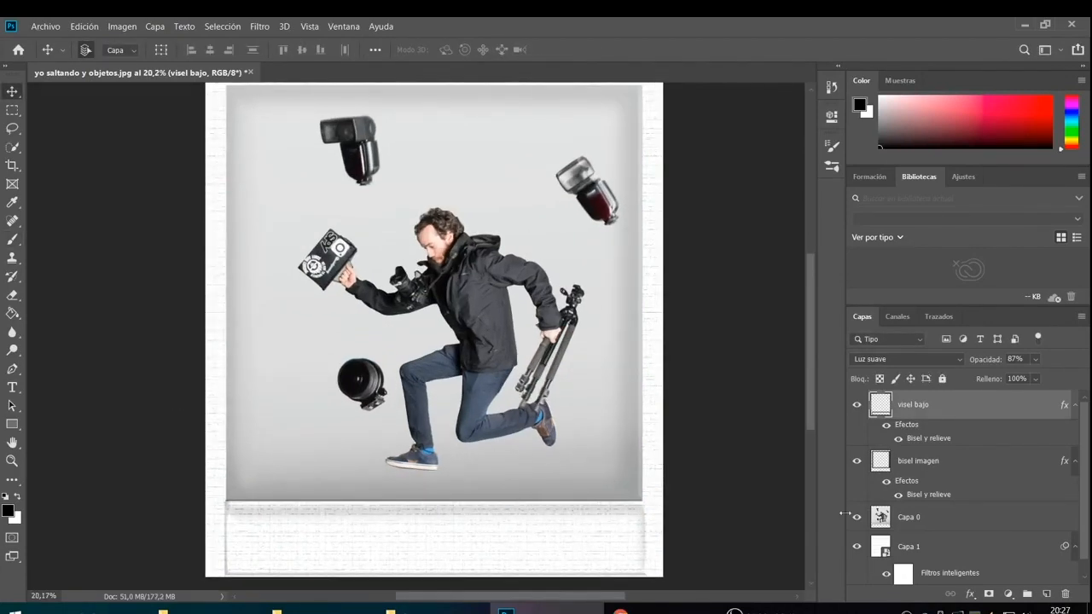
Step: Set the opacity of visel bajo to 100% and that of bisel imagen to 54%
{"action": "left_click", "coordinate": [857, 406]}
{"action": "left_click", "coordinate": [857, 406]}
{"action": "left_click", "coordinate": [1036, 359]}
{"action": "left_click_drag", "start_coordinate": [1049, 377], "coordinate": [1060, 379]}
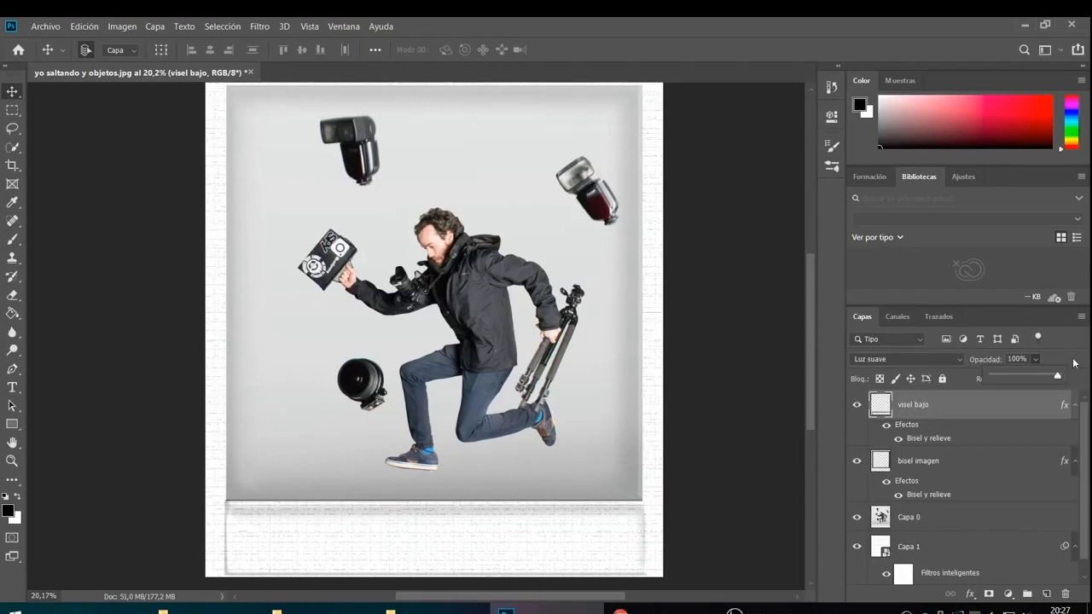
{"action": "scroll", "coordinate": [476, 500], "scroll_direction": "down", "scroll_amount": 2}
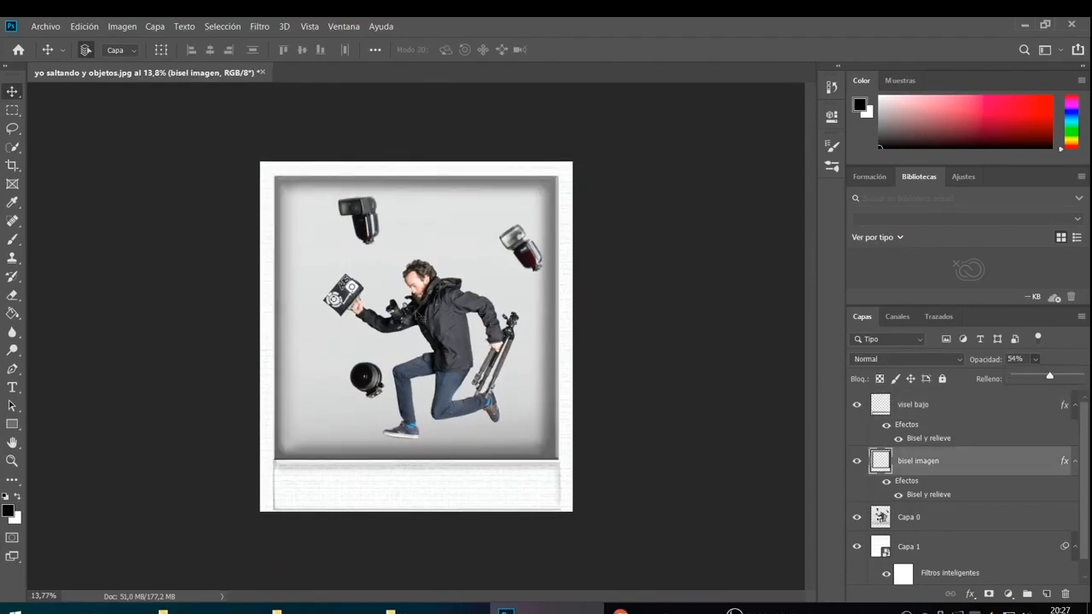
Step: Add a new layer above visel bajo and name it "luz"
{"action": "left_click", "coordinate": [988, 407]}
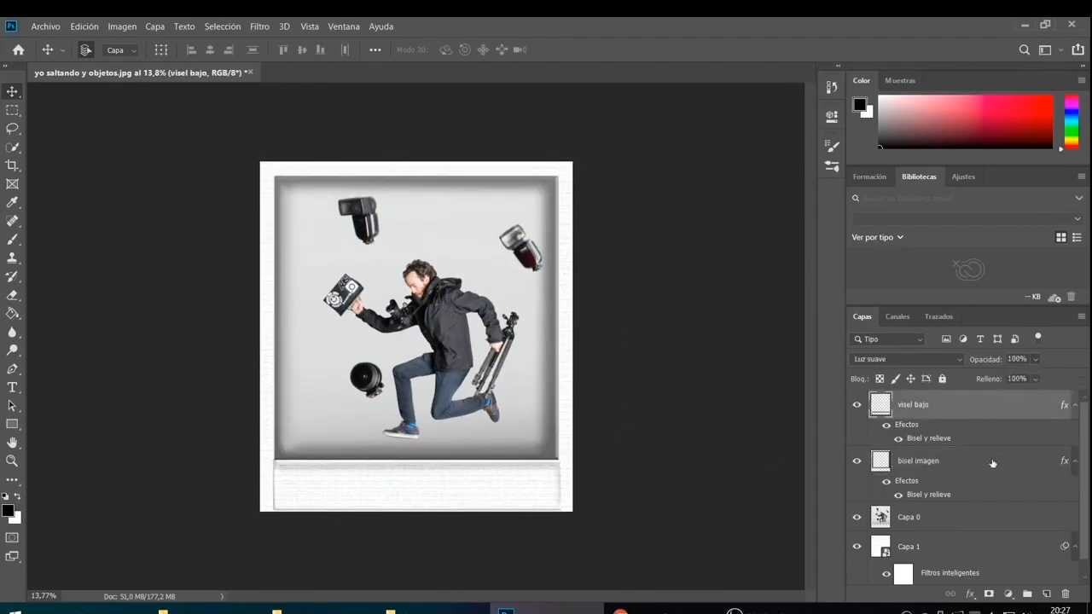
{"action": "left_click", "coordinate": [1048, 595]}
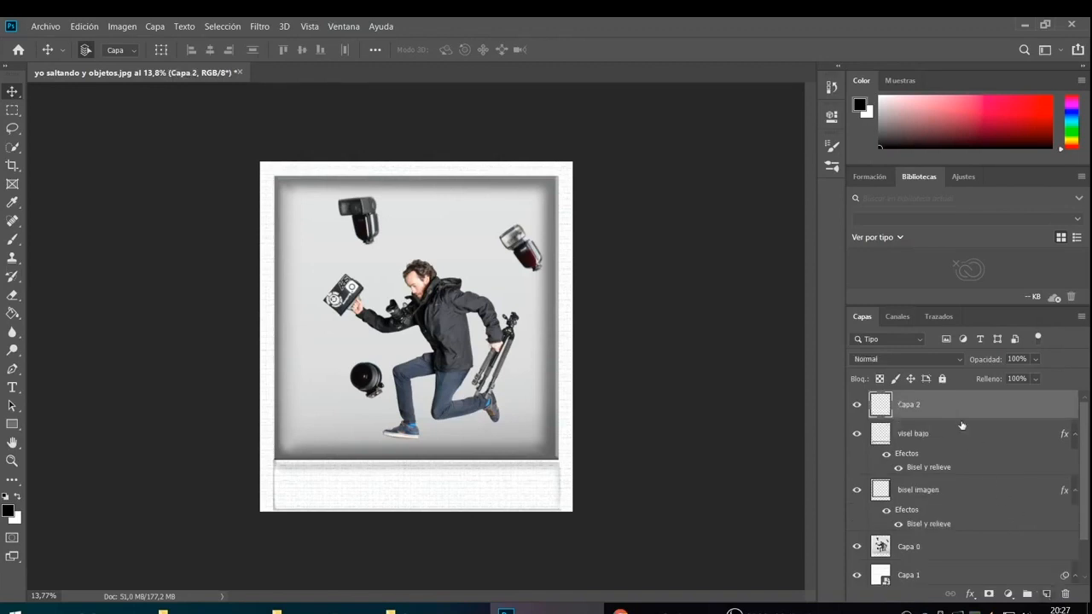
{"action": "double_click", "coordinate": [909, 406]}
{"action": "key", "text": "BackSpace"}
{"action": "type", "text": "luz"}
Step: Paint large soft white light spots on the luz layer at the photo's upper-left corner and over the man's body, blended as Luz suave
{"action": "left_click", "coordinate": [13, 239]}
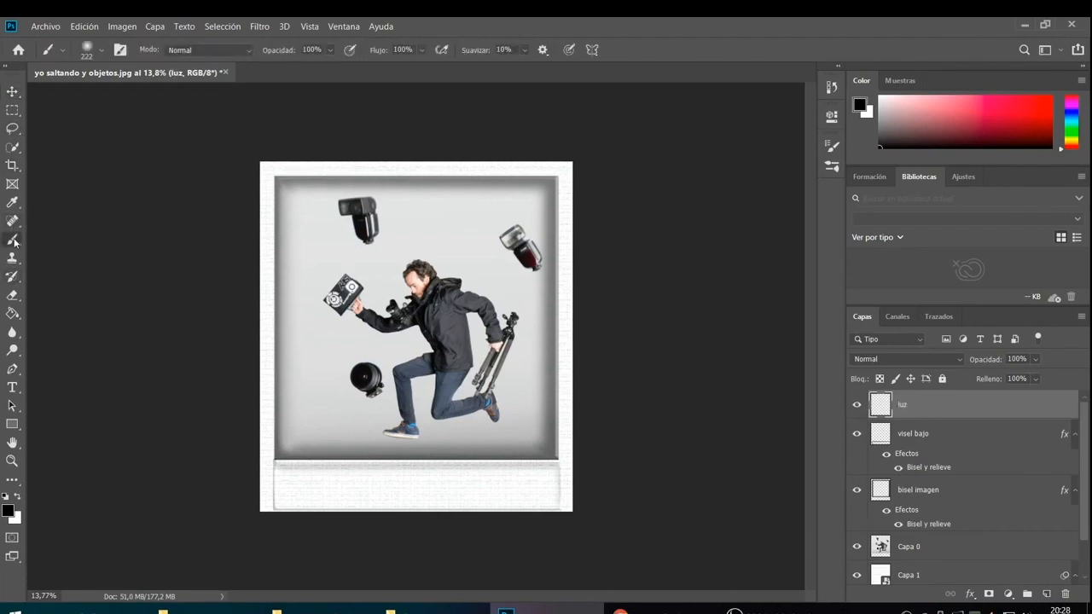
{"action": "left_click_drag", "start_coordinate": [321, 282], "coordinate": [414, 267]}
{"action": "left_click", "coordinate": [17, 497]}
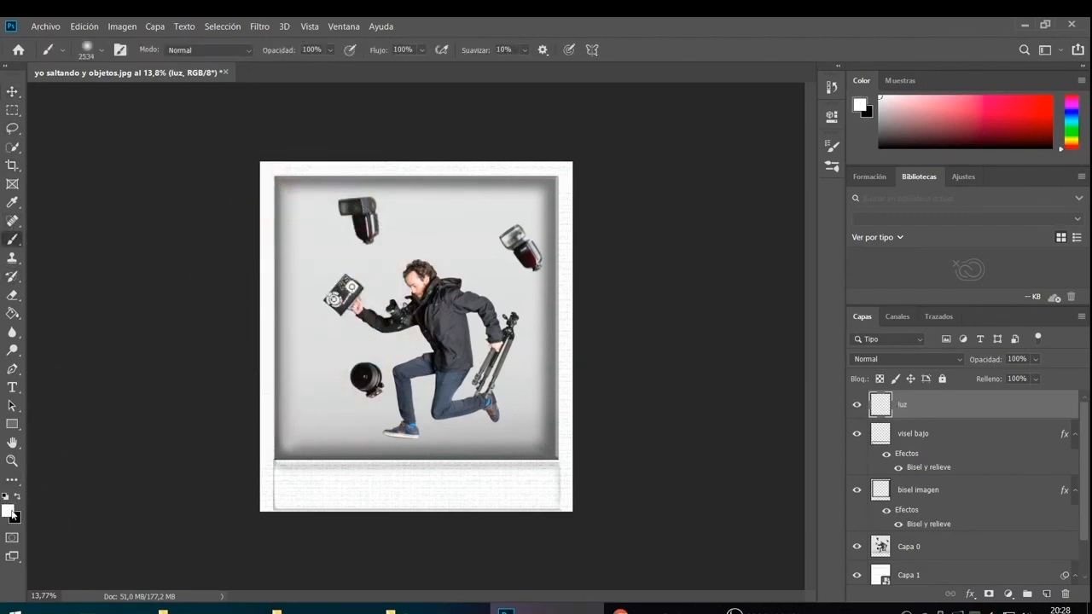
{"action": "left_click_drag", "start_coordinate": [328, 203], "coordinate": [326, 207]}
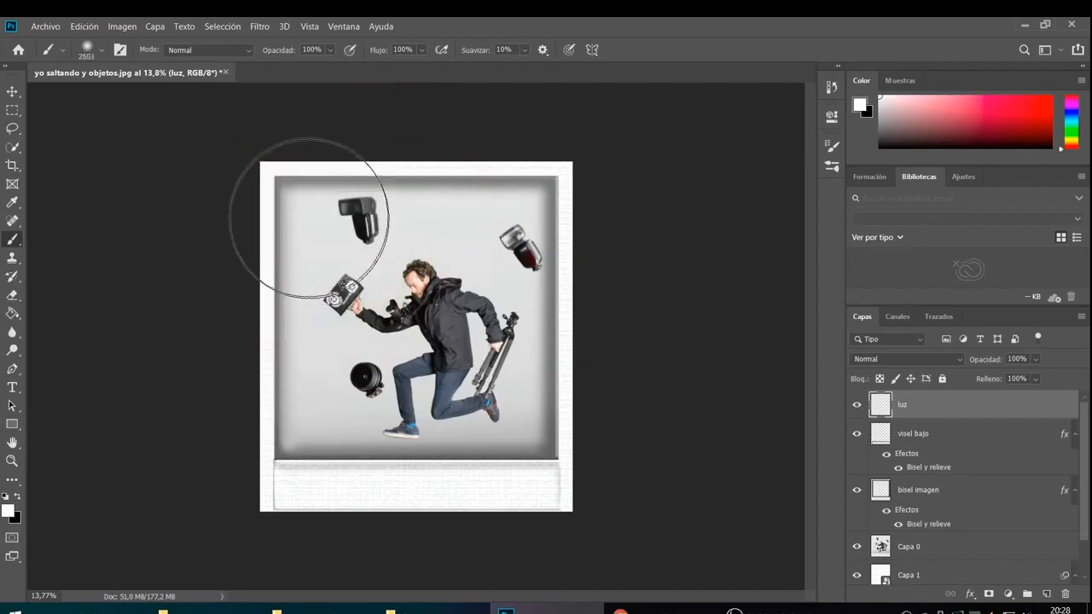
{"action": "left_click", "coordinate": [316, 195]}
{"action": "left_click_drag", "start_coordinate": [433, 351], "coordinate": [449, 354]}
{"action": "left_click", "coordinate": [448, 354]}
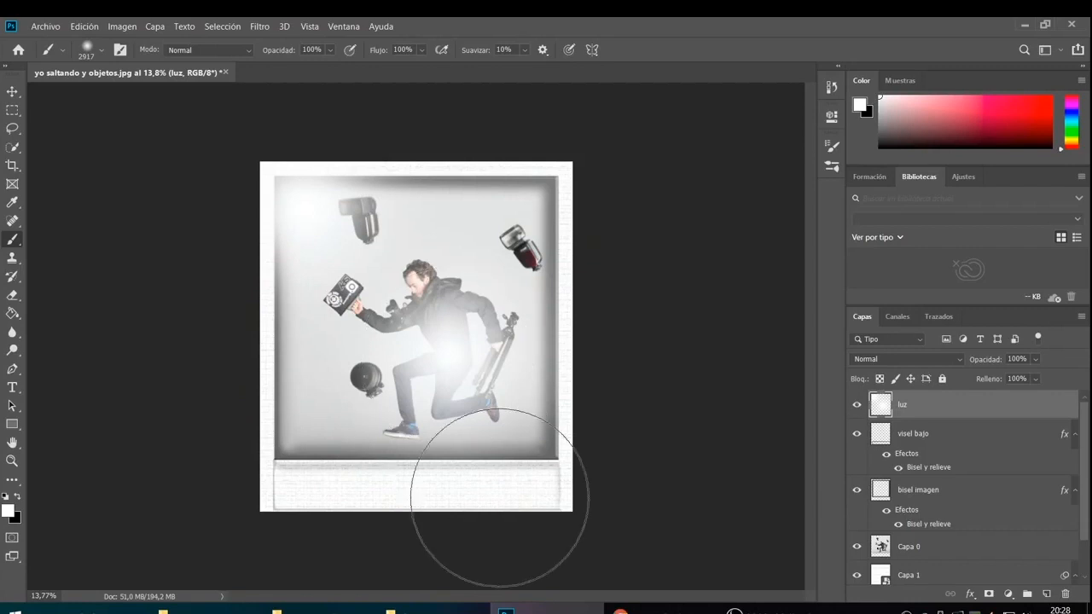
{"action": "left_click", "coordinate": [935, 359]}
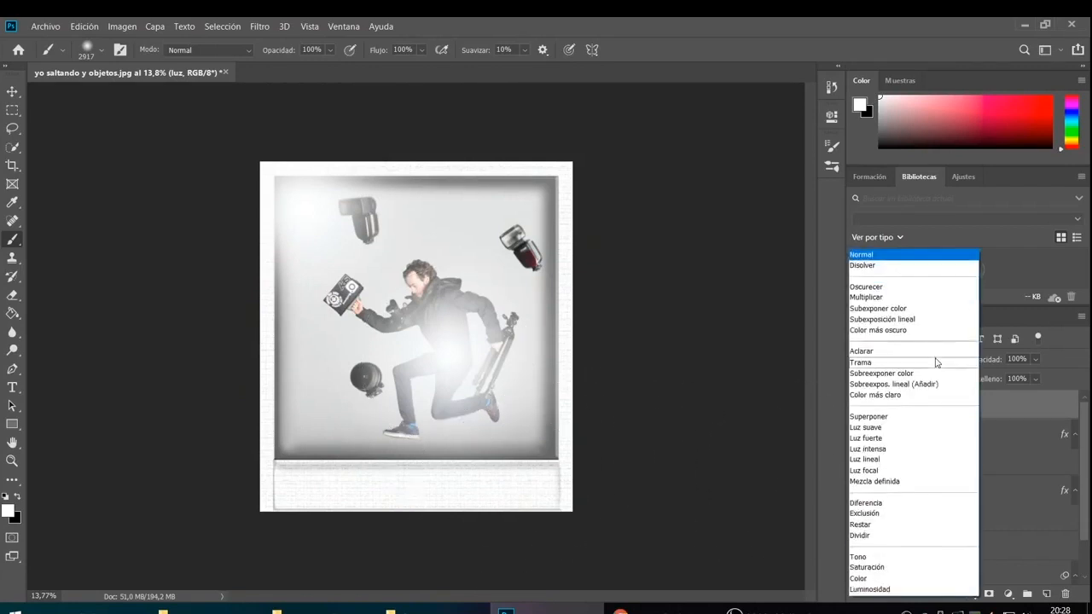
{"action": "left_click", "coordinate": [894, 428]}
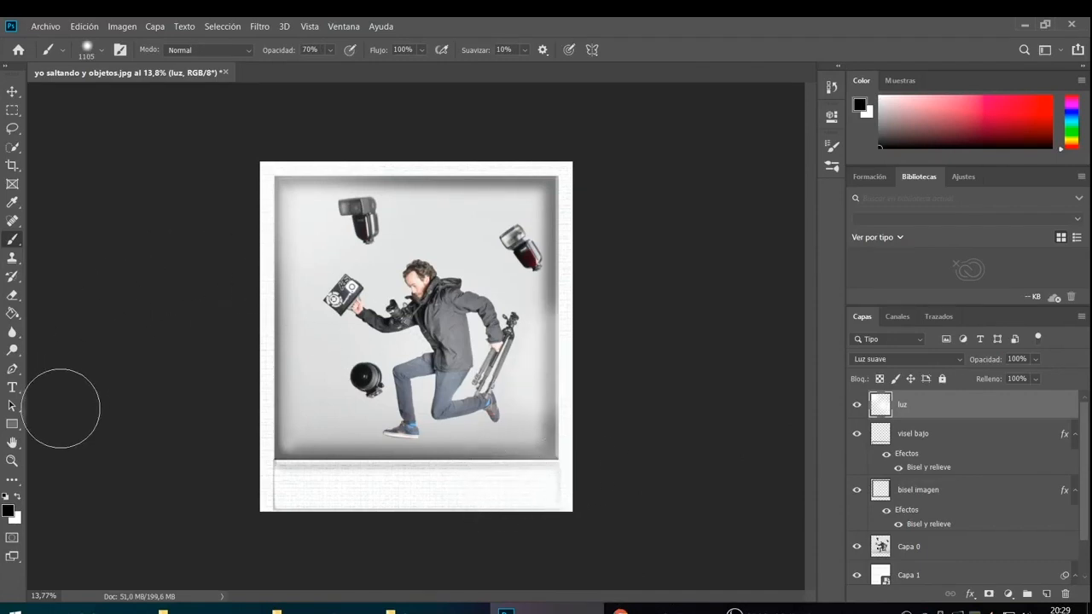
Step: Add a text box across the bottom border containing "Polaroid 2020" in black Myriad Pro at 44 pt
{"action": "left_click", "coordinate": [13, 388]}
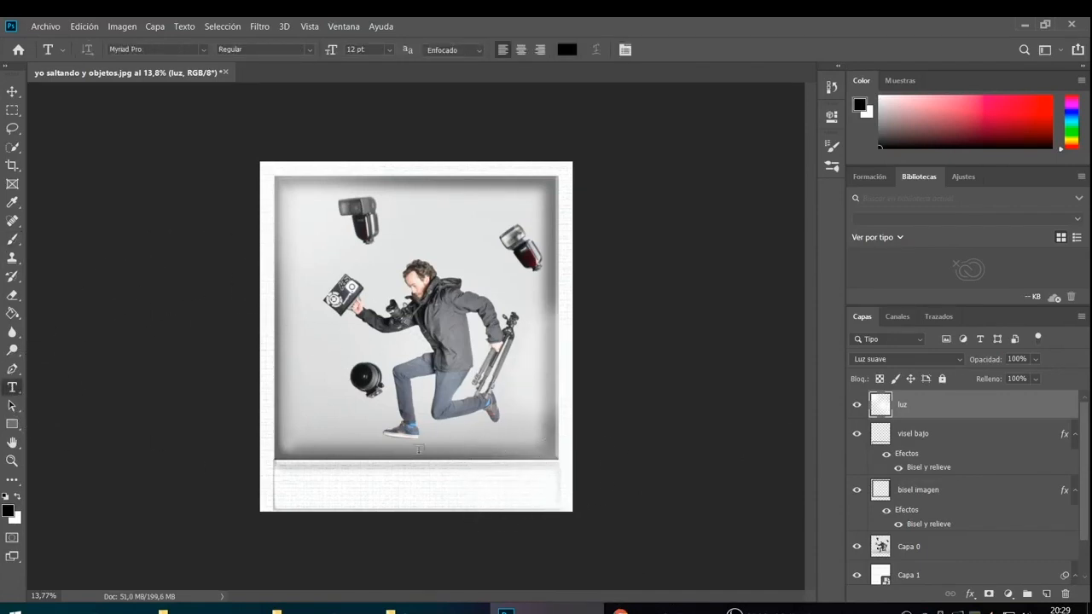
{"action": "left_click_drag", "start_coordinate": [274, 461], "coordinate": [509, 501]}
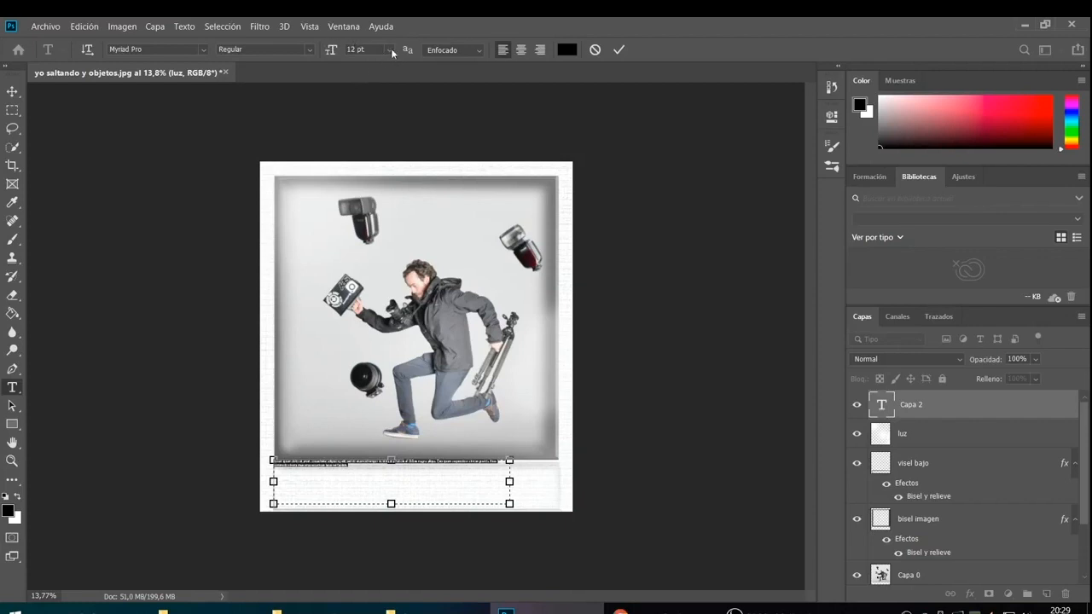
{"action": "scroll", "coordinate": [368, 49], "scroll_direction": "down", "scroll_amount": 6}
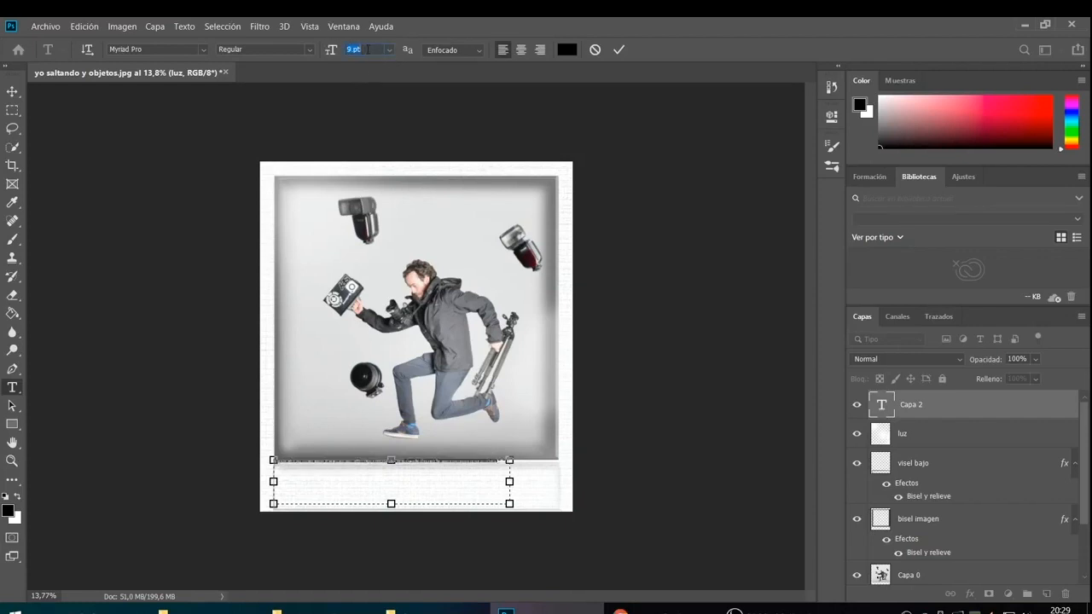
{"action": "scroll", "coordinate": [367, 49], "scroll_direction": "up", "scroll_amount": 17}
{"action": "scroll", "coordinate": [368, 49], "scroll_direction": "up", "scroll_amount": 20}
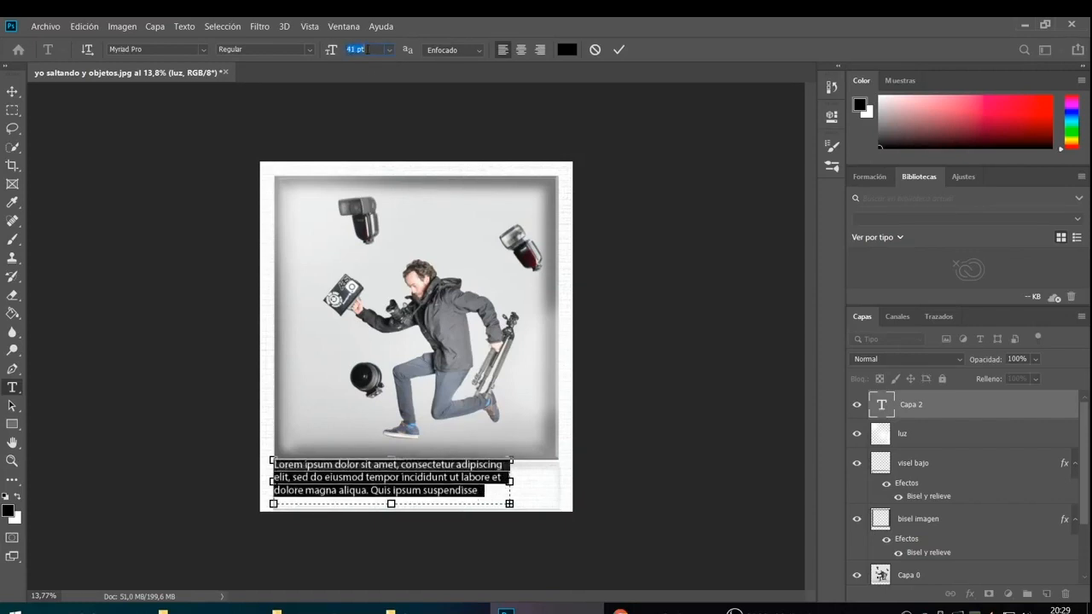
{"action": "key", "text": "Return"}
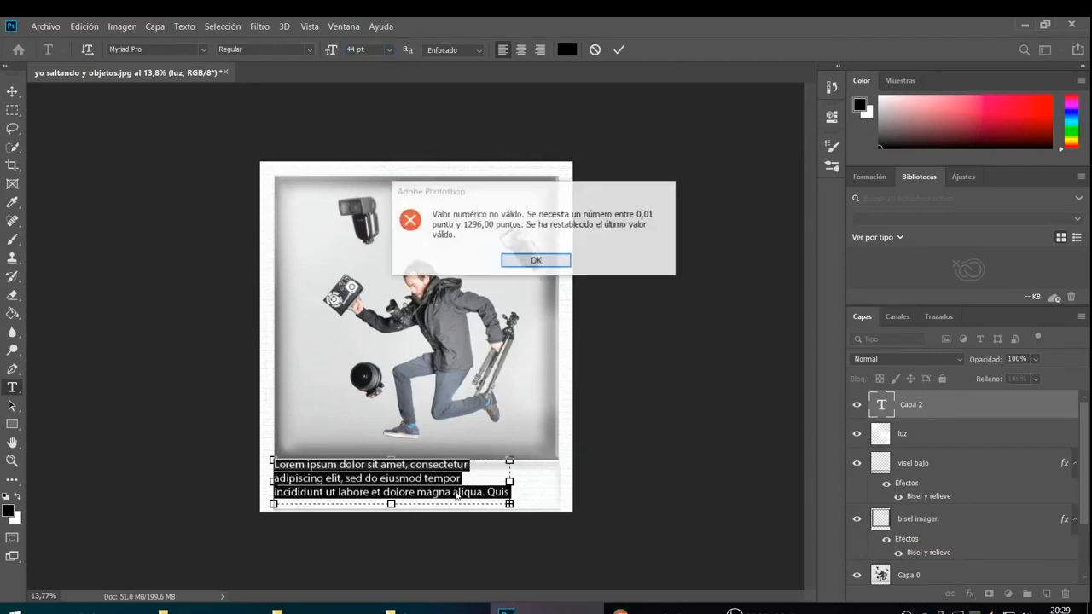
{"action": "key", "text": "Return"}
{"action": "key", "text": "Return"}
{"action": "type", "text": "Polaroid 2020"}
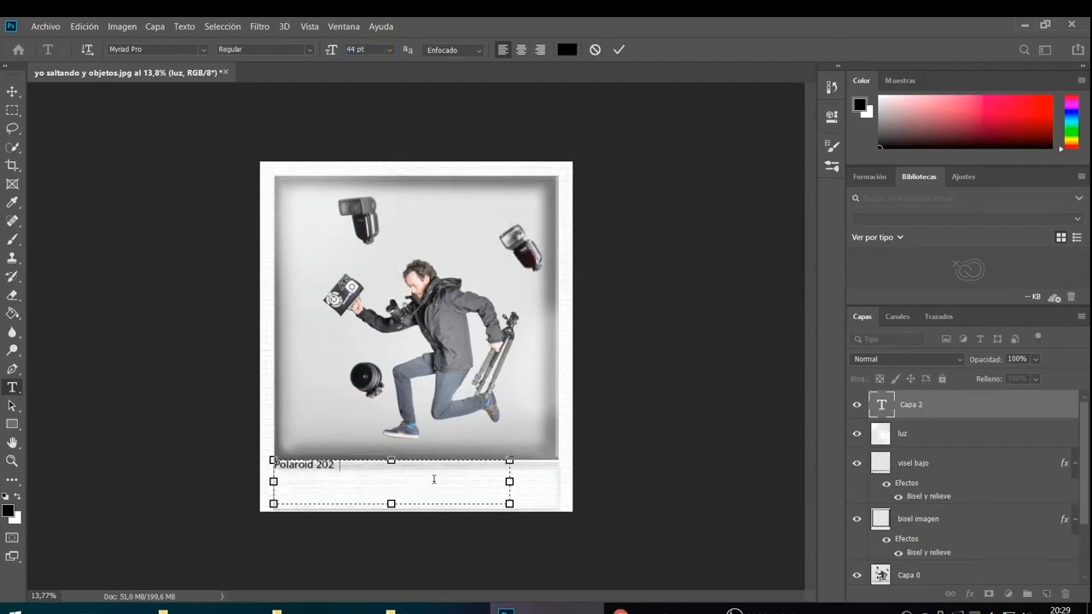
Step: Set the font size of the whole "Polaroid 2020" caption to 80 pt
{"action": "key", "text": "ctrl+a"}
{"action": "left_click", "coordinate": [367, 49]}
{"action": "scroll", "coordinate": [367, 49], "scroll_direction": "up", "scroll_amount": 20}
{"action": "scroll", "coordinate": [374, 48], "scroll_direction": "up", "scroll_amount": 4}
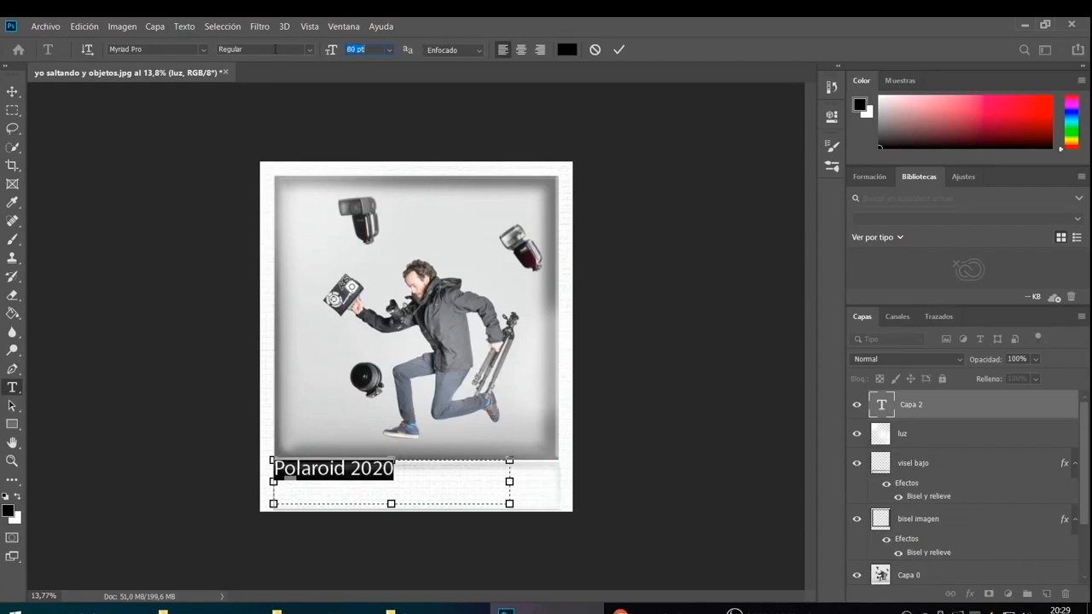
Step: Change the font of the selected "Polaroid 2020" caption to MV Boli
{"action": "left_click", "coordinate": [269, 49]}
{"action": "left_click", "coordinate": [310, 52]}
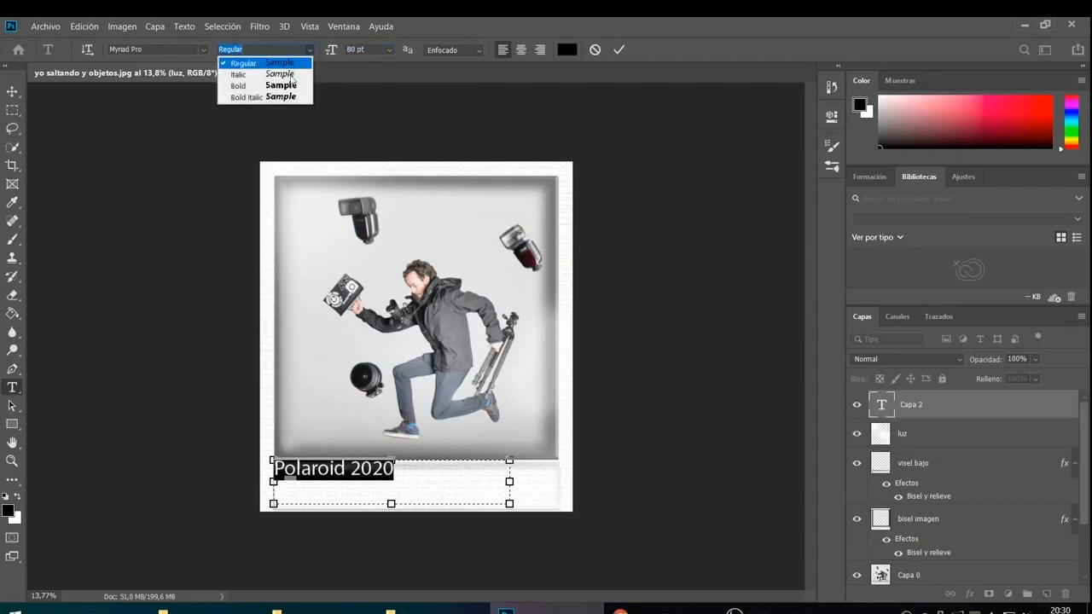
{"action": "left_click", "coordinate": [200, 52]}
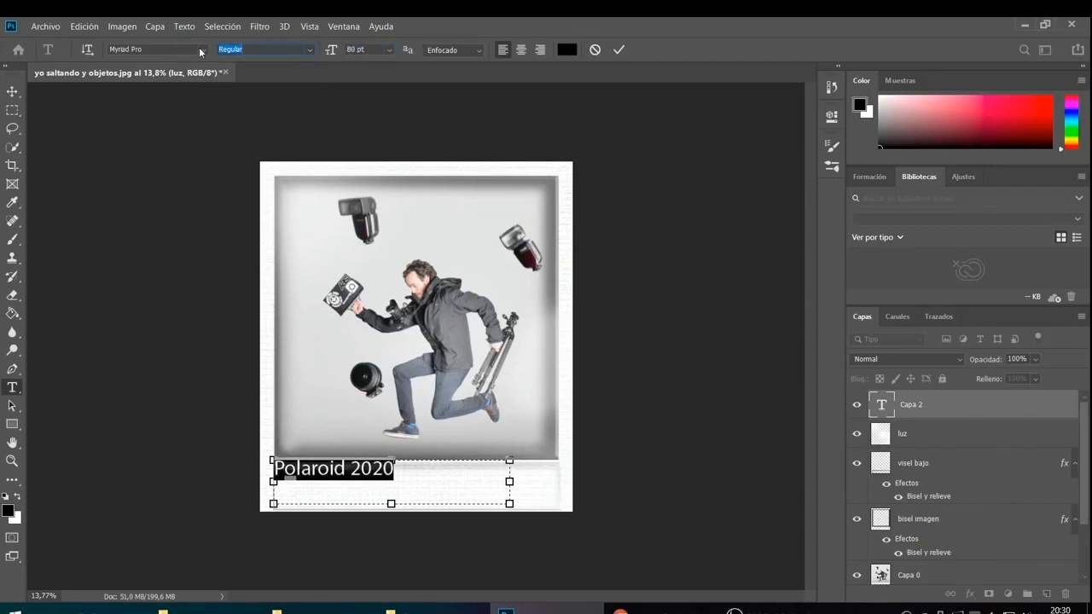
{"action": "left_click", "coordinate": [203, 52]}
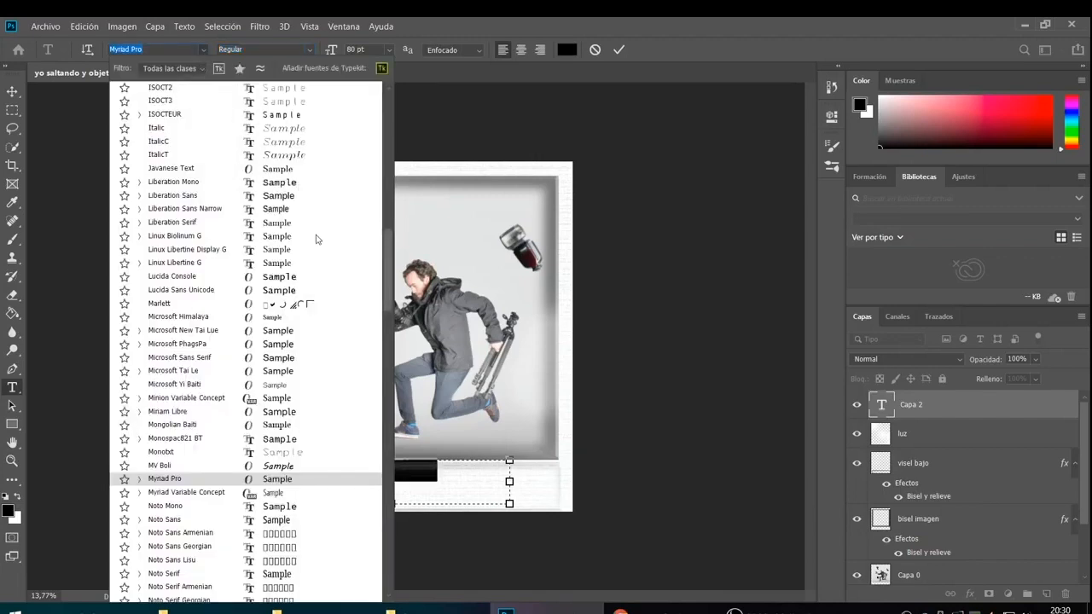
{"action": "scroll", "coordinate": [315, 239], "scroll_direction": "down", "scroll_amount": 3}
{"action": "scroll", "coordinate": [315, 239], "scroll_direction": "down", "scroll_amount": 3}
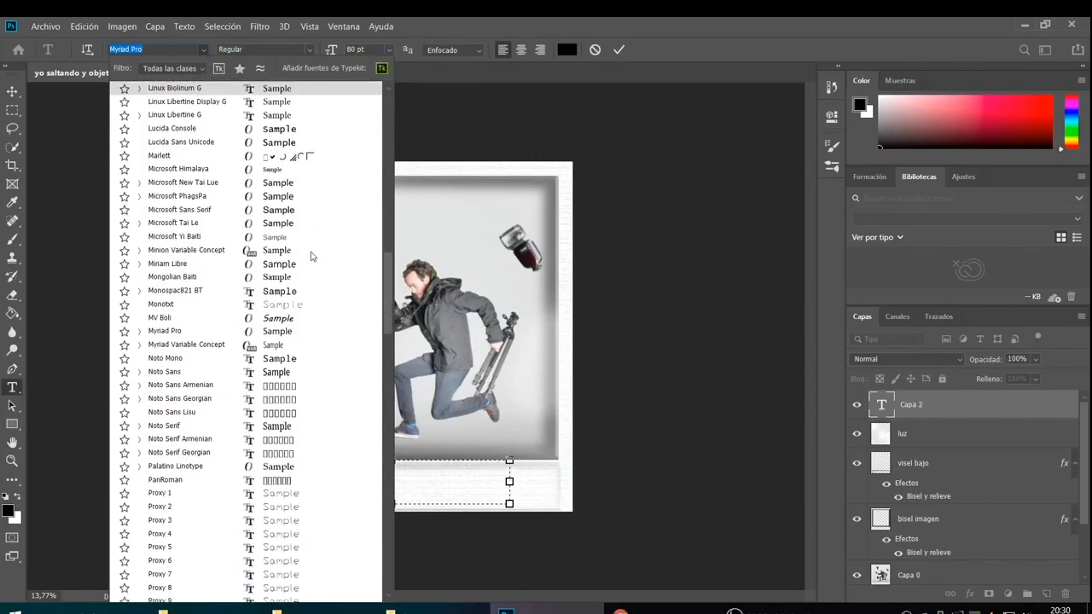
{"action": "left_click", "coordinate": [283, 322]}
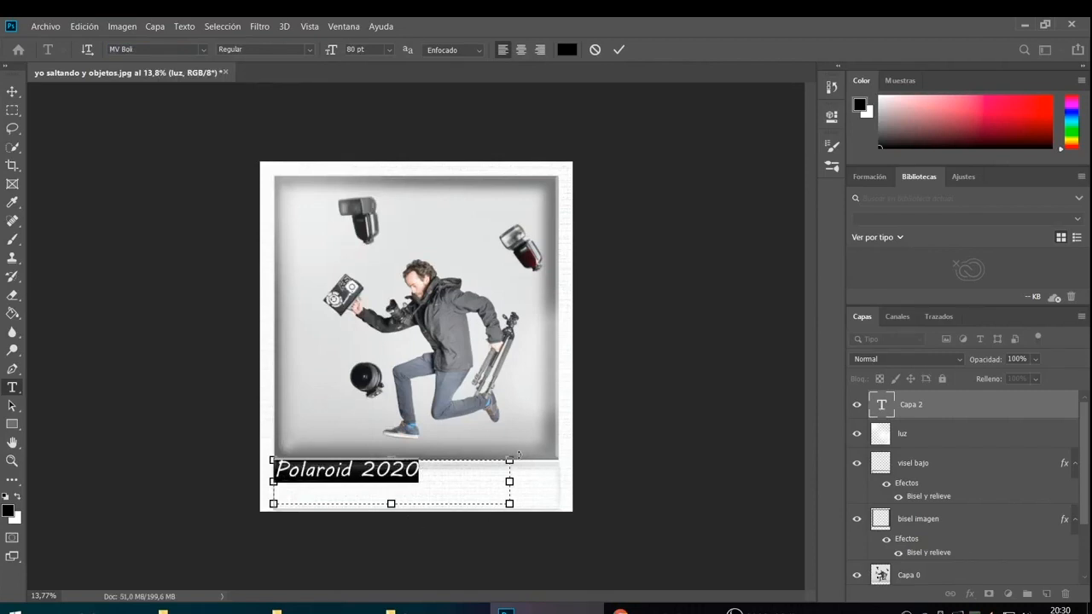
Step: Rotate the caption's text box slightly so the text slants upward to the right, and widen it to about 13.56 in
{"action": "left_click_drag", "start_coordinate": [518, 455], "coordinate": [528, 475]}
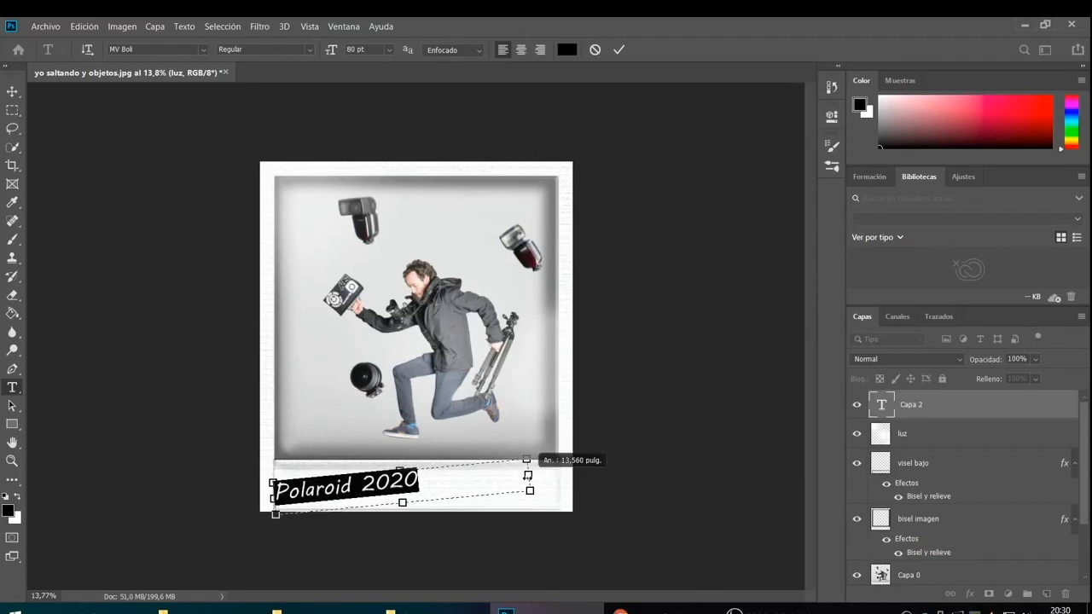
{"action": "key", "text": "BackSpace"}
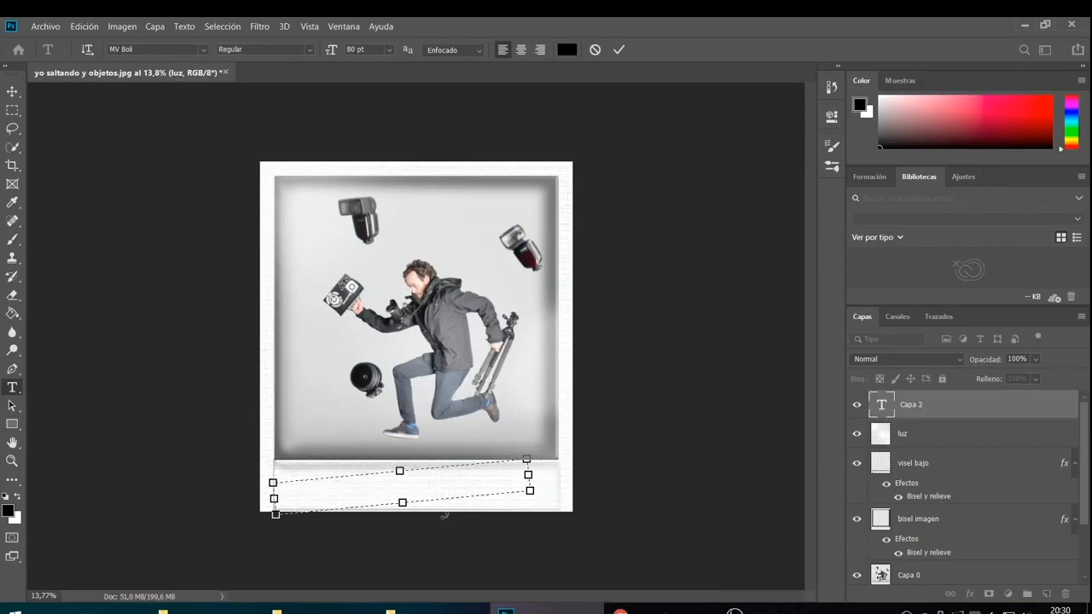
{"action": "key", "text": "ctrl+z"}
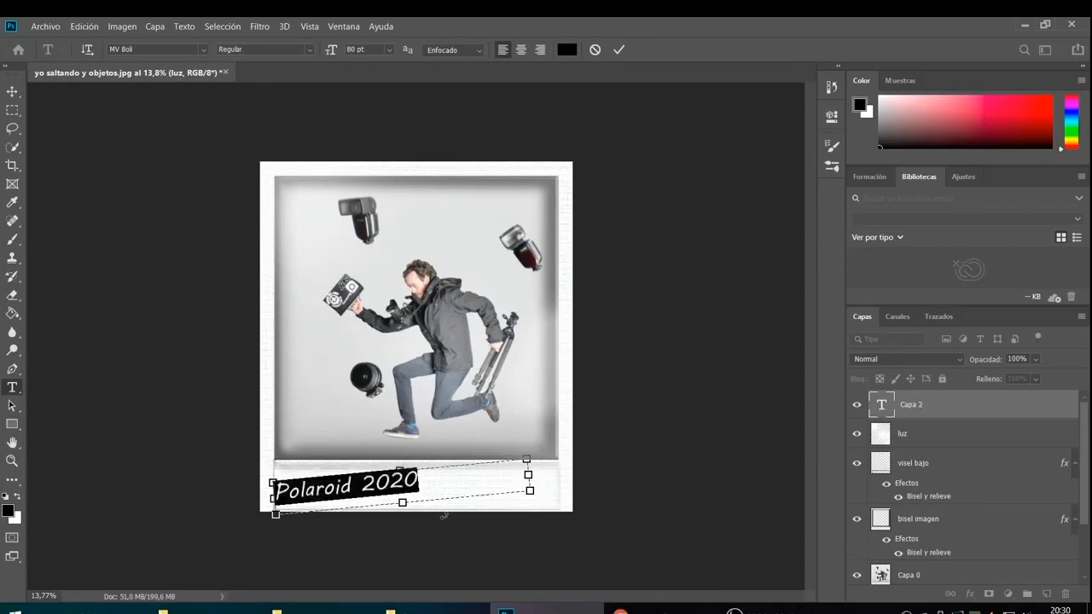
{"action": "left_click", "coordinate": [892, 407]}
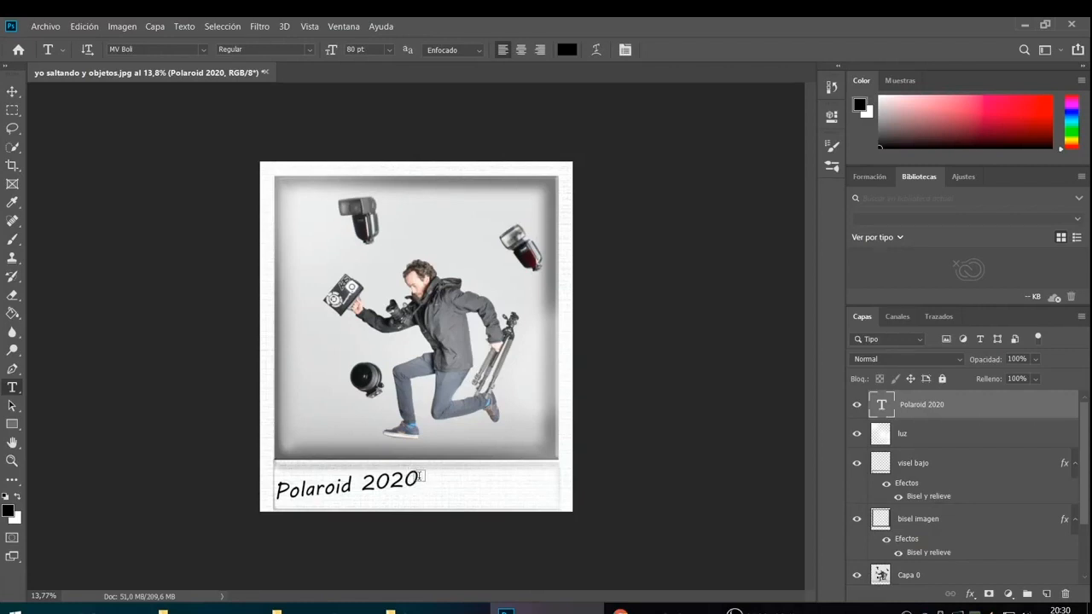
Step: Set the font size of the whole slanted caption to 101 pt
{"action": "double_click", "coordinate": [881, 406]}
{"action": "scroll", "coordinate": [357, 49], "scroll_direction": "down", "scroll_amount": 2}
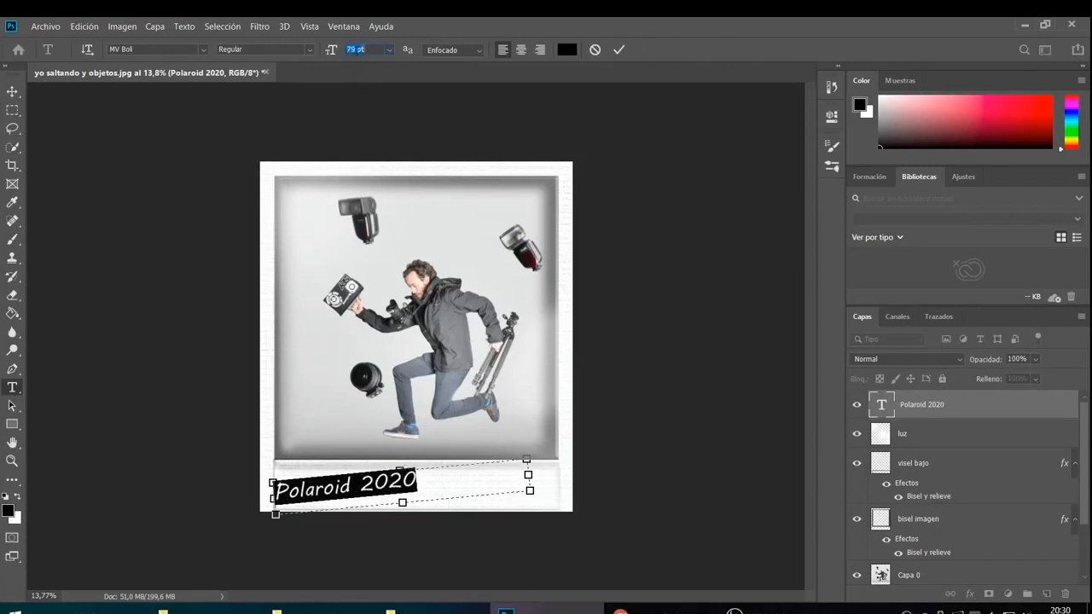
{"action": "scroll", "coordinate": [357, 49], "scroll_direction": "up", "scroll_amount": 20}
{"action": "left_click", "coordinate": [887, 407]}
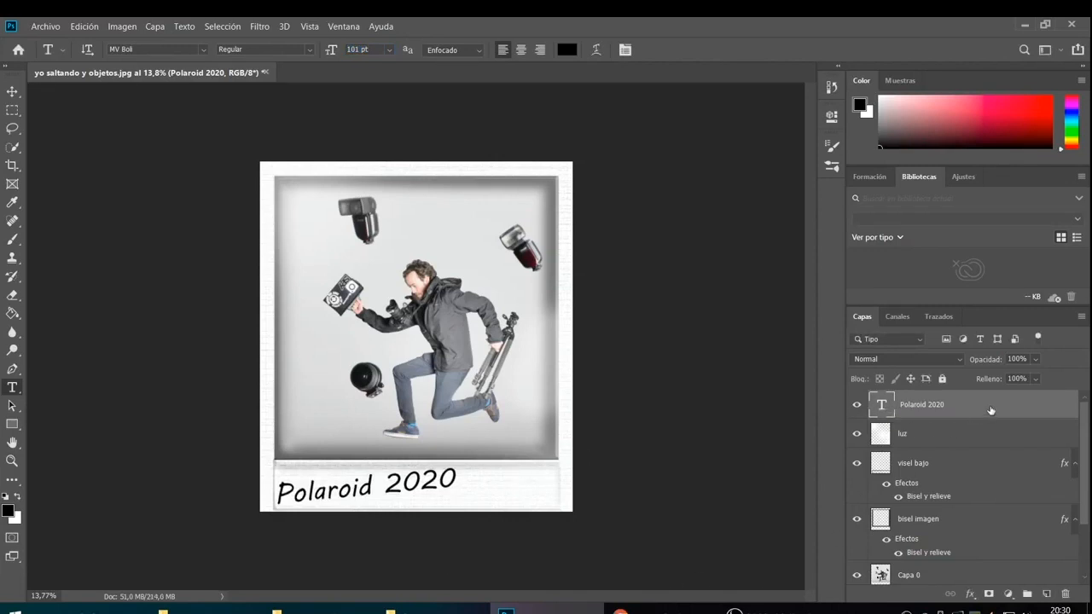
Step: Duplicate the Polaroid 2020 text layer and nudge the copy slightly to the right of the original
{"action": "key", "text": "ctrl+j"}
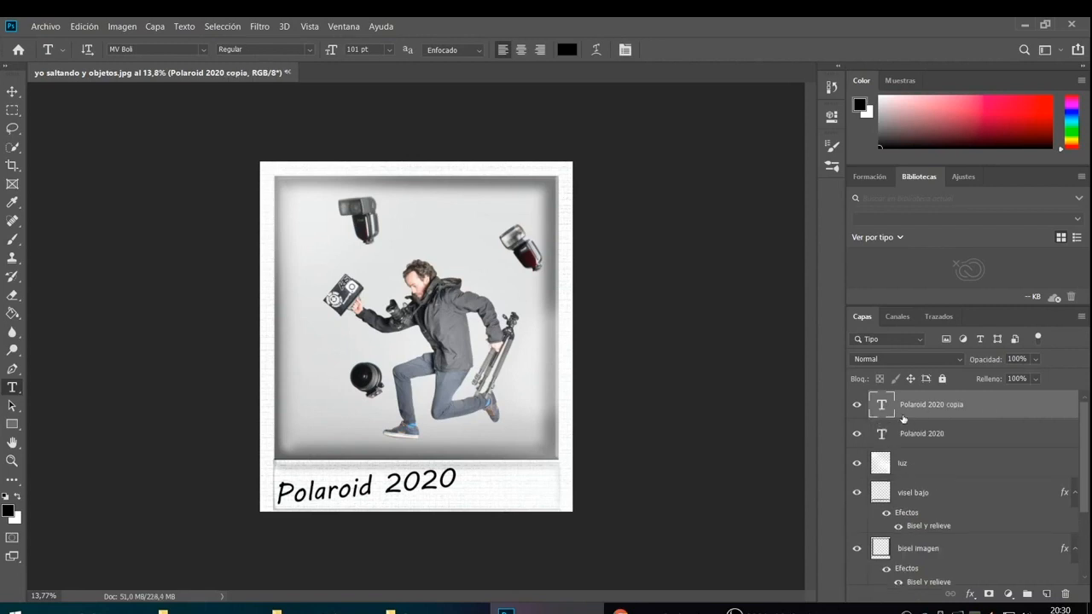
{"action": "left_click", "coordinate": [12, 92]}
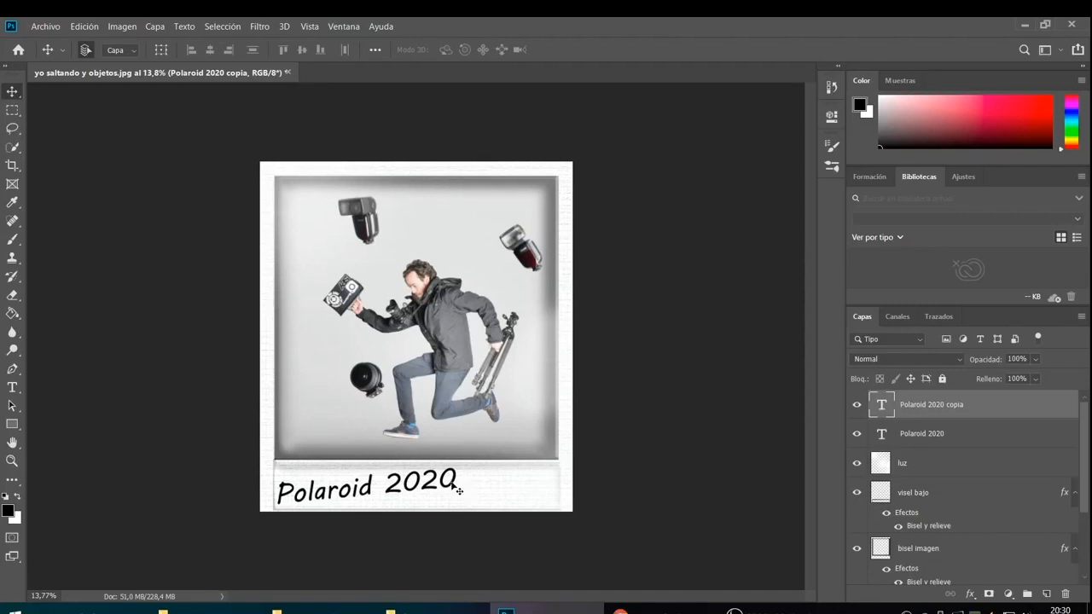
{"action": "key", "text": "shift+Right"}
{"action": "key", "text": "shift+Right"}
{"action": "key", "text": "shift+Right"}
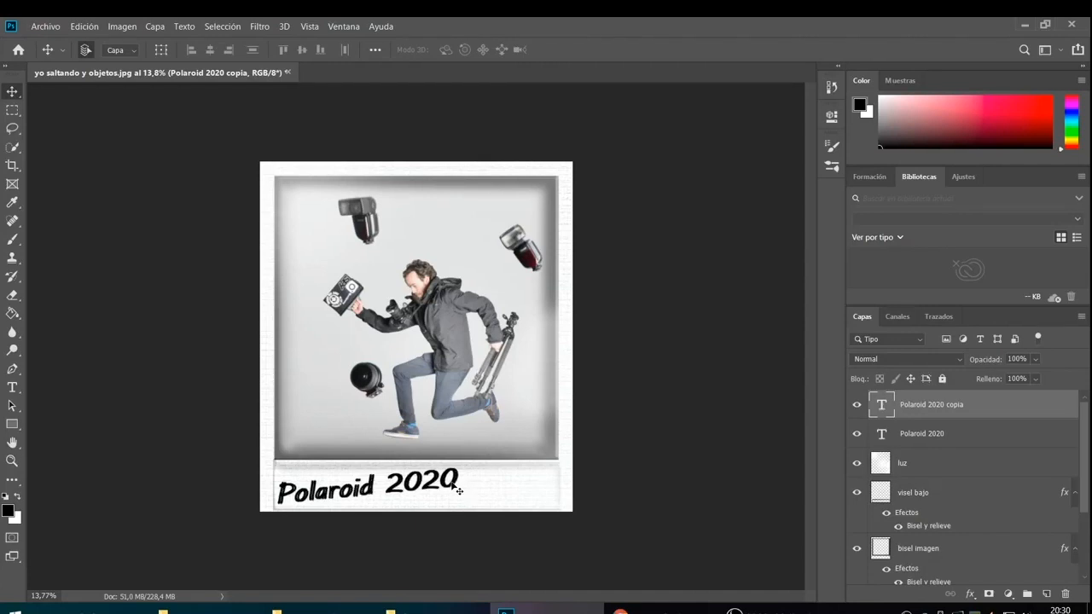
{"action": "key", "text": "shift+Left"}
{"action": "key", "text": "shift+Left"}
{"action": "key", "text": "shift+Left"}
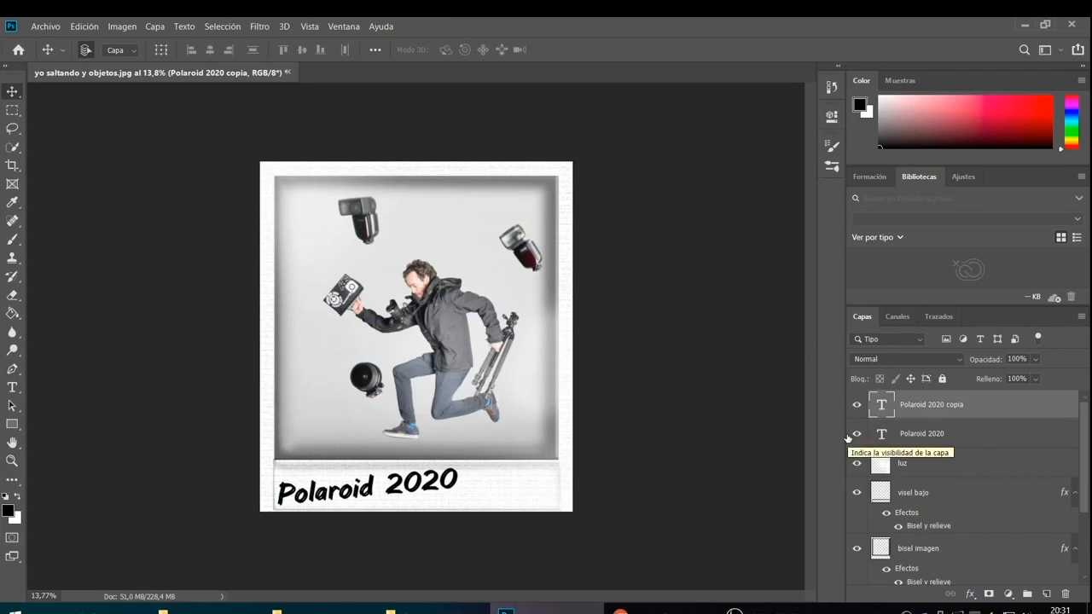
Step: Lower the opacity of the Polaroid 2020 copia layer to 63%
{"action": "left_click", "coordinate": [1036, 359]}
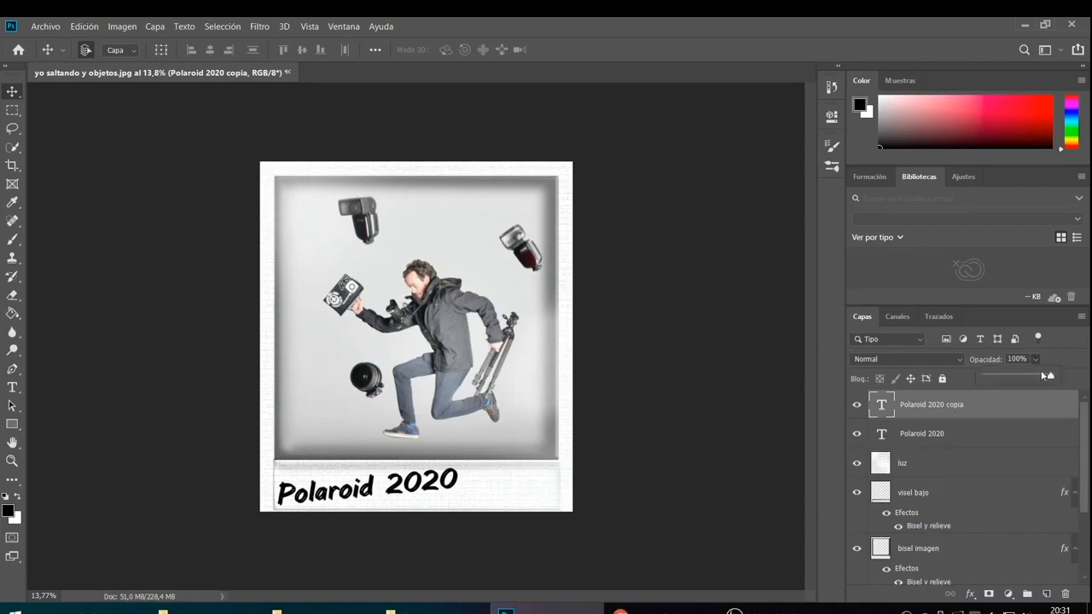
{"action": "left_click_drag", "start_coordinate": [1053, 376], "coordinate": [1031, 379]}
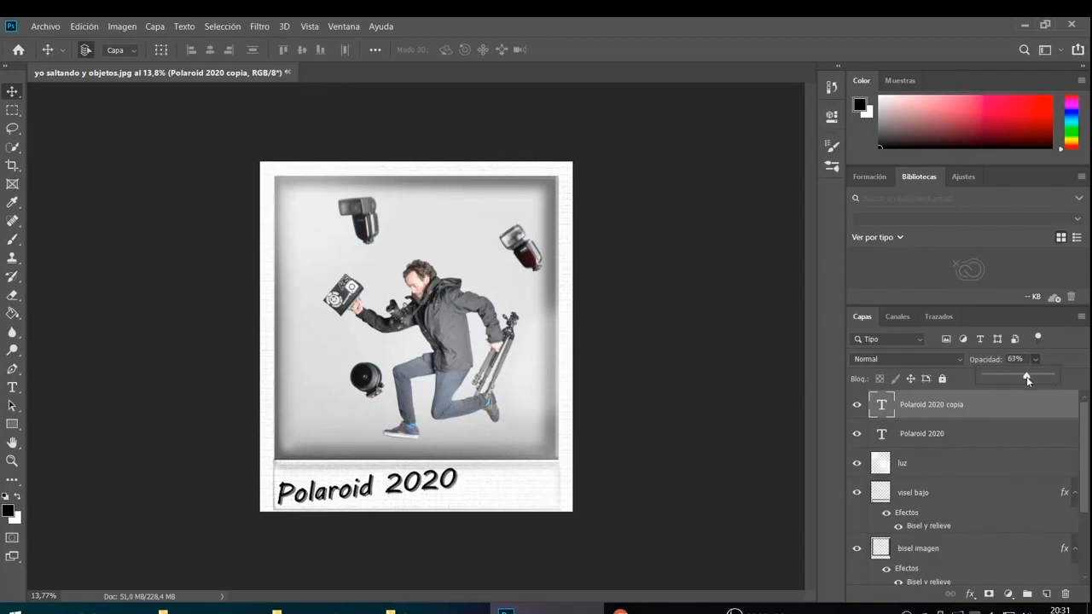
{"action": "left_click", "coordinate": [1001, 412]}
Step: Free-transform the caption copy, nudging it slightly left and up so it sits as a close shadow of the original text
{"action": "key", "text": "ctrl+t"}
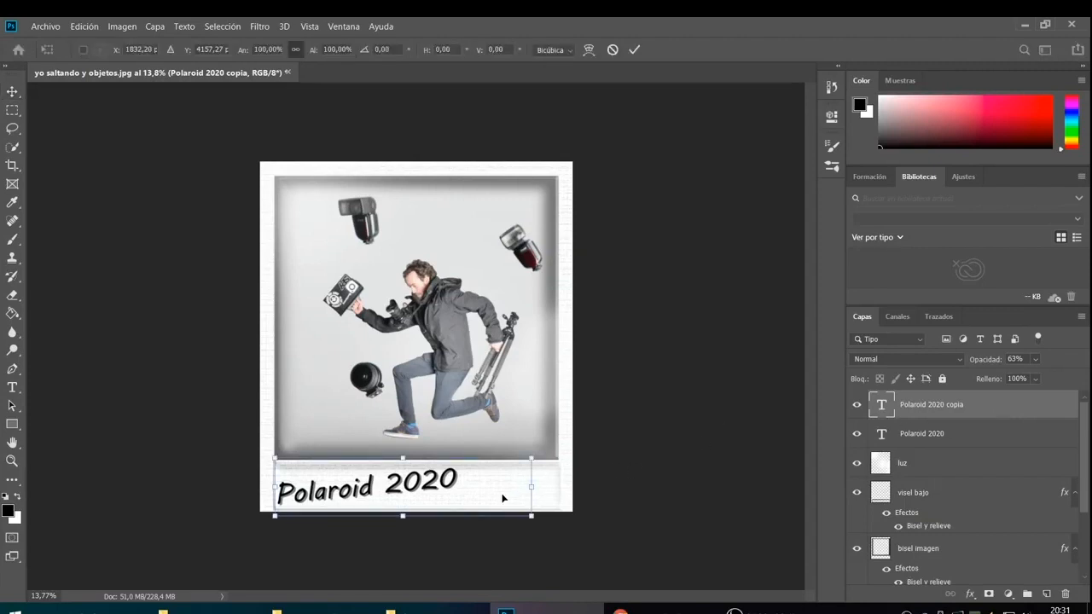
{"action": "key", "text": "Left"}
{"action": "key", "text": "Left"}
{"action": "key", "text": "Left"}
{"action": "key", "text": "Right"}
{"action": "key", "text": "Right"}
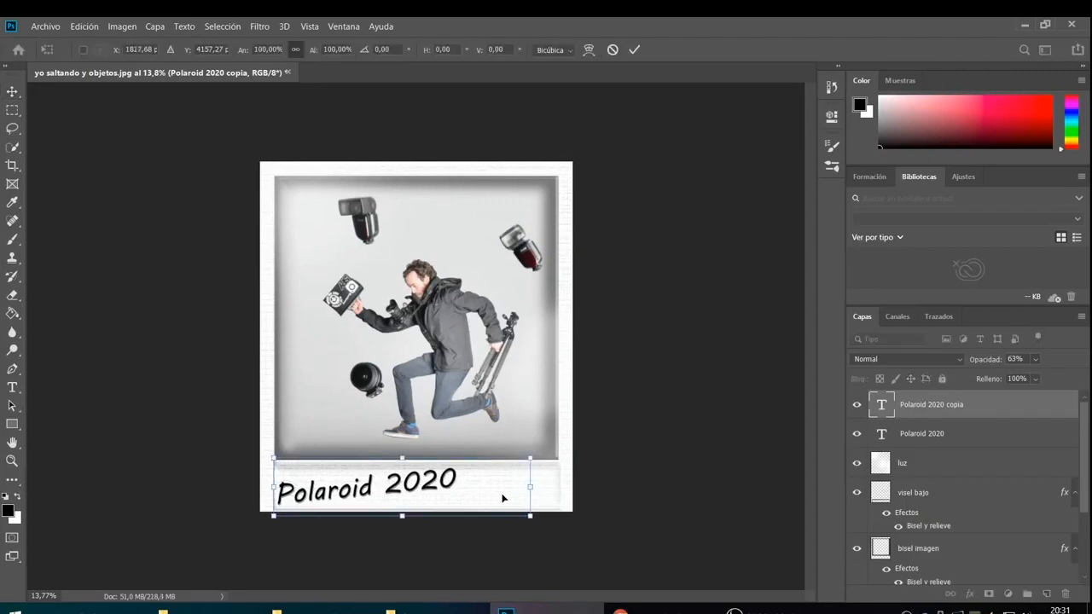
{"action": "key", "text": "Up"}
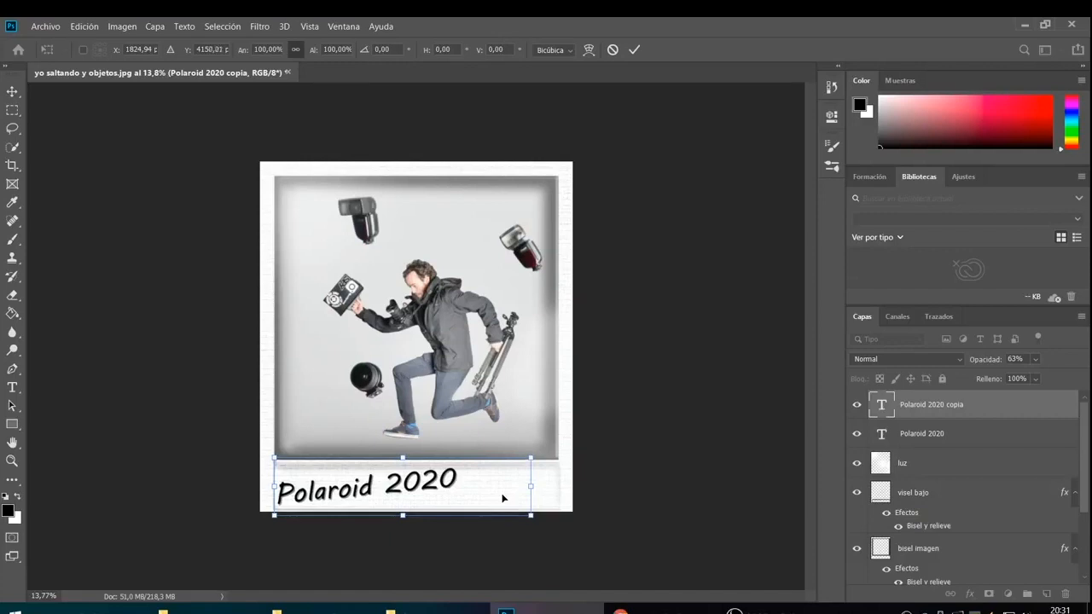
{"action": "scroll", "coordinate": [461, 497], "scroll_direction": "up", "scroll_amount": 5}
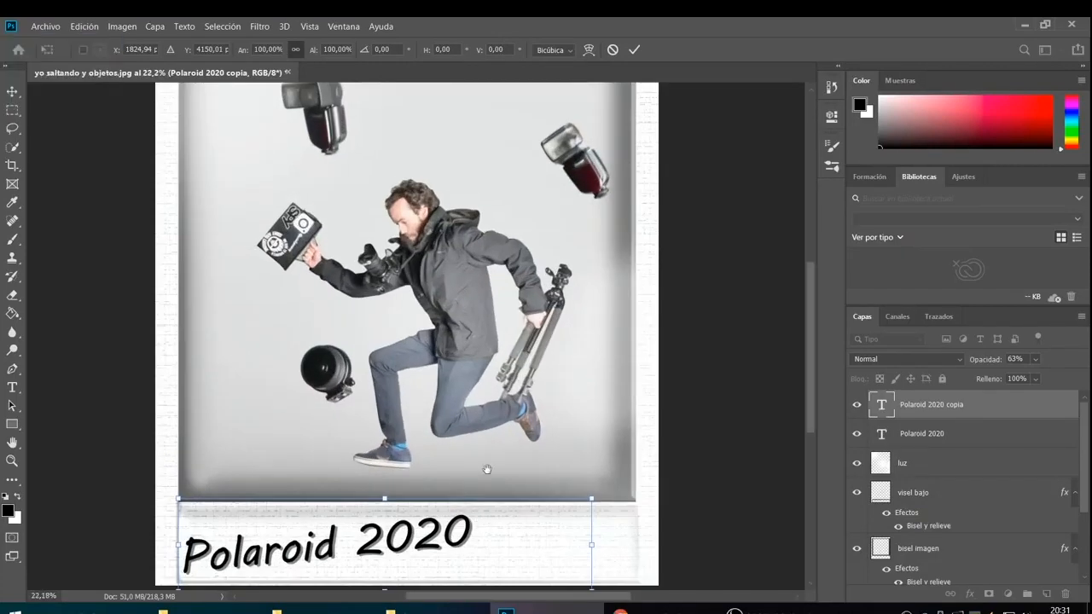
{"action": "left_click_drag", "start_coordinate": [504, 441], "coordinate": [528, 377]}
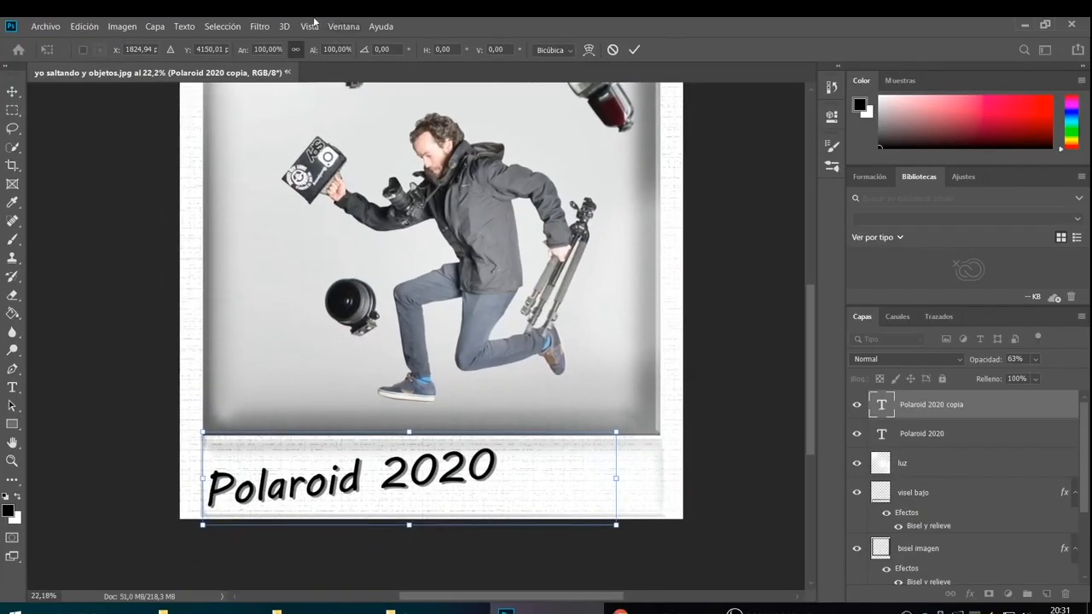
{"action": "key", "text": "Return"}
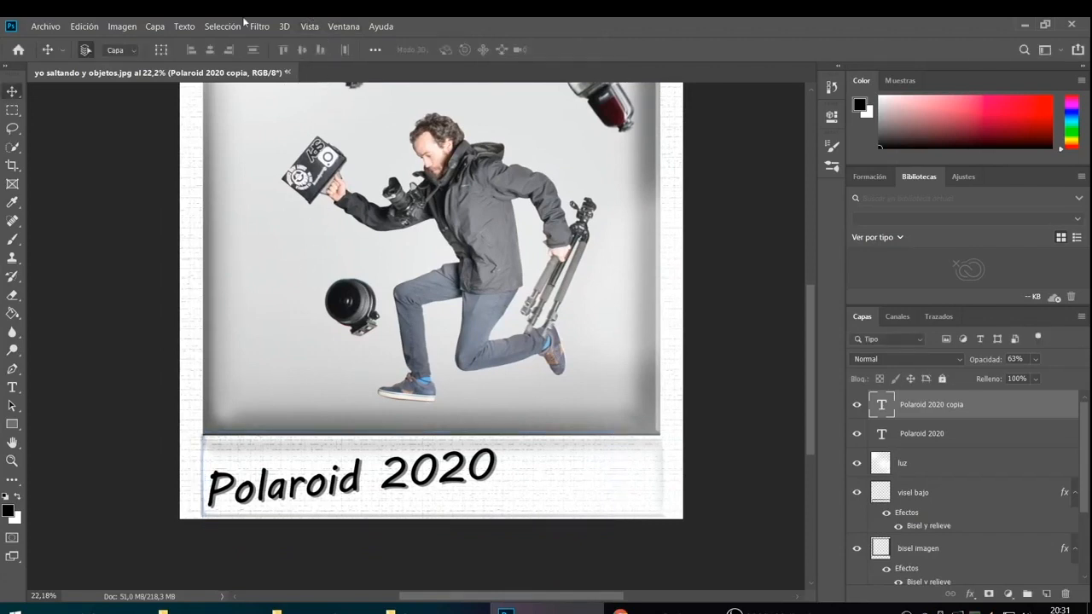
Step: Convert the caption copy to a smart object and apply a Gaussian blur with a radius of 9.8 pixels
{"action": "left_click", "coordinate": [257, 29]}
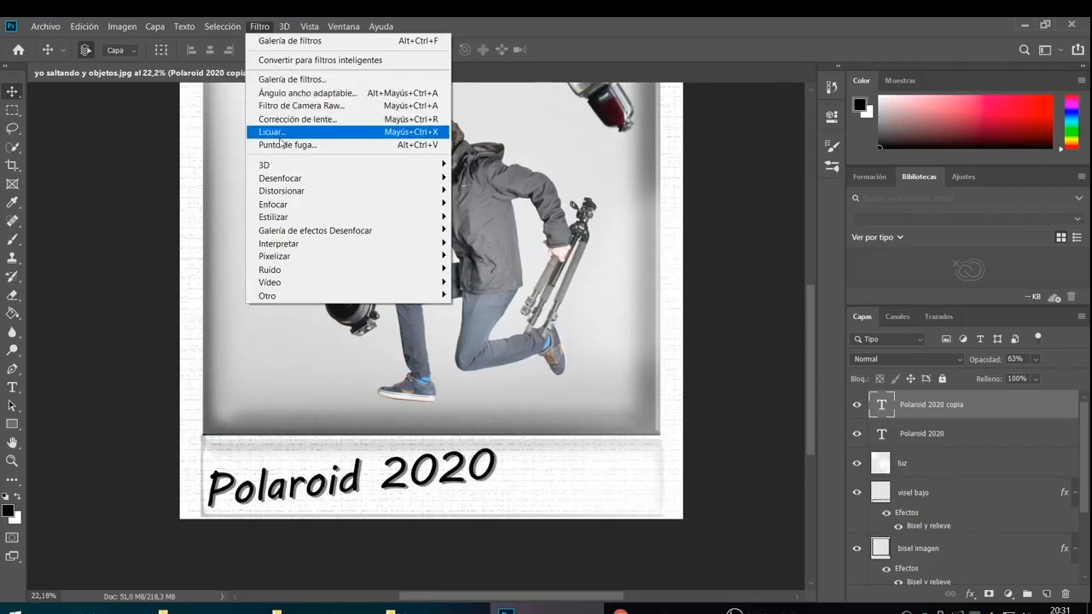
{"action": "mouse_move", "coordinate": [426, 186]}
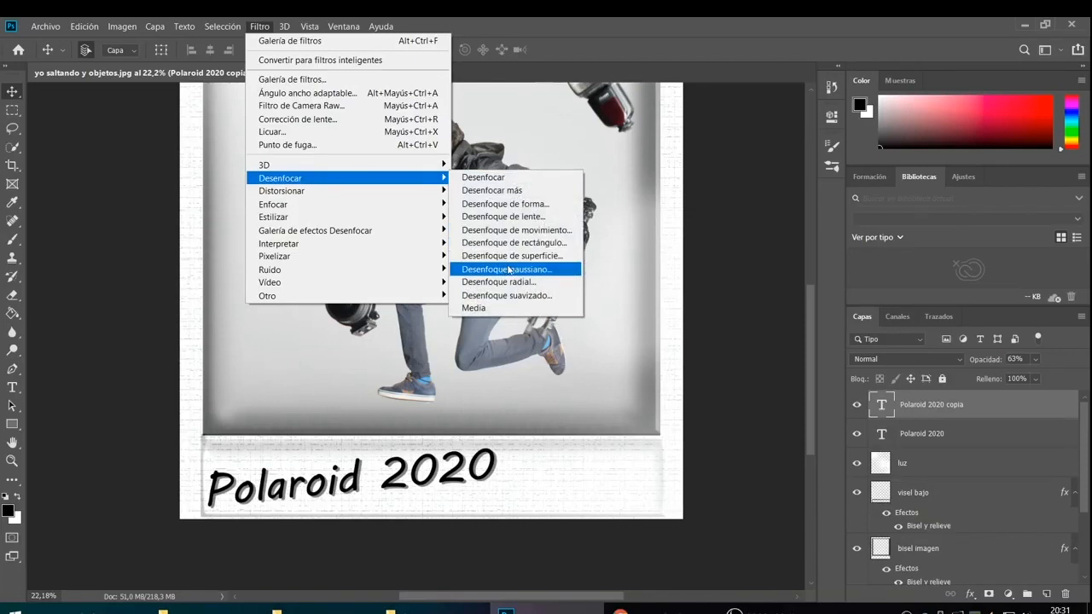
{"action": "left_click", "coordinate": [509, 270]}
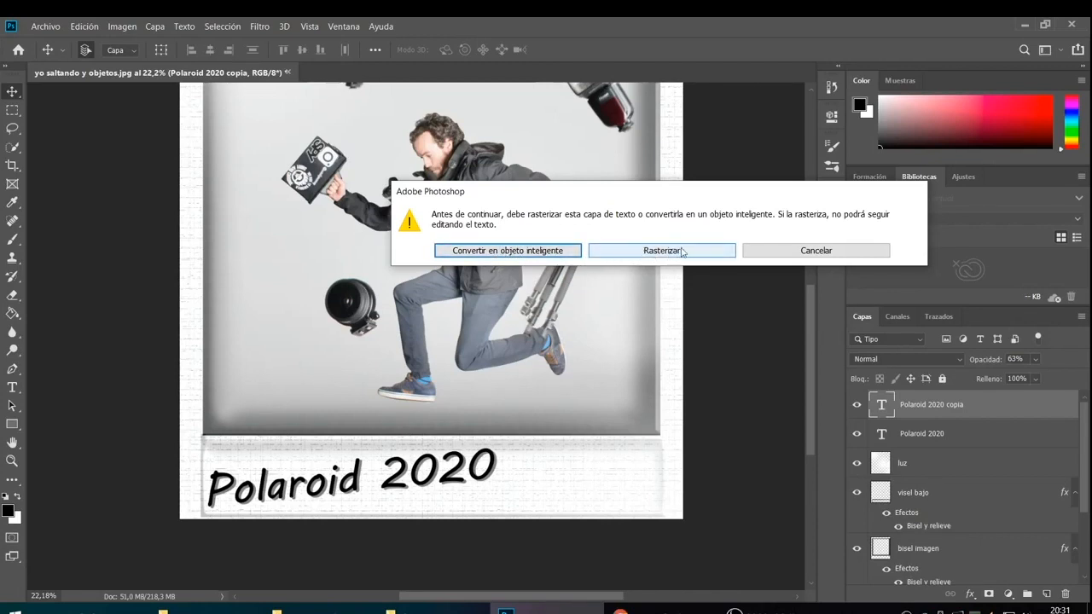
{"action": "left_click", "coordinate": [564, 250]}
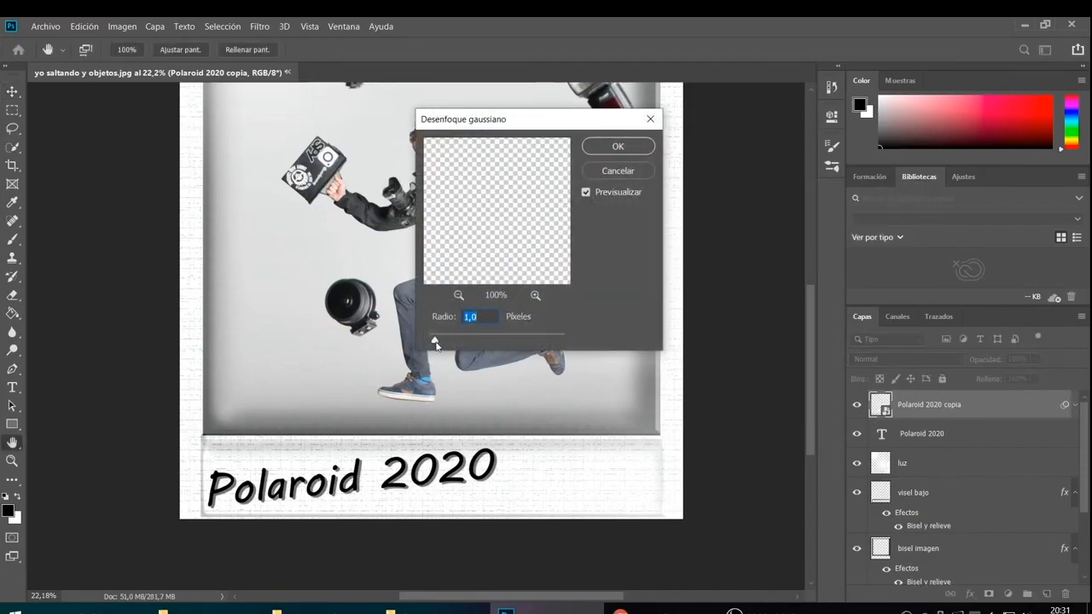
{"action": "left_click_drag", "start_coordinate": [434, 340], "coordinate": [483, 343]}
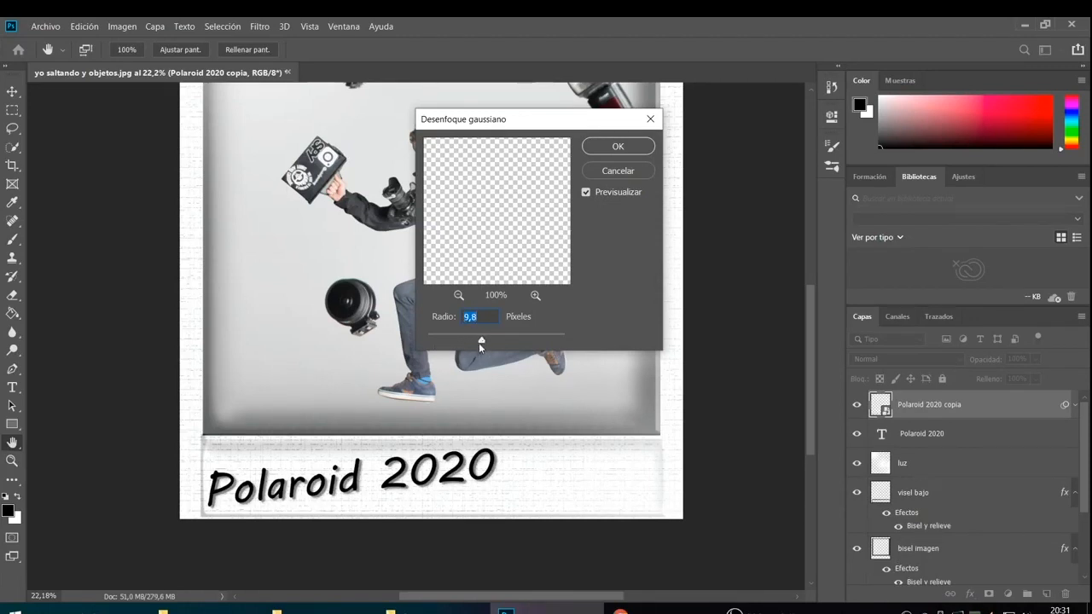
{"action": "left_click", "coordinate": [618, 146]}
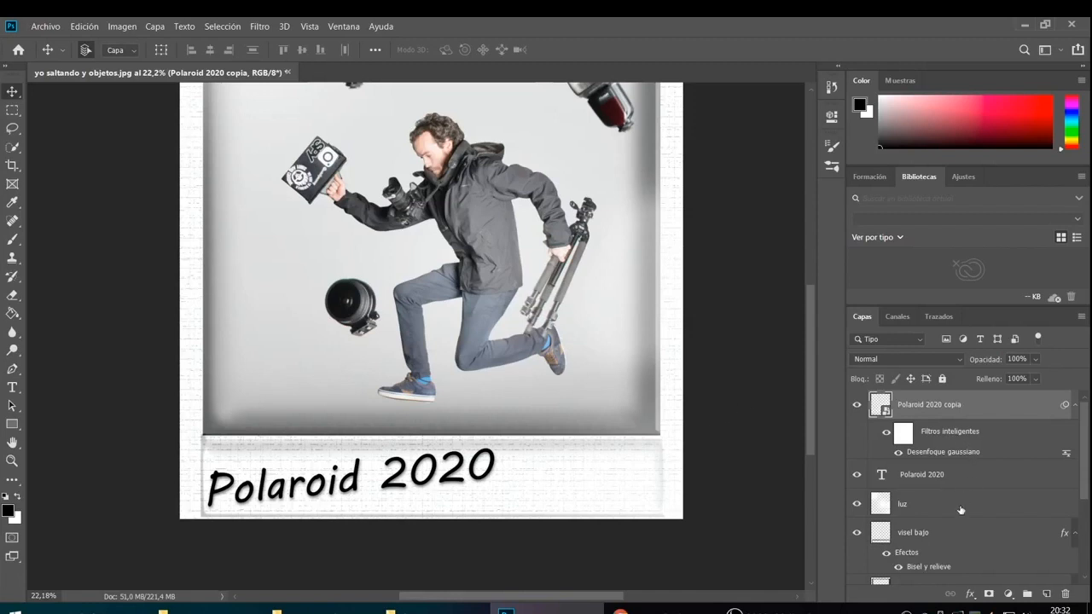
Step: Move the luz layer above the caption layers and add a new layer over it named "luz 2" for brush painting
{"action": "left_click_drag", "start_coordinate": [961, 510], "coordinate": [979, 403]}
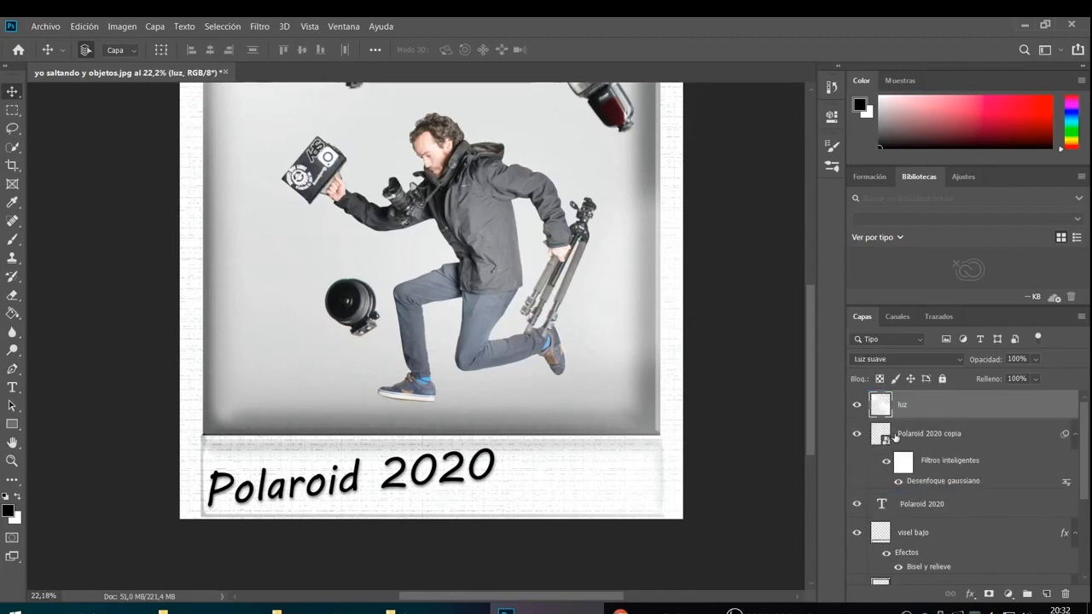
{"action": "scroll", "coordinate": [373, 370], "scroll_direction": "down", "scroll_amount": 2}
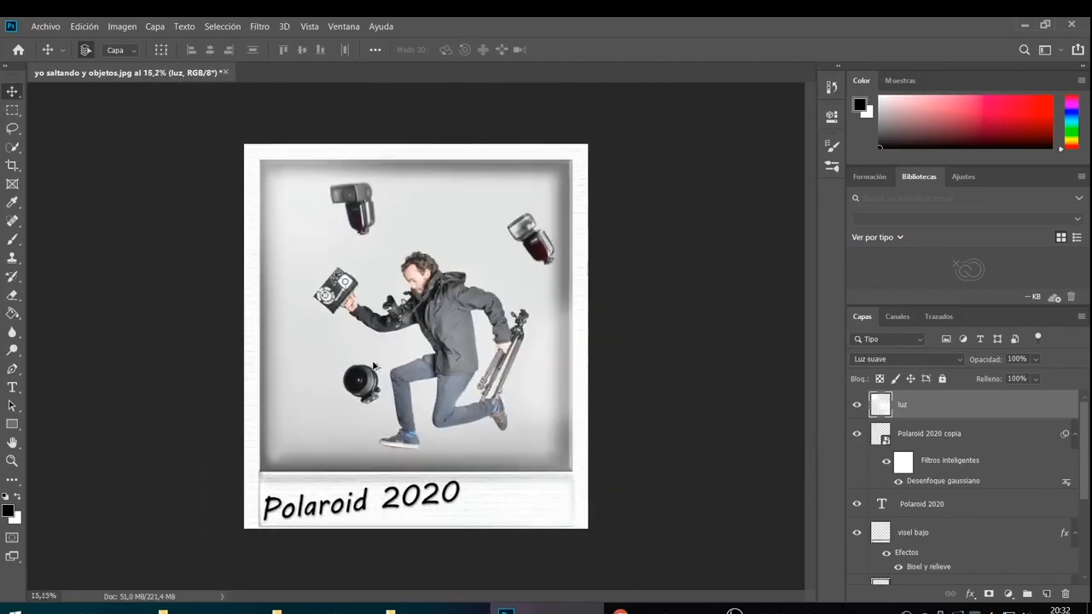
{"action": "left_click", "coordinate": [12, 239]}
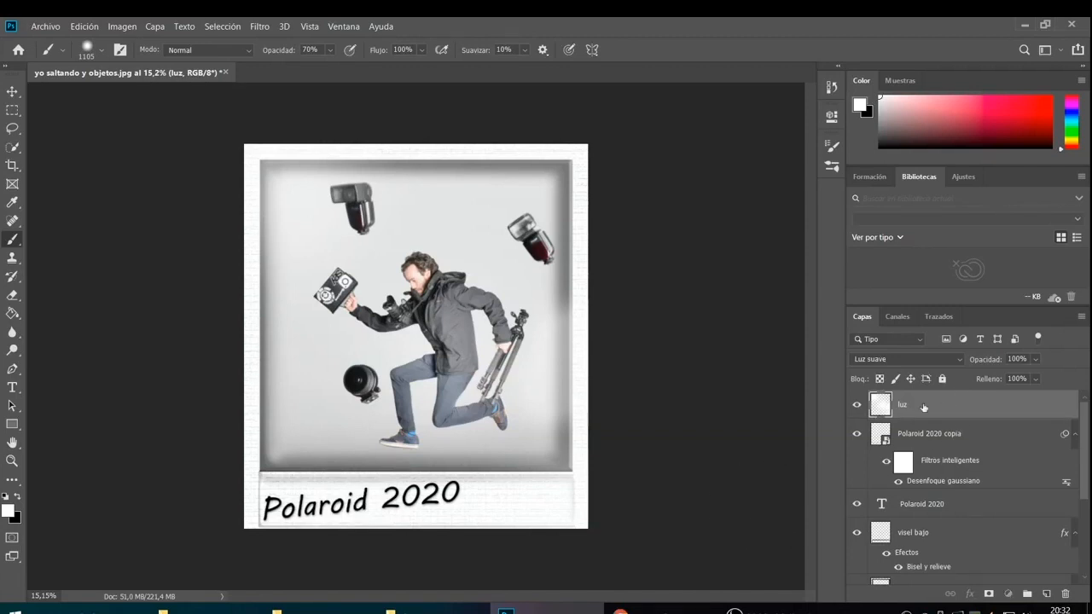
{"action": "left_click", "coordinate": [1046, 594]}
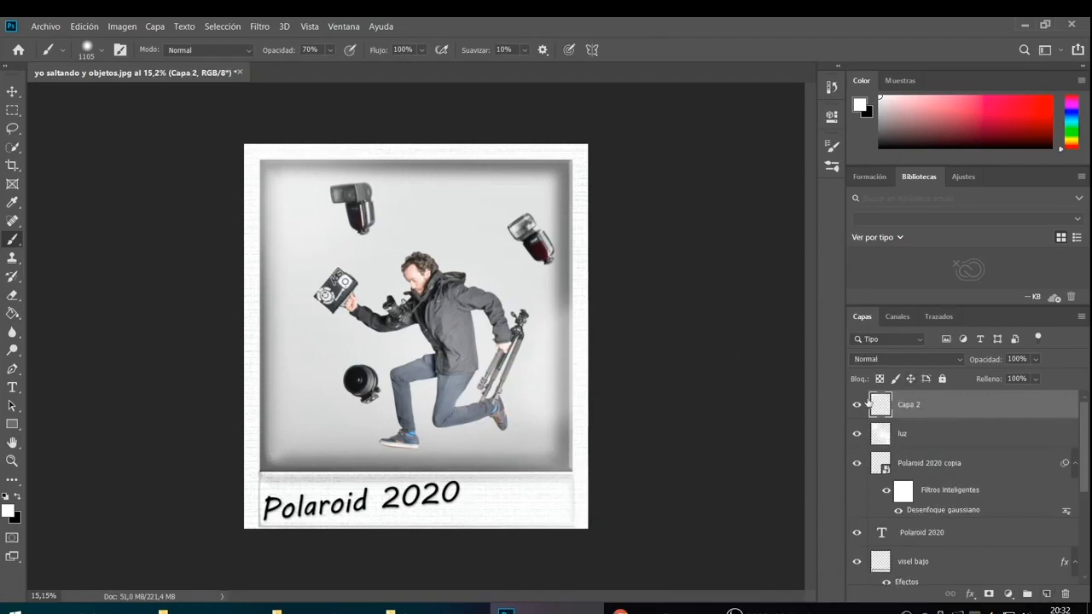
{"action": "double_click", "coordinate": [908, 404]}
{"action": "key", "text": "BackSpace"}
{"action": "key", "text": "Return"}
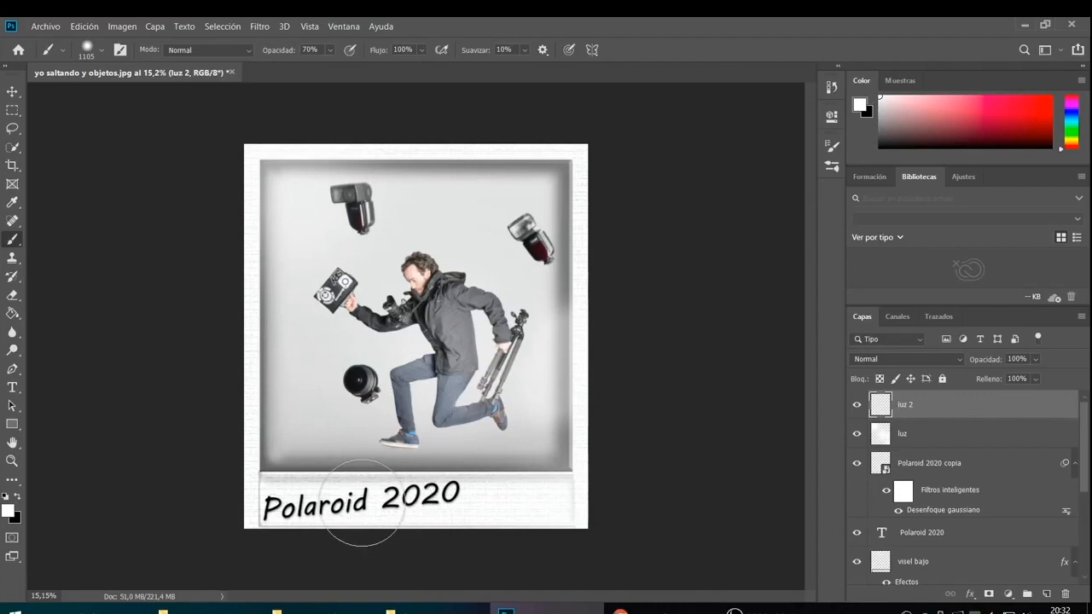
Step: Paint two straight diagonal bands of white light across the photo on the luz 2 layer and lower the layer's opacity to 34%
{"action": "left_click", "coordinate": [361, 503]}
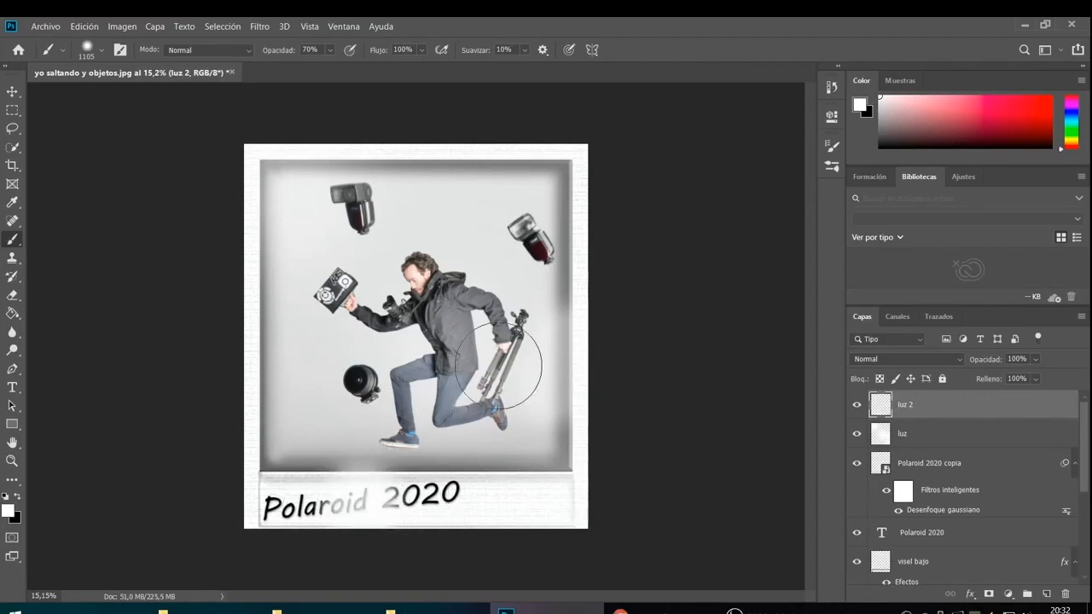
{"action": "left_click", "coordinate": [616, 203], "text": "shift"}
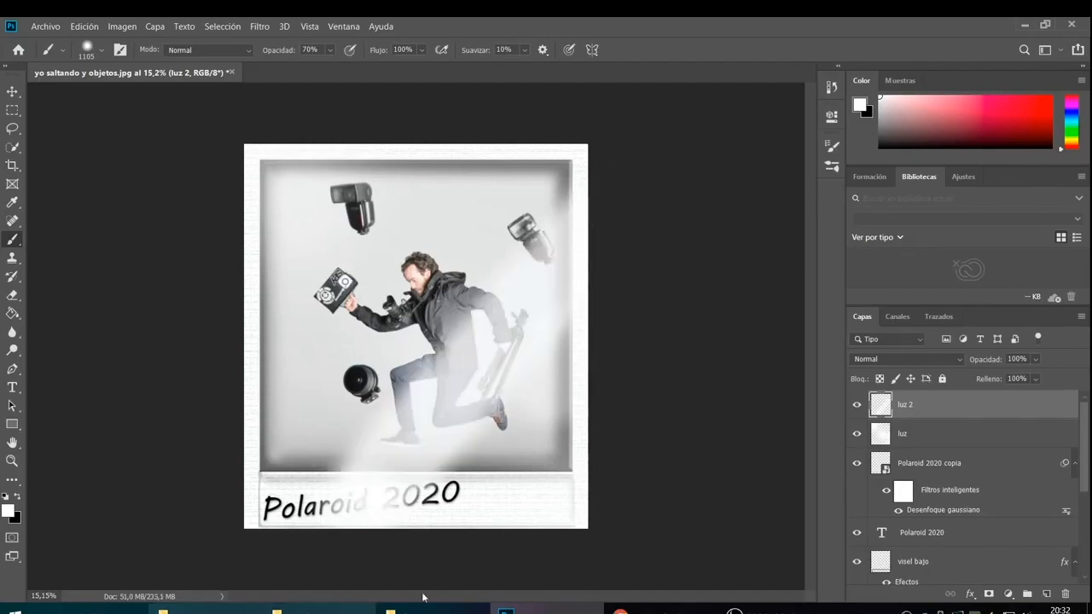
{"action": "left_click", "coordinate": [445, 145]}
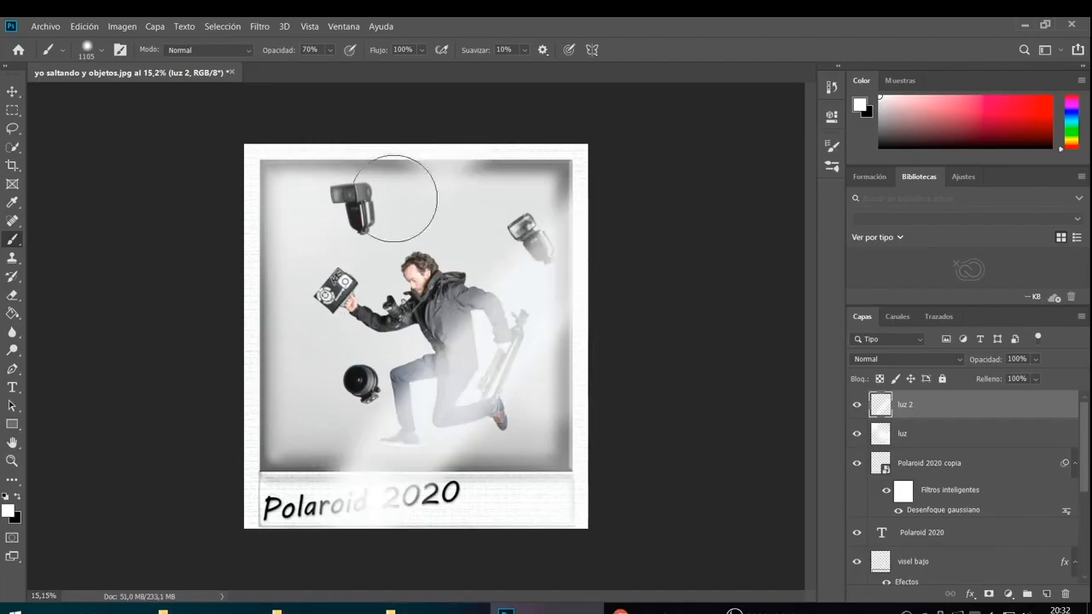
{"action": "left_click", "coordinate": [202, 433], "text": "shift"}
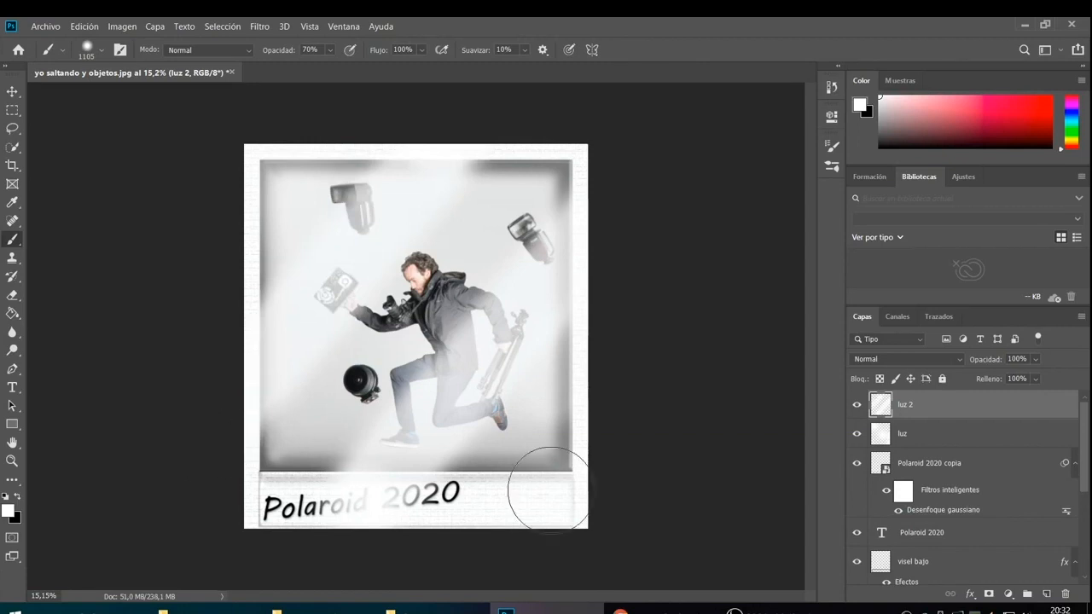
{"action": "left_click", "coordinate": [1035, 359]}
{"action": "left_click_drag", "start_coordinate": [1050, 376], "coordinate": [1013, 382]}
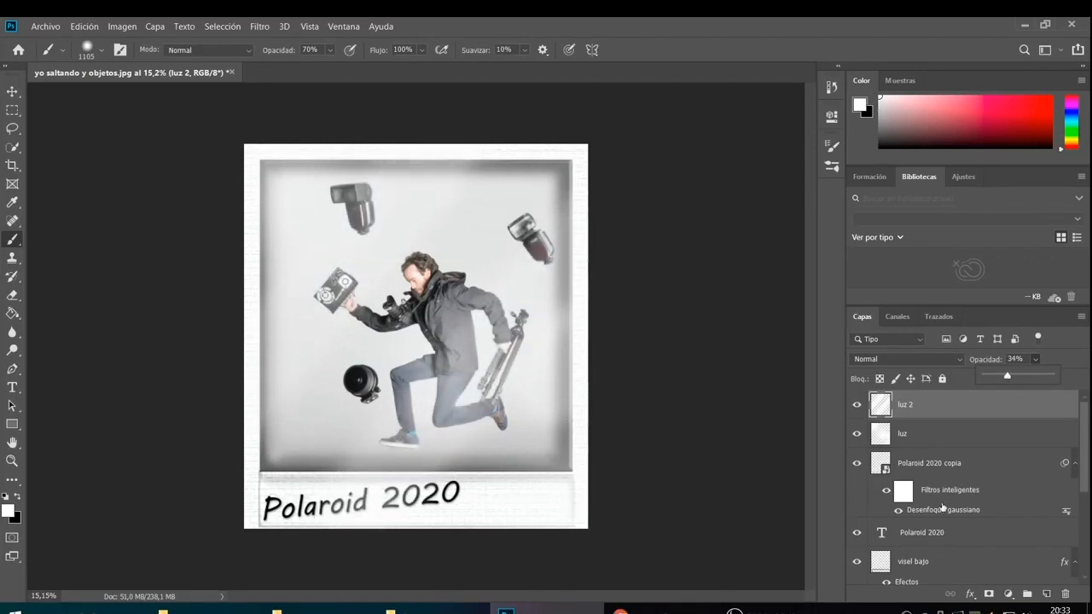
Step: Set the blend mode of the Polaroid 2020 copia layer to Superponer
{"action": "left_click", "coordinate": [928, 467]}
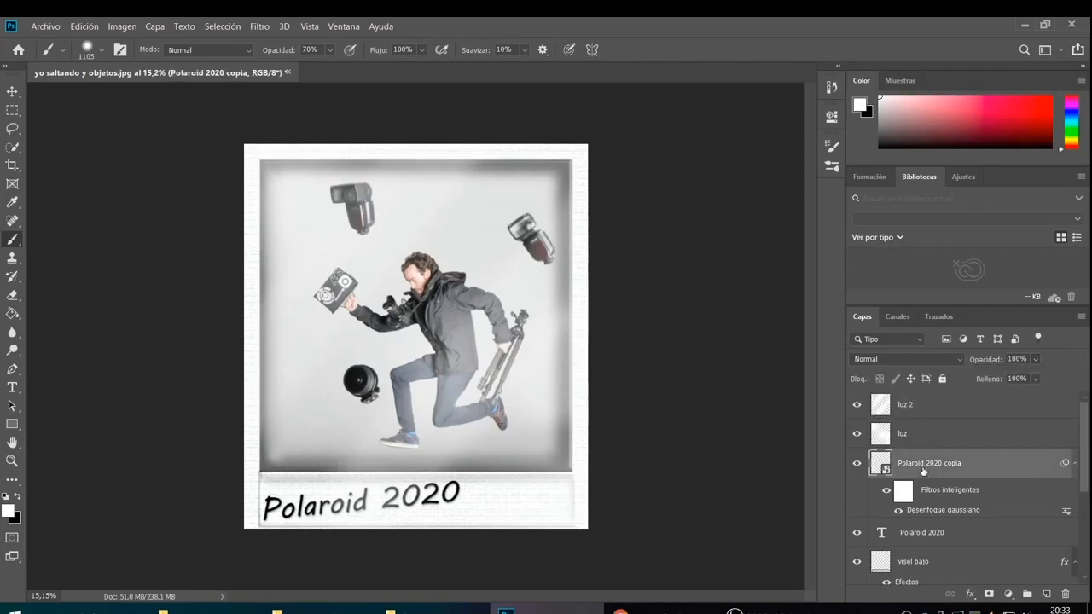
{"action": "left_click", "coordinate": [938, 359]}
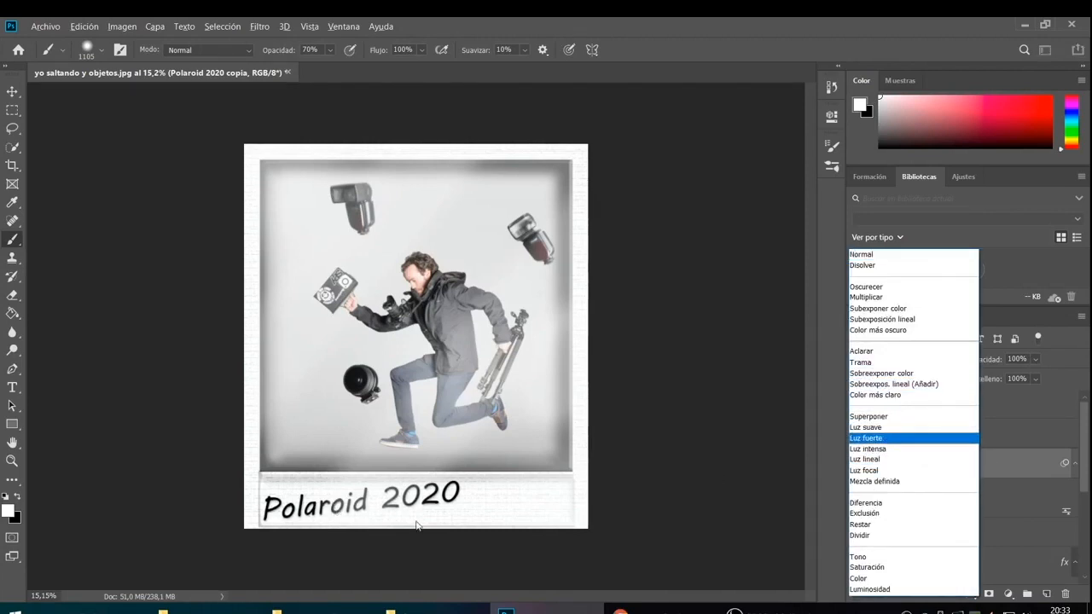
{"action": "key", "text": "Up"}
{"action": "key", "text": "Up"}
{"action": "key", "text": "Return"}
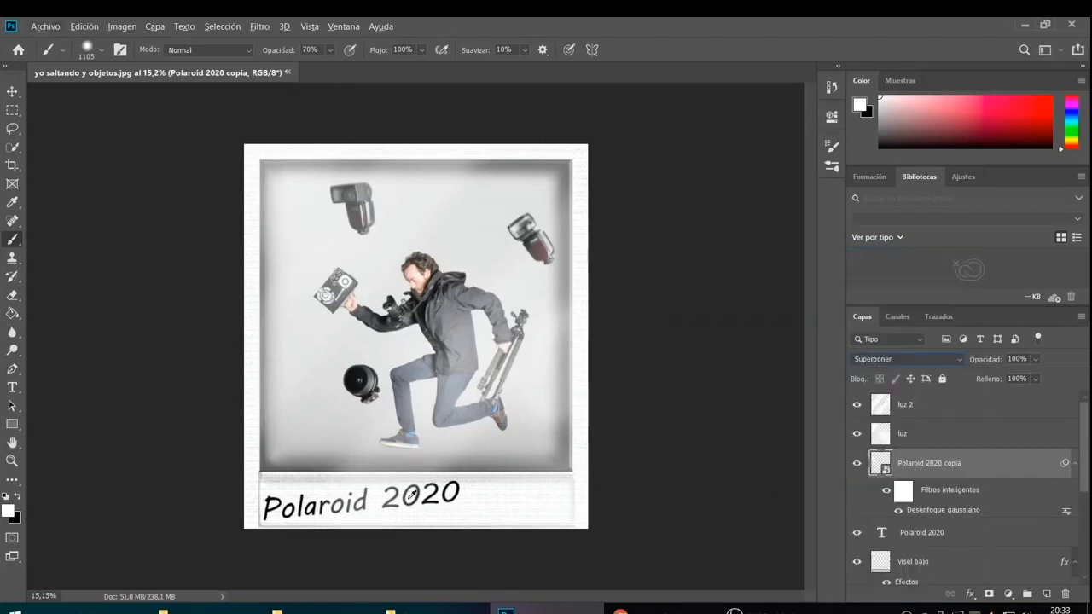
{"action": "left_click", "coordinate": [960, 444]}
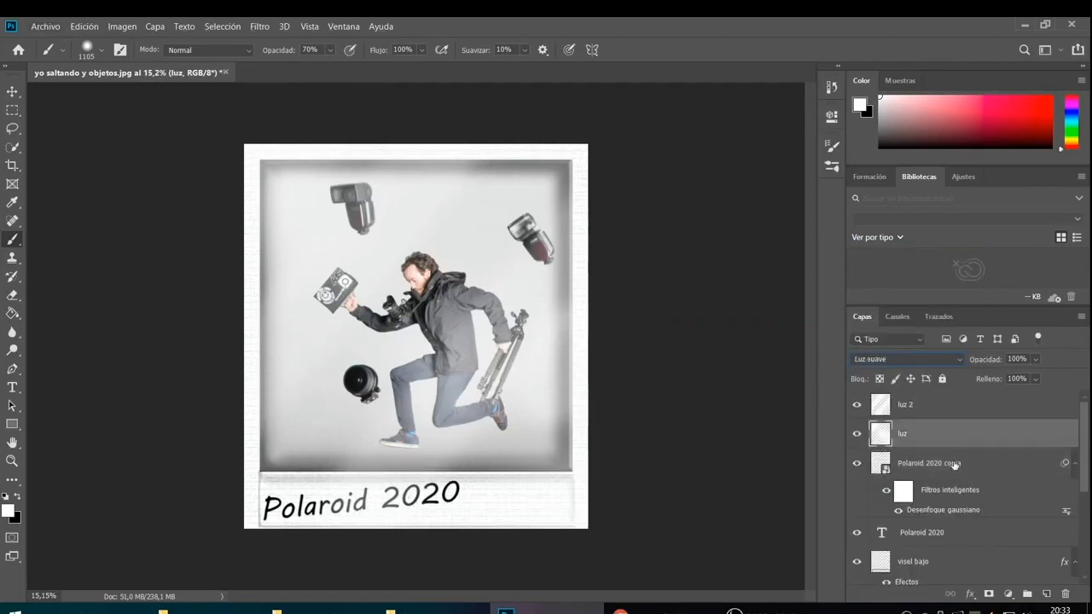
{"action": "left_click", "coordinate": [954, 465]}
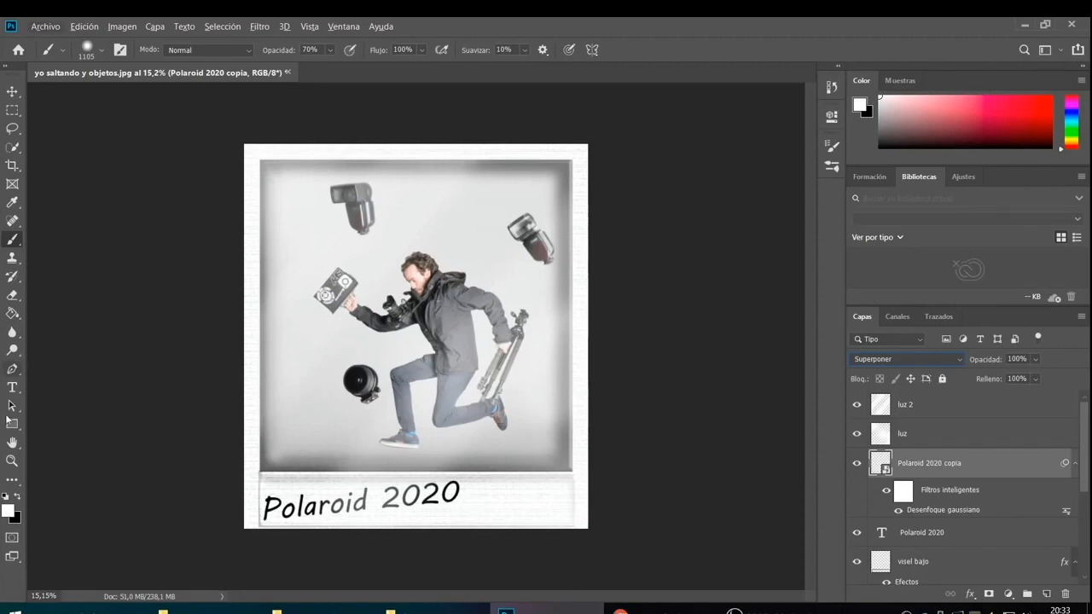
Step: Lower the opacity of the original Polaroid 2020 text layer to 55%
{"action": "left_click", "coordinate": [12, 460]}
{"action": "left_click_drag", "start_coordinate": [374, 508], "coordinate": [403, 498]}
{"action": "scroll", "coordinate": [354, 546], "scroll_direction": "up", "scroll_amount": 2}
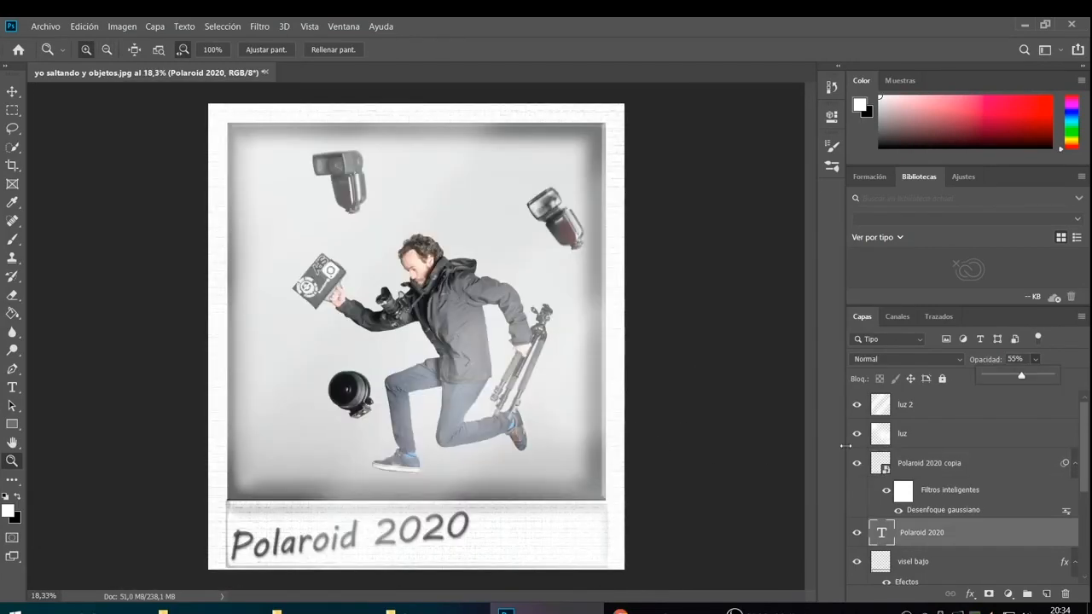
Step: Add a Levels adjustment layer above luz 2 with midtones at 0,55 and the black input point raised slightly
{"action": "left_click", "coordinate": [938, 411]}
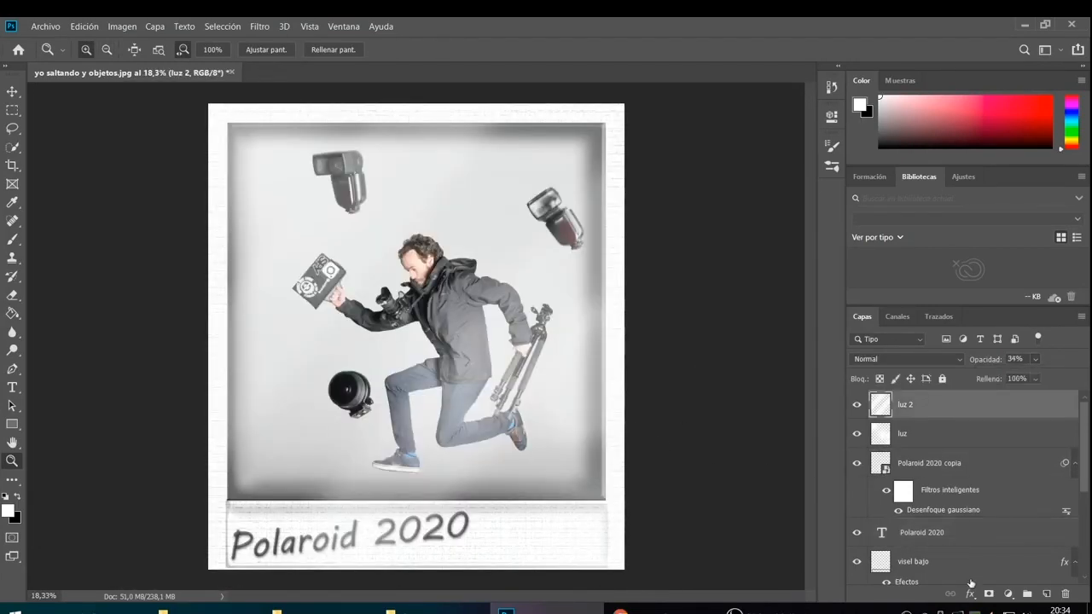
{"action": "left_click", "coordinate": [1008, 593]}
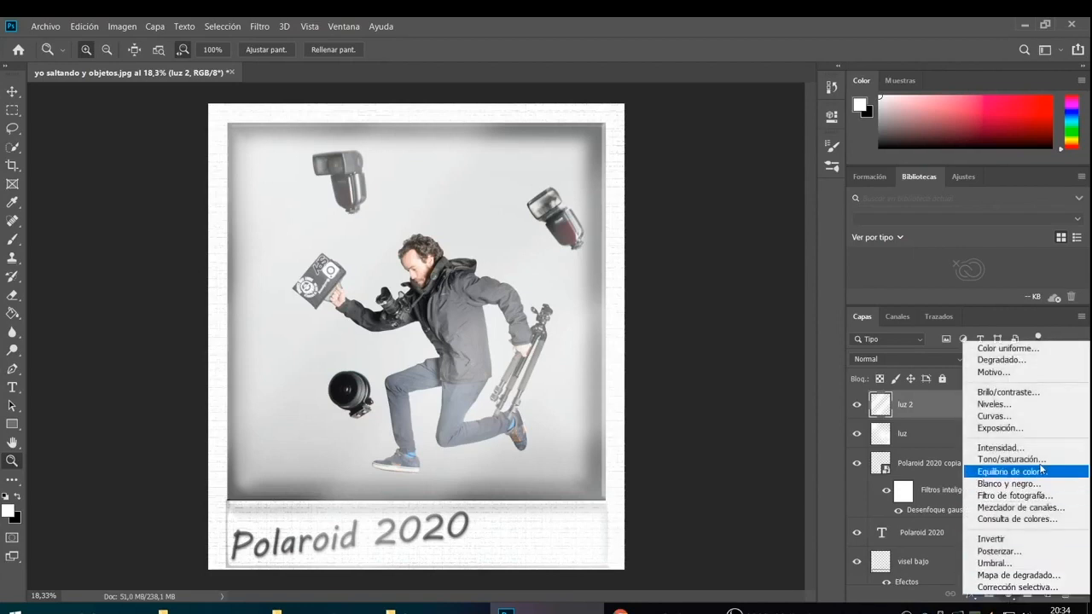
{"action": "left_click", "coordinate": [1004, 406]}
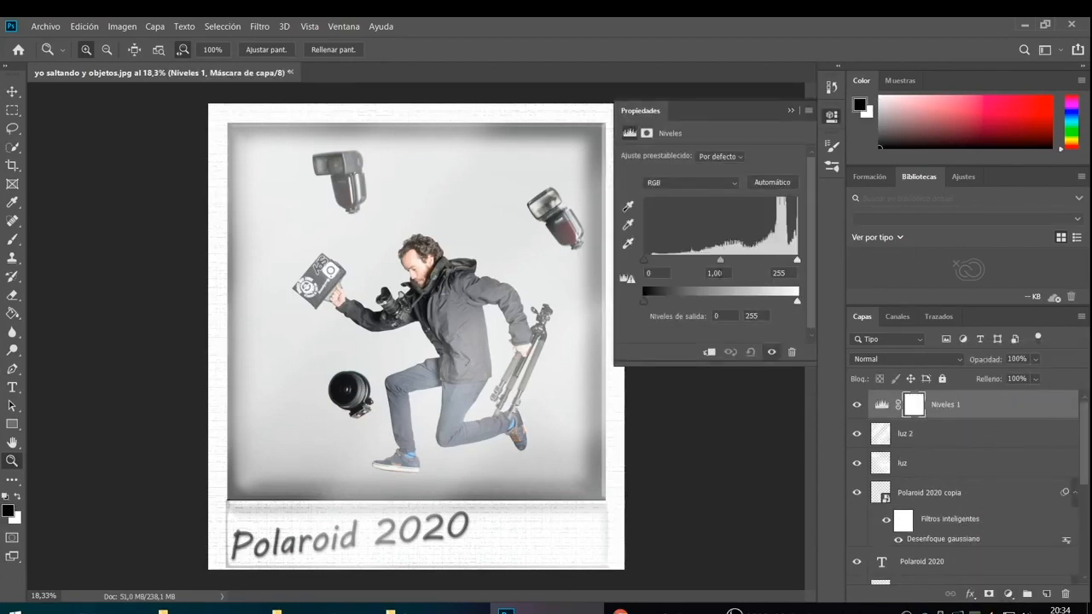
{"action": "left_click_drag", "start_coordinate": [719, 258], "coordinate": [749, 279]}
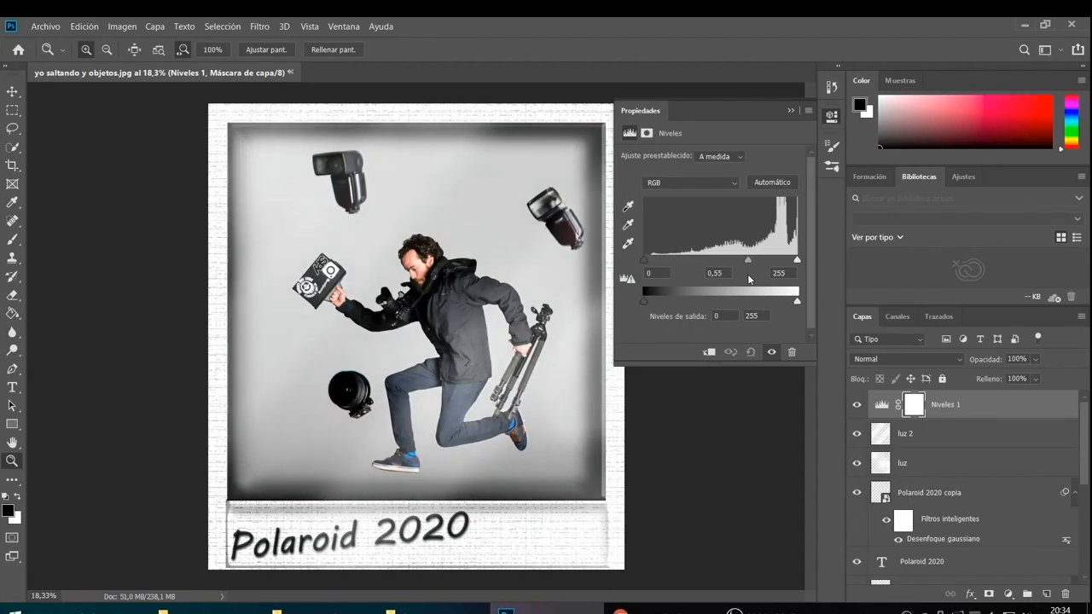
{"action": "left_click_drag", "start_coordinate": [640, 264], "coordinate": [650, 262]}
{"action": "left_click_drag", "start_coordinate": [648, 262], "coordinate": [647, 262]}
{"action": "left_click", "coordinate": [789, 110]}
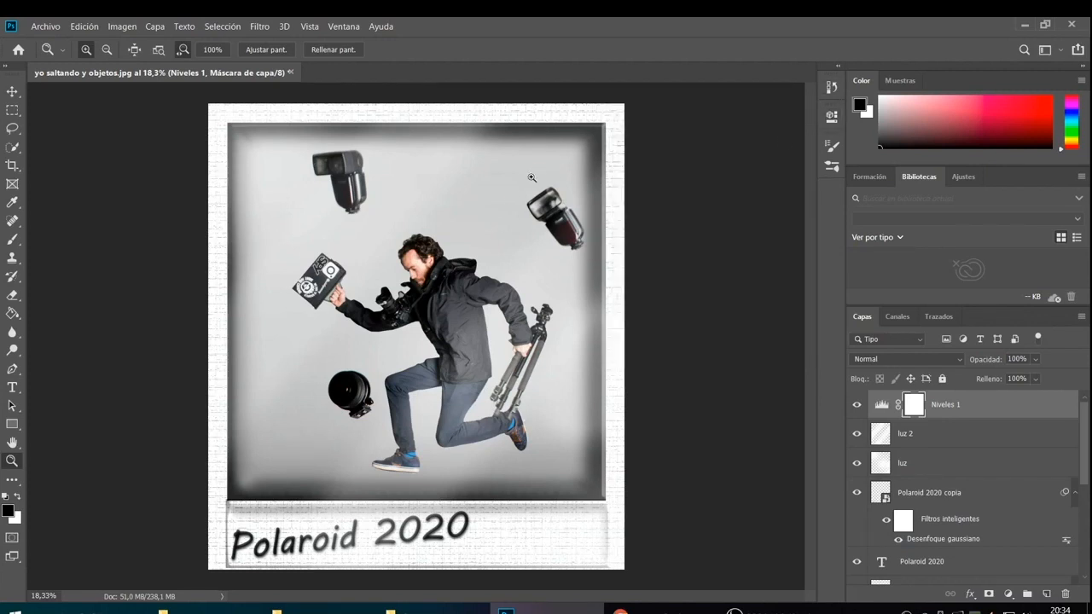
Step: Compare the whole image with and without the Levels adjustment by toggling its visibility
{"action": "scroll", "coordinate": [507, 227], "scroll_direction": "down", "scroll_amount": 2}
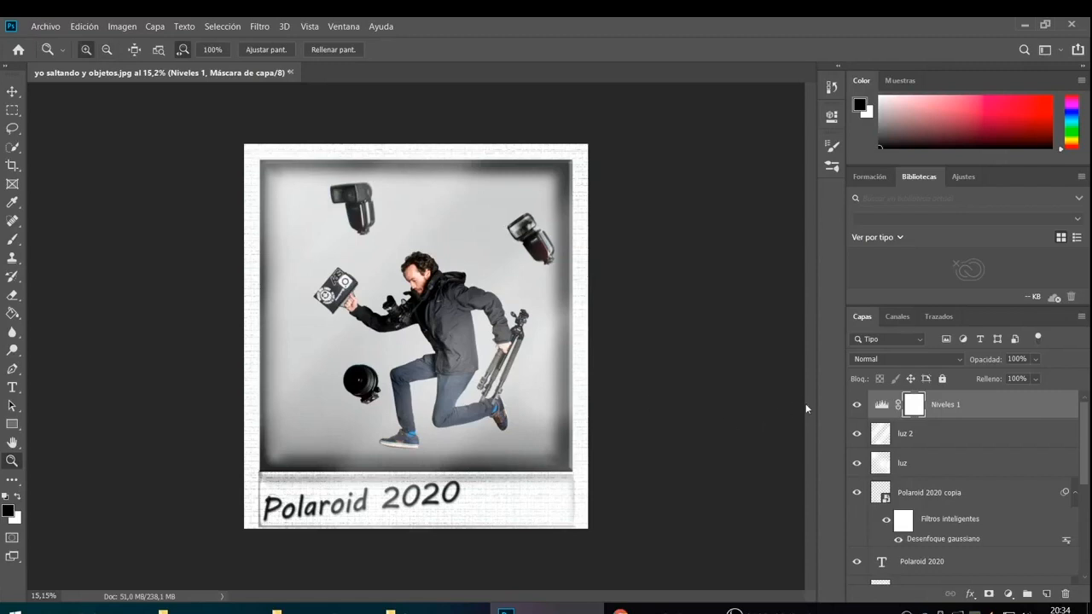
{"action": "left_click", "coordinate": [856, 406]}
{"action": "left_click", "coordinate": [857, 406]}
{"action": "left_click", "coordinate": [856, 406]}
{"action": "left_click", "coordinate": [856, 406]}
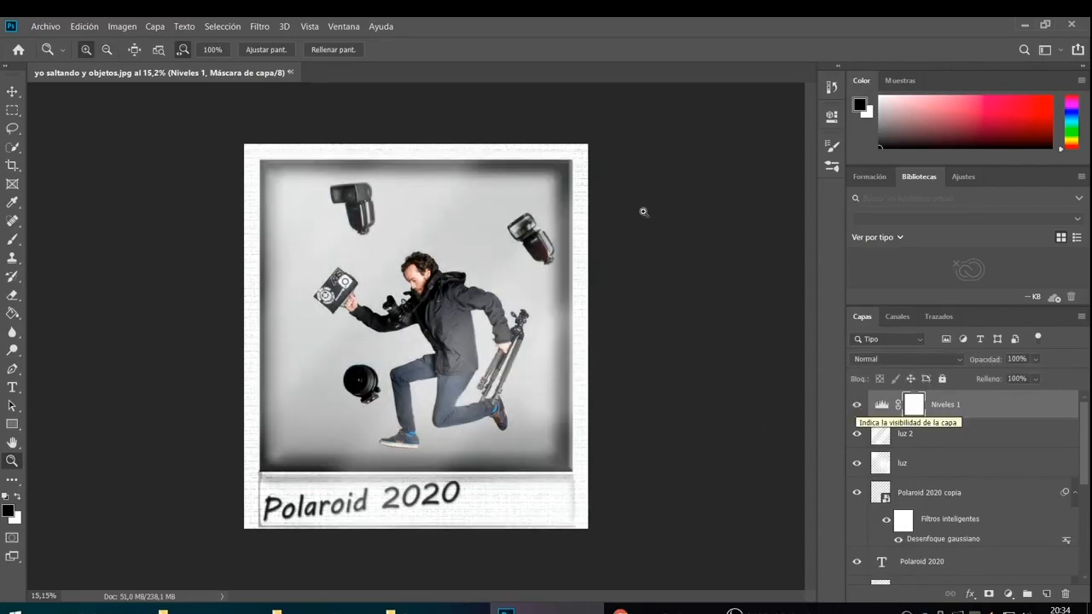
Step: Check what the bottom layer Capa 1 contains by toggling its visibility, and rename it "fondo blanco"
{"action": "scroll", "coordinate": [877, 546], "scroll_direction": "down", "scroll_amount": 6}
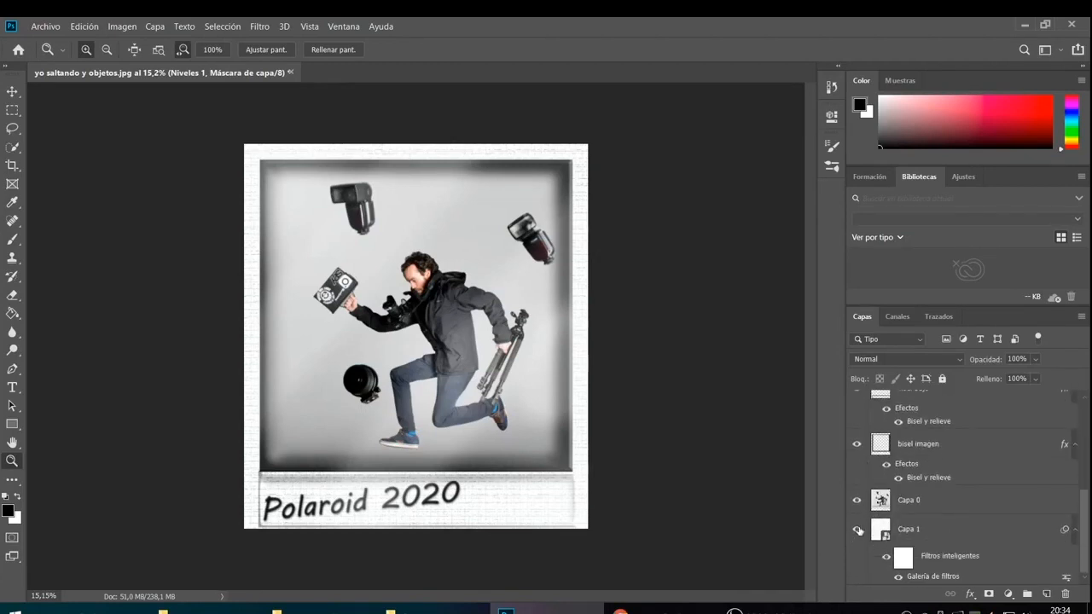
{"action": "left_click", "coordinate": [856, 529]}
{"action": "left_click", "coordinate": [857, 531]}
{"action": "left_click", "coordinate": [857, 532]}
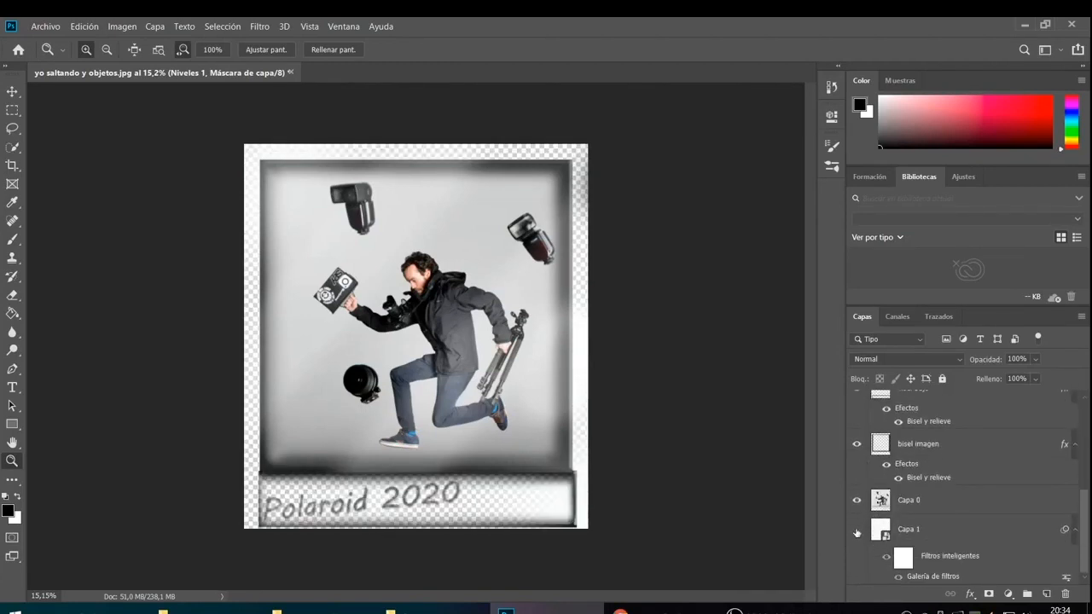
{"action": "left_click", "coordinate": [856, 530]}
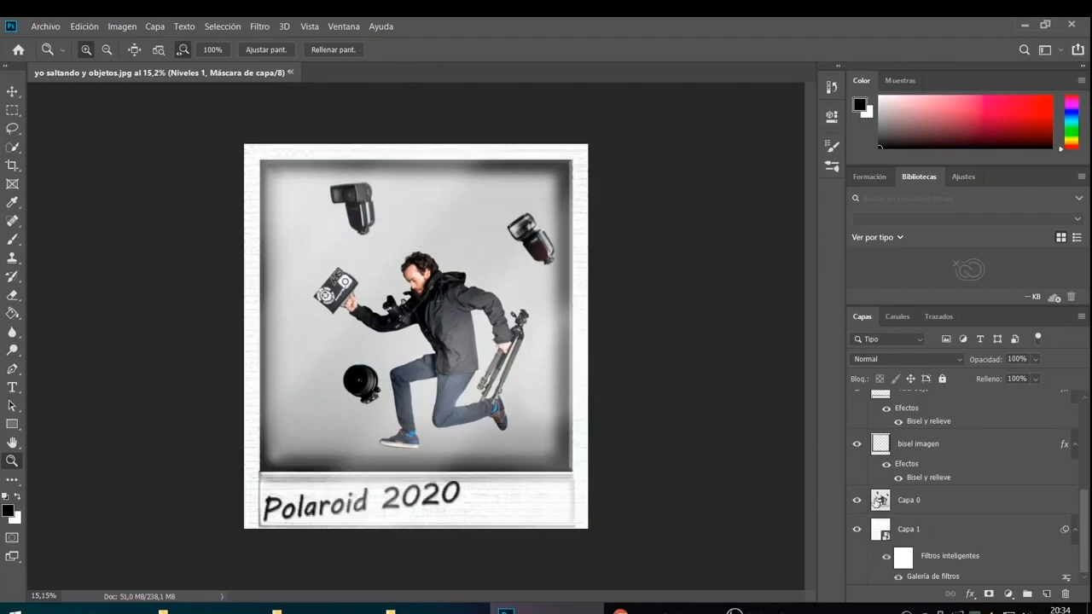
{"action": "double_click", "coordinate": [908, 530]}
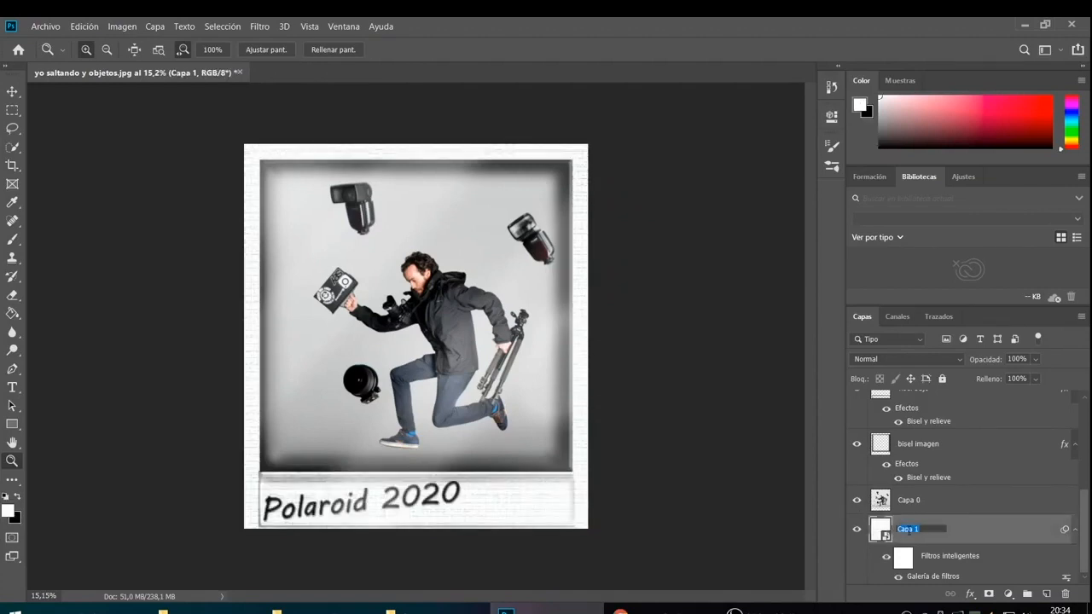
{"action": "type", "text": "fondo blanco"}
{"action": "key", "text": "Return"}
Step: Rename the photo layer Capa 0 as "imagen"
{"action": "left_click", "coordinate": [908, 500]}
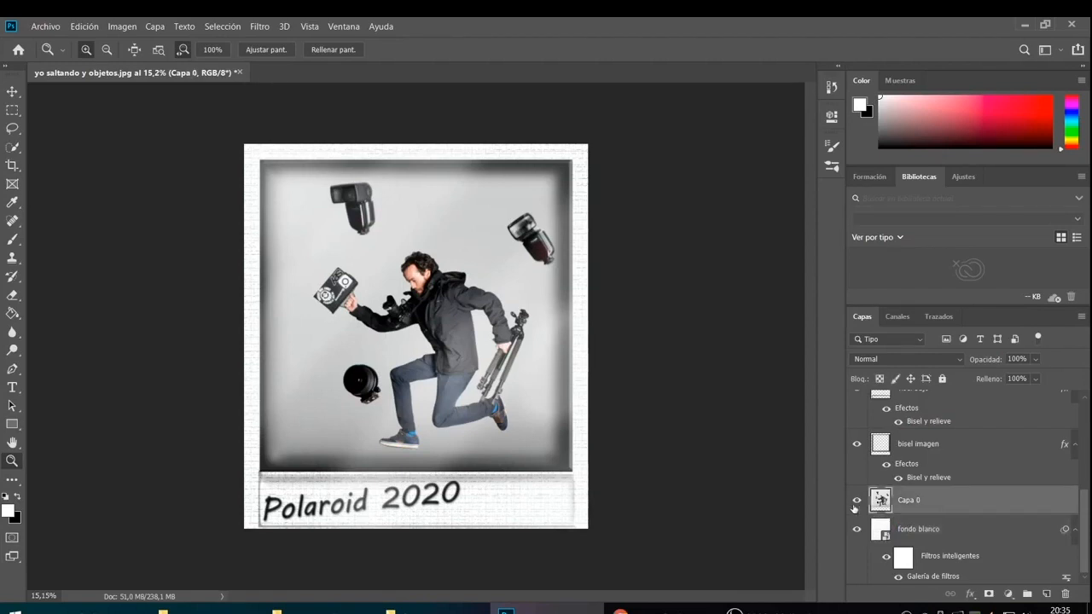
{"action": "double_click", "coordinate": [907, 500]}
{"action": "type", "text": "imagen"}
Step: Review the effect of the imagen, bisel imagen and luz 2 layers by toggling their visibility
{"action": "left_click", "coordinate": [857, 501]}
{"action": "left_click", "coordinate": [857, 501]}
{"action": "left_click", "coordinate": [856, 445]}
{"action": "left_click", "coordinate": [856, 444]}
{"action": "scroll", "coordinate": [858, 447], "scroll_direction": "up", "scroll_amount": 2}
{"action": "scroll", "coordinate": [858, 447], "scroll_direction": "up", "scroll_amount": 2}
{"action": "scroll", "coordinate": [858, 448], "scroll_direction": "up", "scroll_amount": 4}
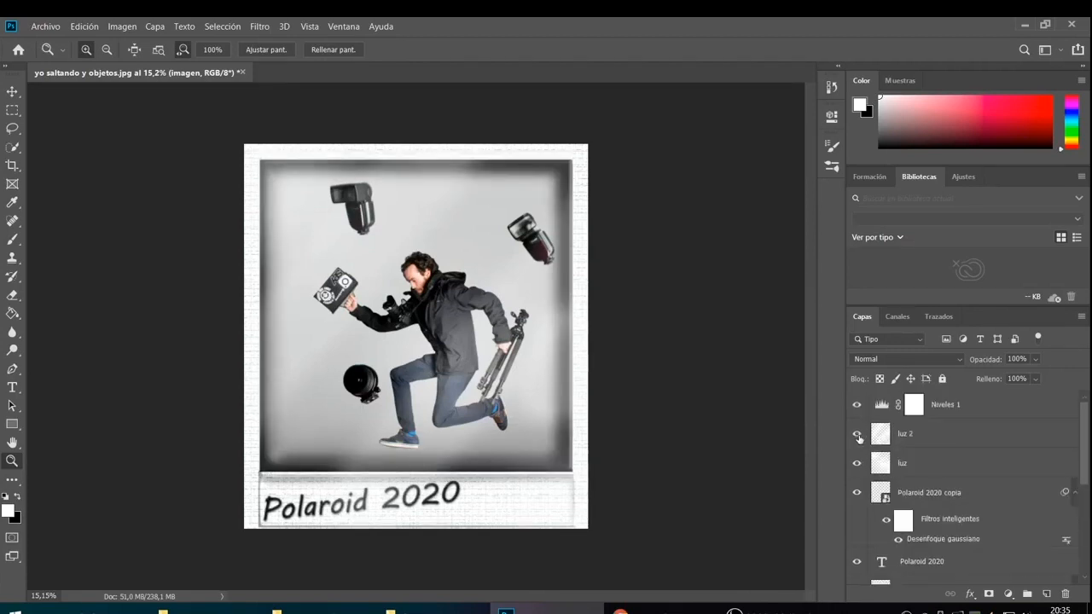
{"action": "mouse_move", "coordinate": [857, 437]}
{"action": "left_mouse_down"}
{"action": "mouse_move", "coordinate": [858, 463]}
{"action": "mouse_move", "coordinate": [856, 437]}
{"action": "left_mouse_up"}
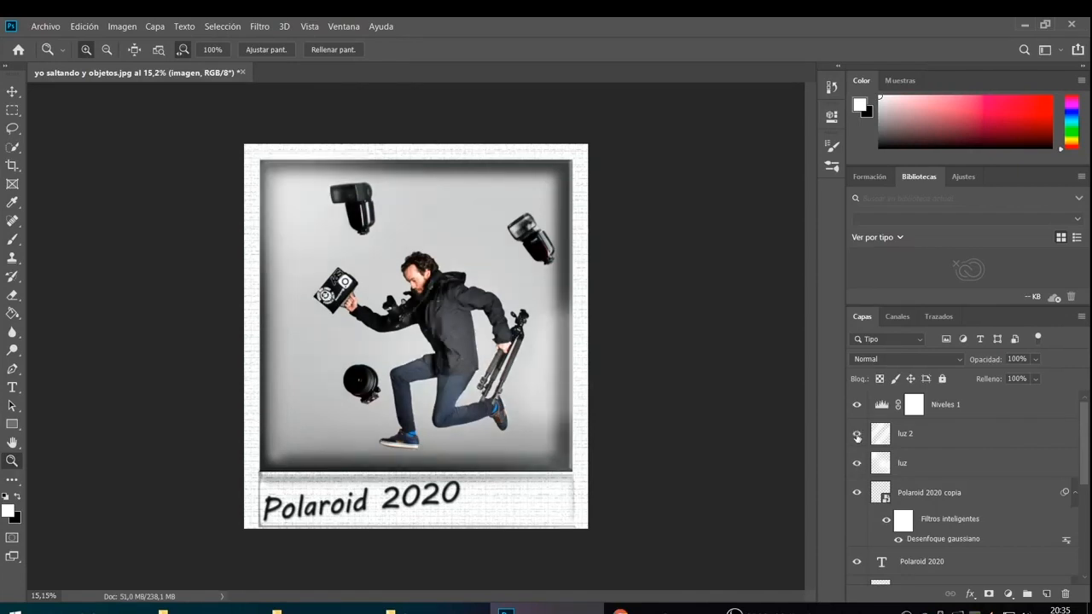
Step: Adjust the opacity of the bisel imagen layer to soften the dark bevel around the photo
{"action": "scroll", "coordinate": [942, 526], "scroll_direction": "down", "scroll_amount": 1}
{"action": "scroll", "coordinate": [951, 535], "scroll_direction": "down", "scroll_amount": 1}
{"action": "left_click", "coordinate": [951, 539]}
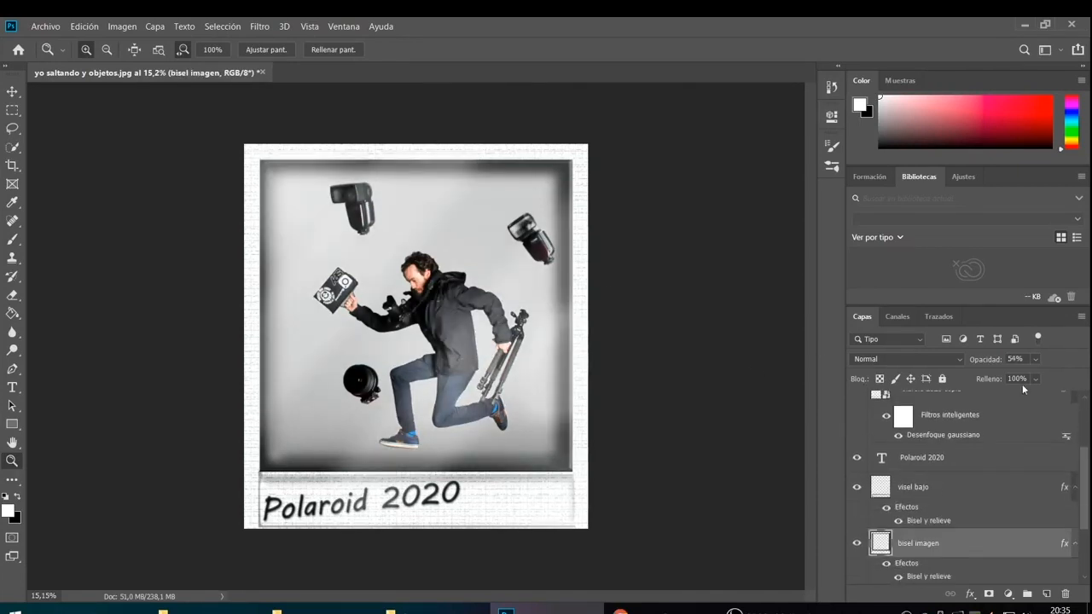
{"action": "left_click_drag", "start_coordinate": [1039, 377], "coordinate": [1047, 377]}
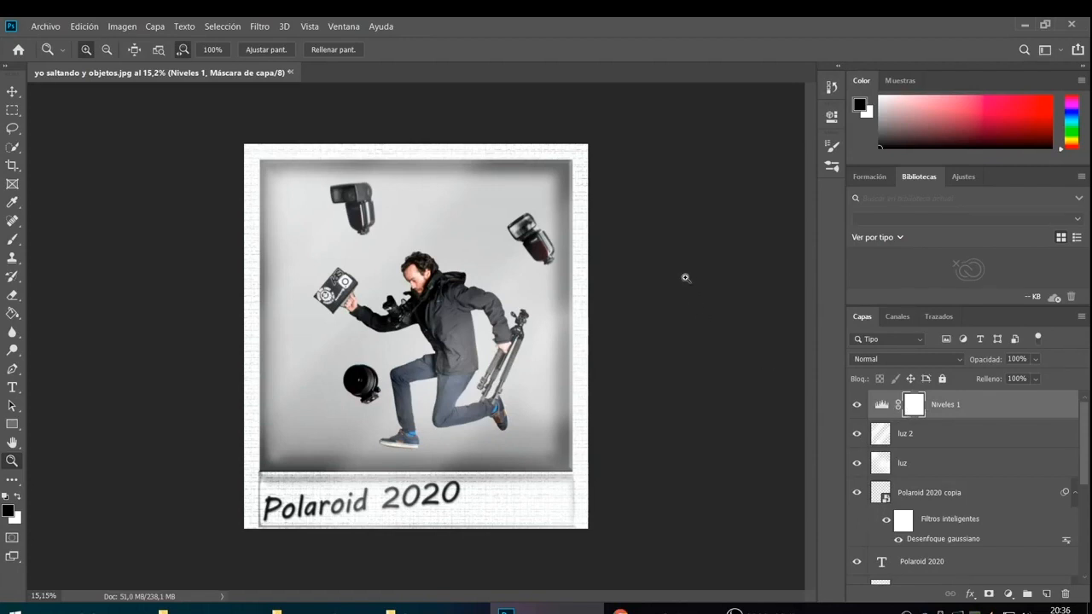
Step: Save the layered document as a Photoshop file named "yo saltando y objetos polaroid" with maximum compatibility enabled
{"action": "left_click", "coordinate": [46, 26]}
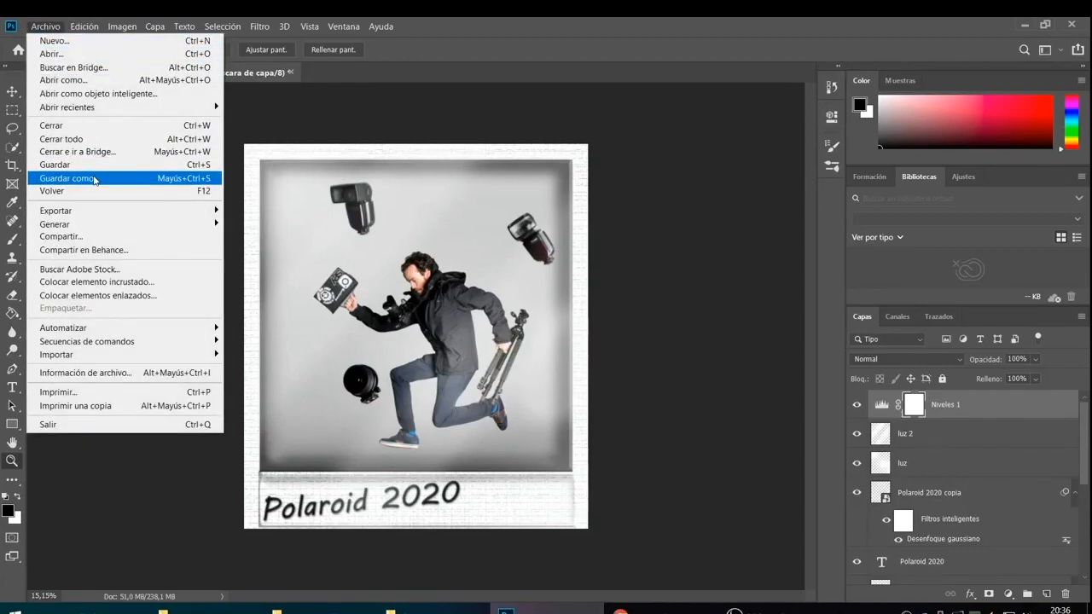
{"action": "left_click", "coordinate": [95, 178]}
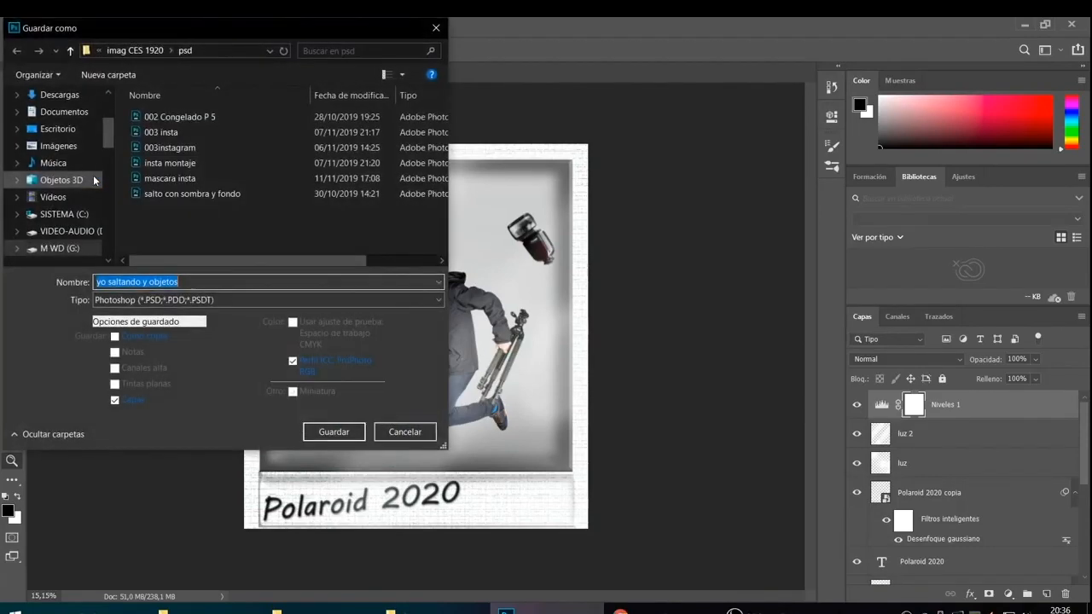
{"action": "left_click", "coordinate": [188, 282]}
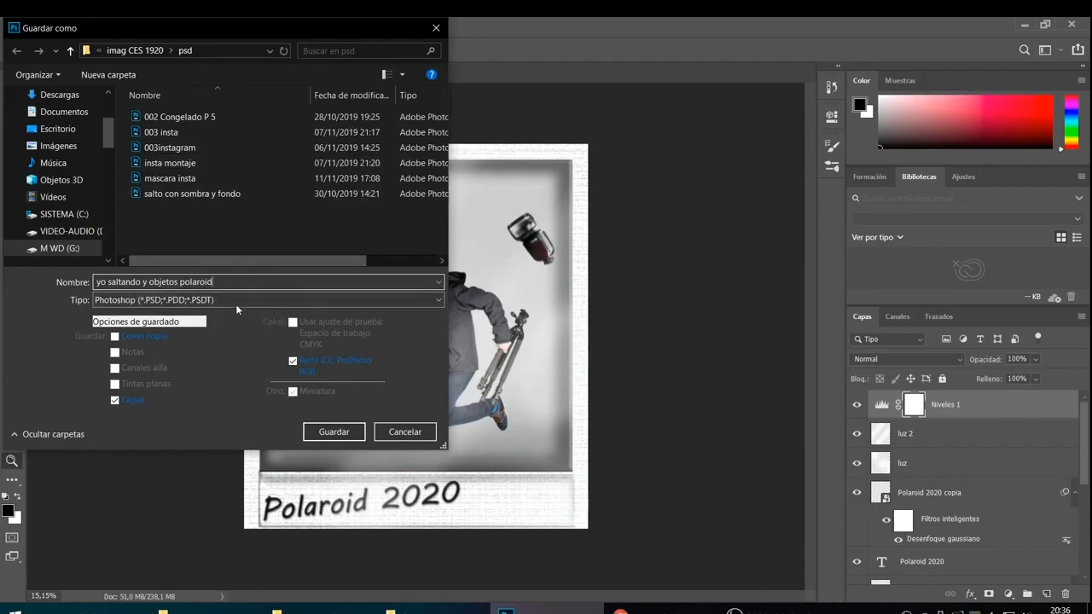
{"action": "left_click", "coordinate": [333, 432]}
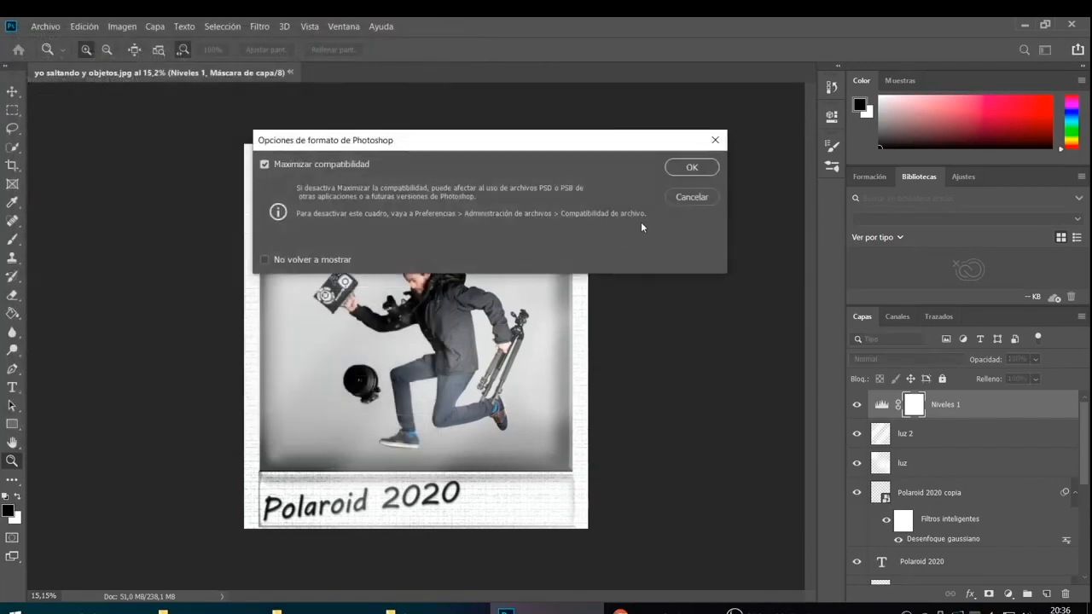
{"action": "left_click", "coordinate": [692, 167]}
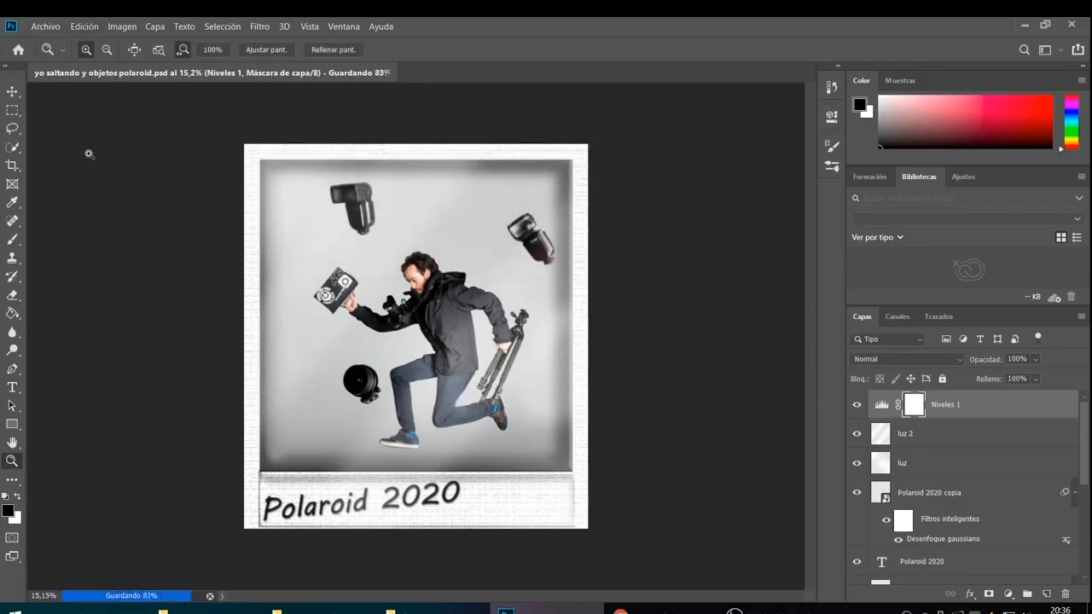
Step: Save a JPEG version named "yo saltando y objetos polaroid" at quality 12 (Máxima) with the standard baseline format
{"action": "left_click", "coordinate": [44, 26]}
{"action": "left_click", "coordinate": [92, 184]}
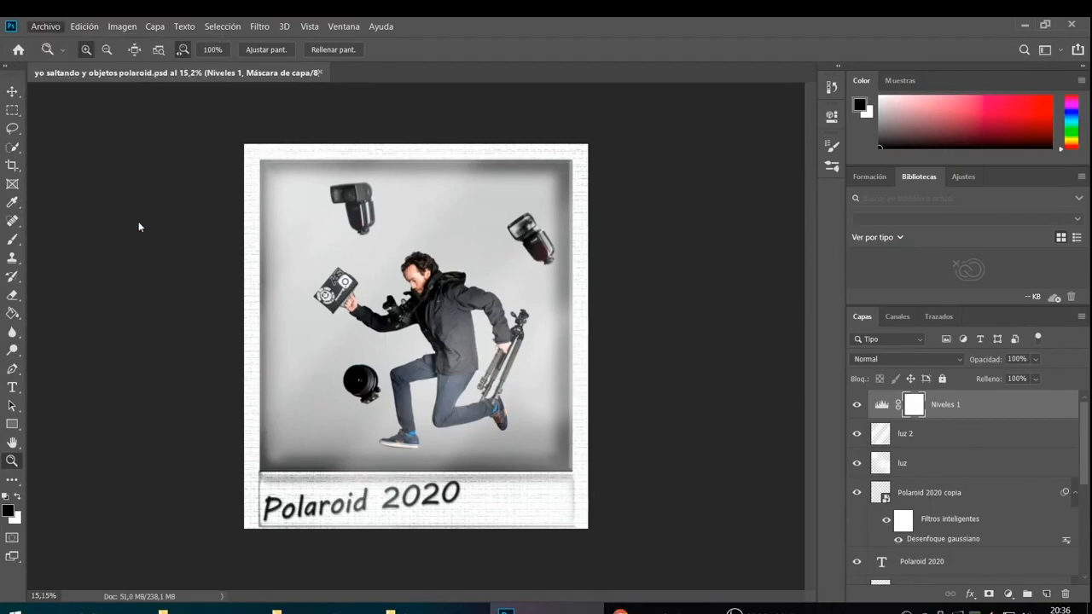
{"action": "left_click", "coordinate": [295, 298]}
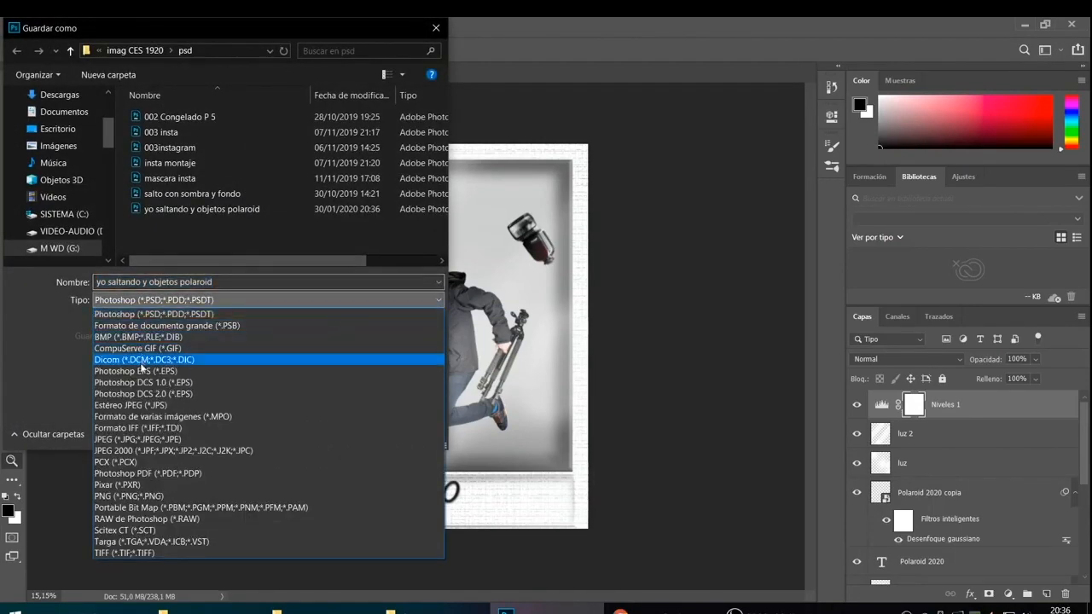
{"action": "left_click", "coordinate": [133, 438]}
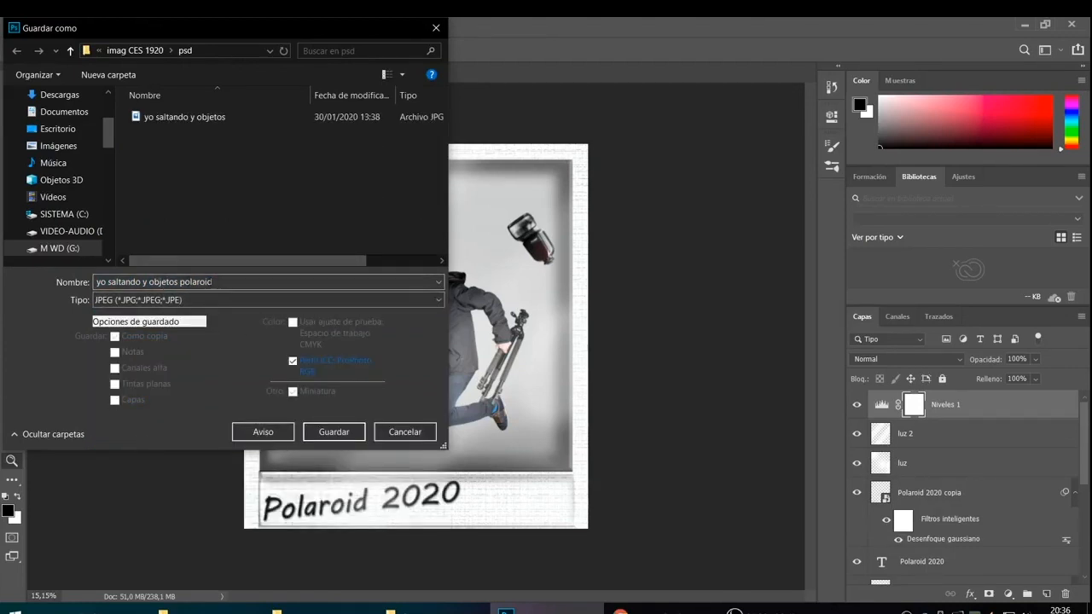
{"action": "left_click", "coordinate": [346, 433]}
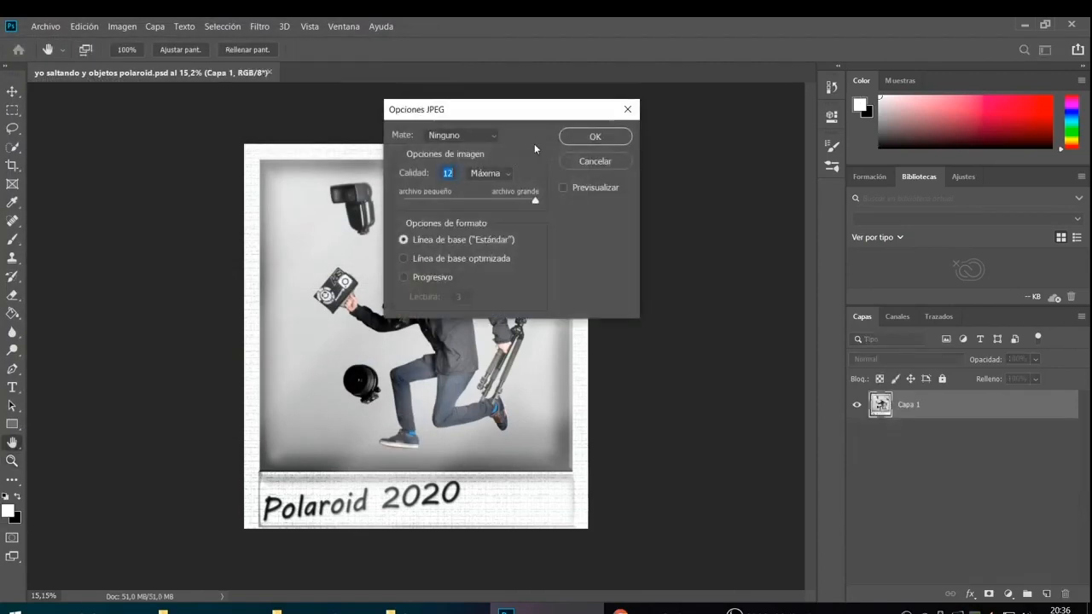
{"action": "left_click", "coordinate": [587, 134]}
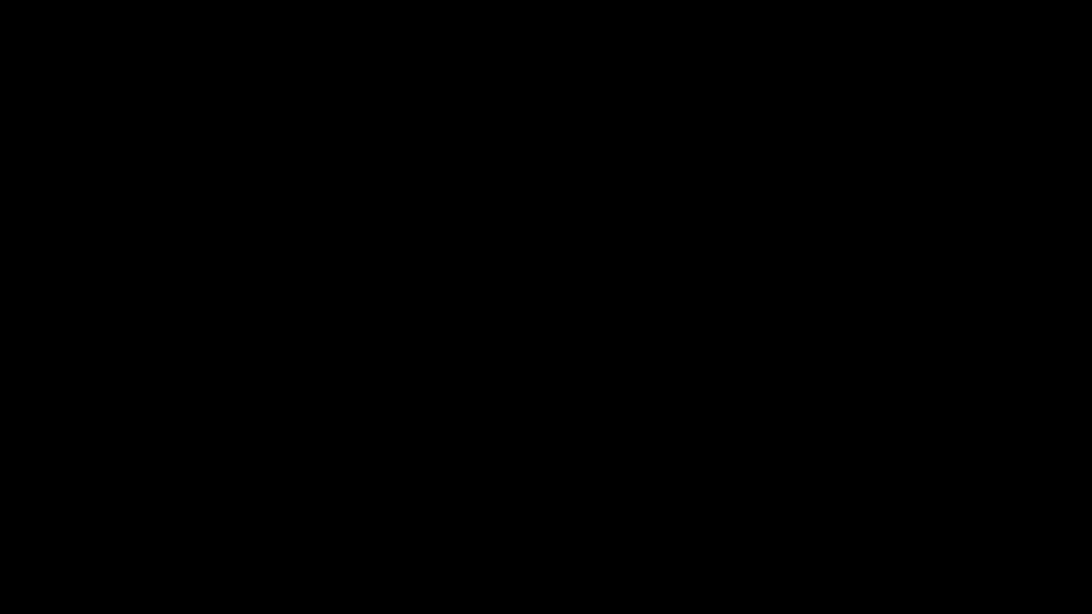